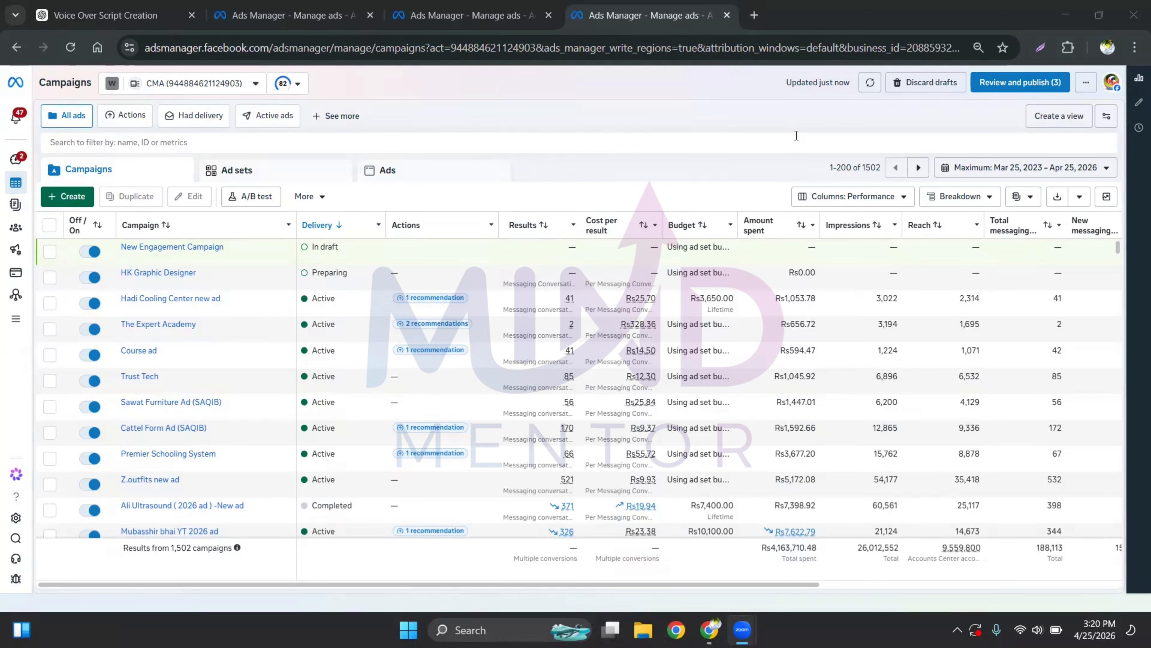
Examine the results and cost per result in the campaign lists filtered by the names "clo" and "broth"
{"action": "left_click", "coordinate": [778, 131]}
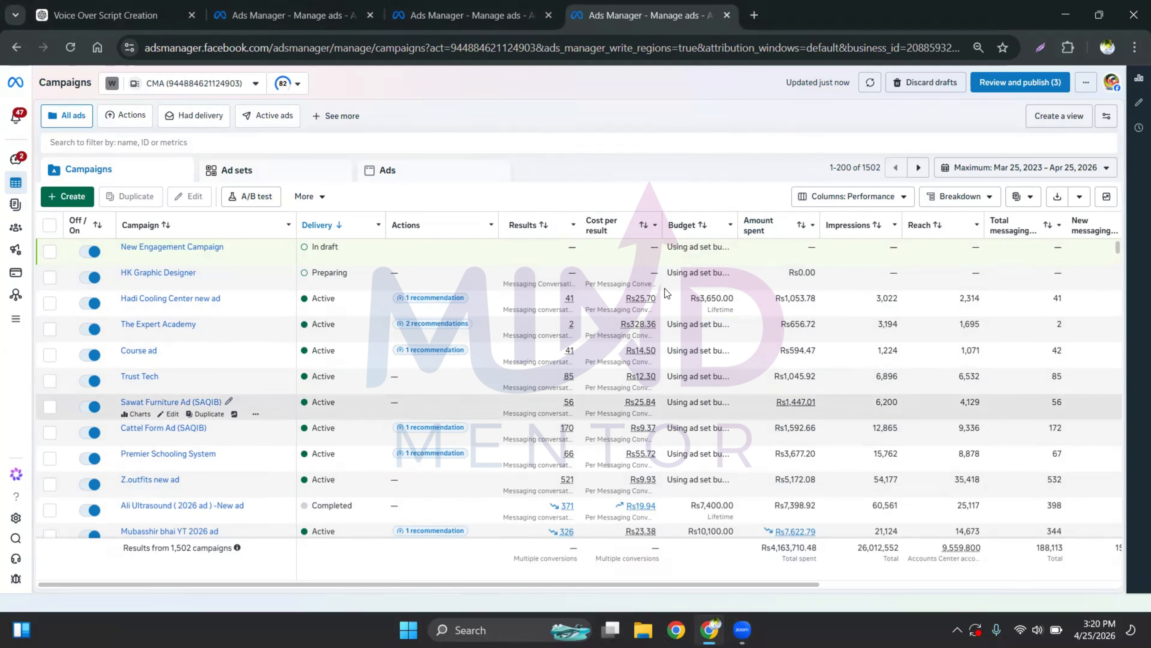
{"action": "left_click", "coordinate": [304, 8]}
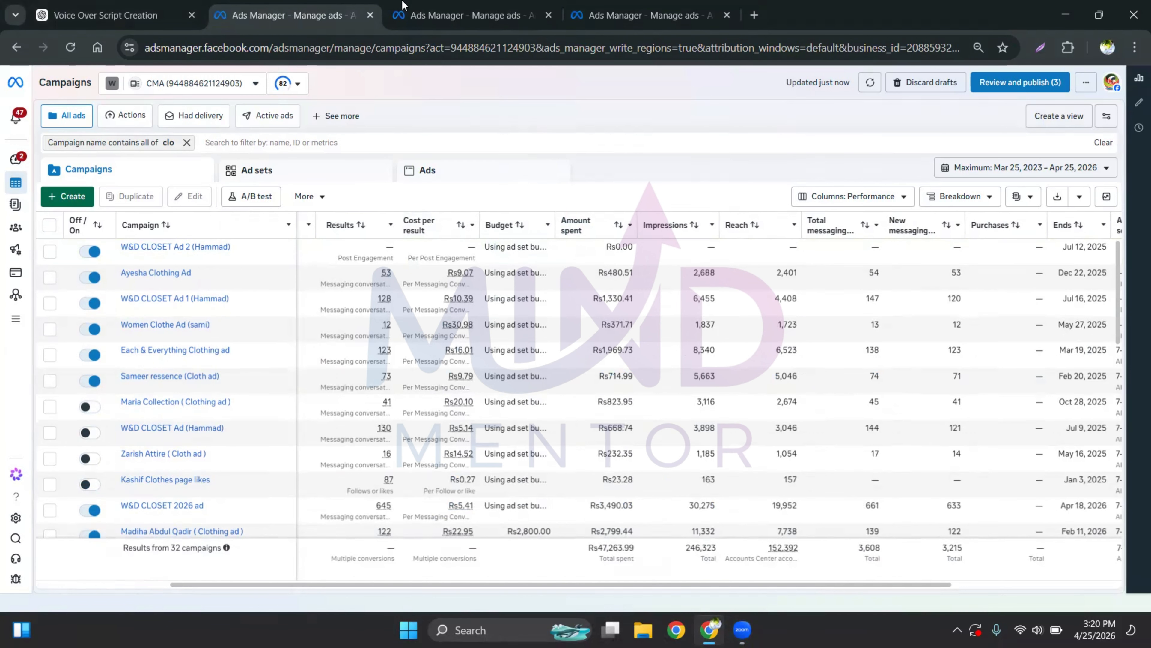
{"action": "left_click", "coordinate": [412, 14]}
{"action": "left_click", "coordinate": [255, 8]}
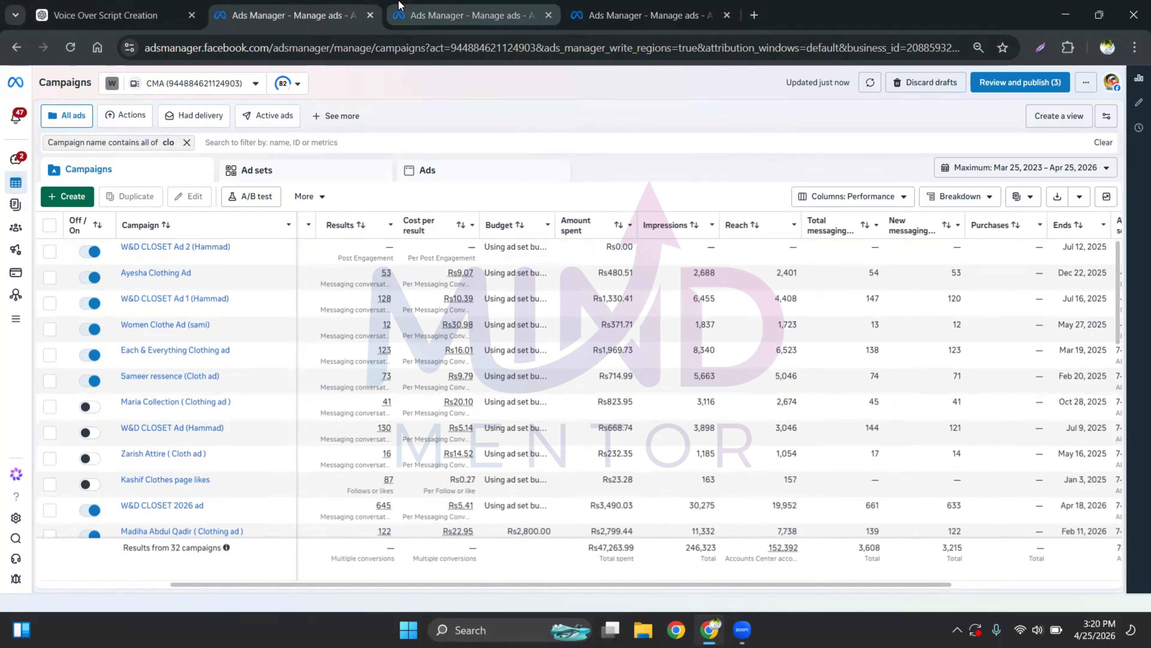
{"action": "left_click", "coordinate": [401, 11]}
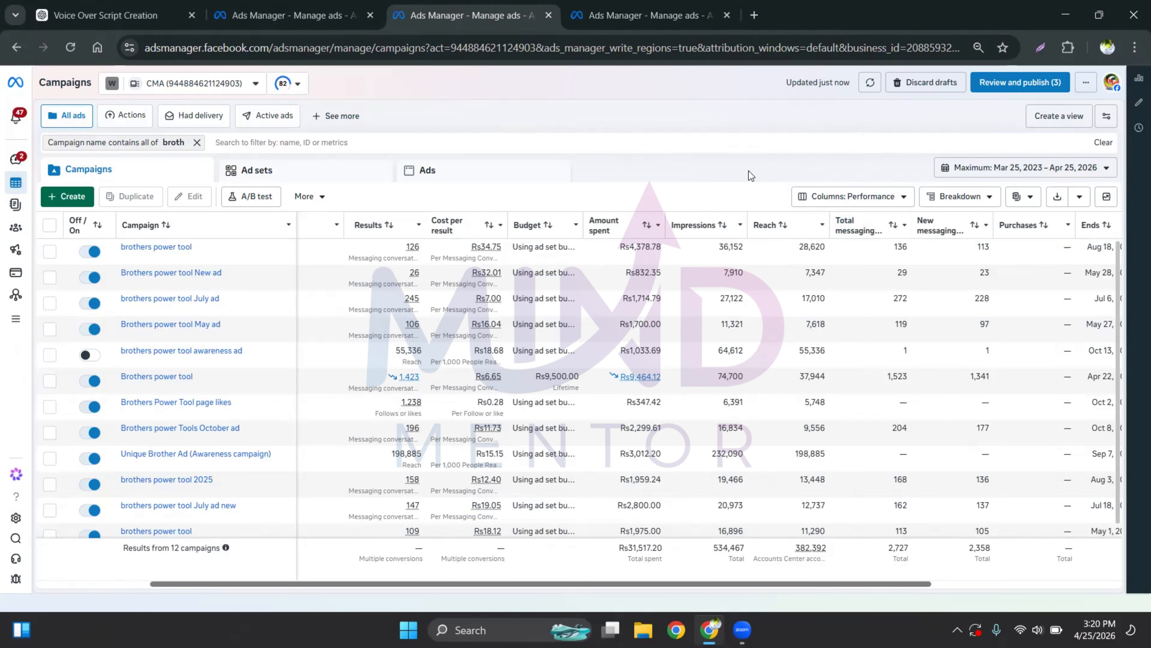
{"action": "key", "text": "ctrl+shift+Tab"}
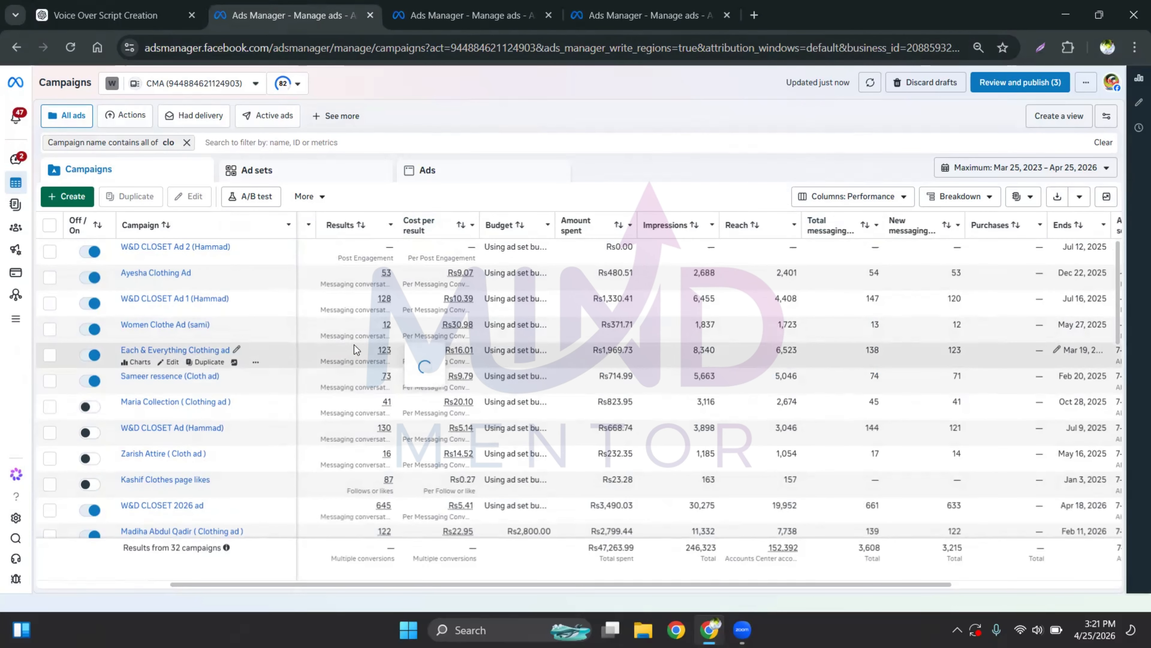
{"action": "scroll", "coordinate": [354, 347], "scroll_direction": "down", "scroll_amount": 5}
{"action": "scroll", "coordinate": [354, 345], "scroll_direction": "down", "scroll_amount": 5}
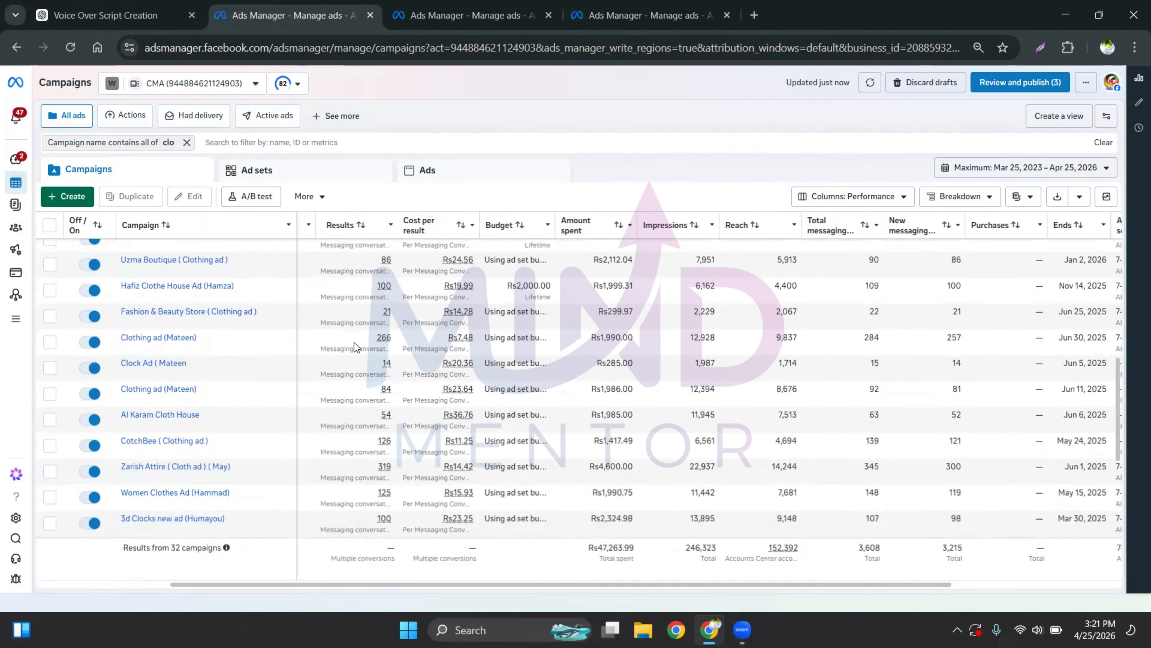
{"action": "scroll", "coordinate": [355, 342], "scroll_direction": "up", "scroll_amount": 10}
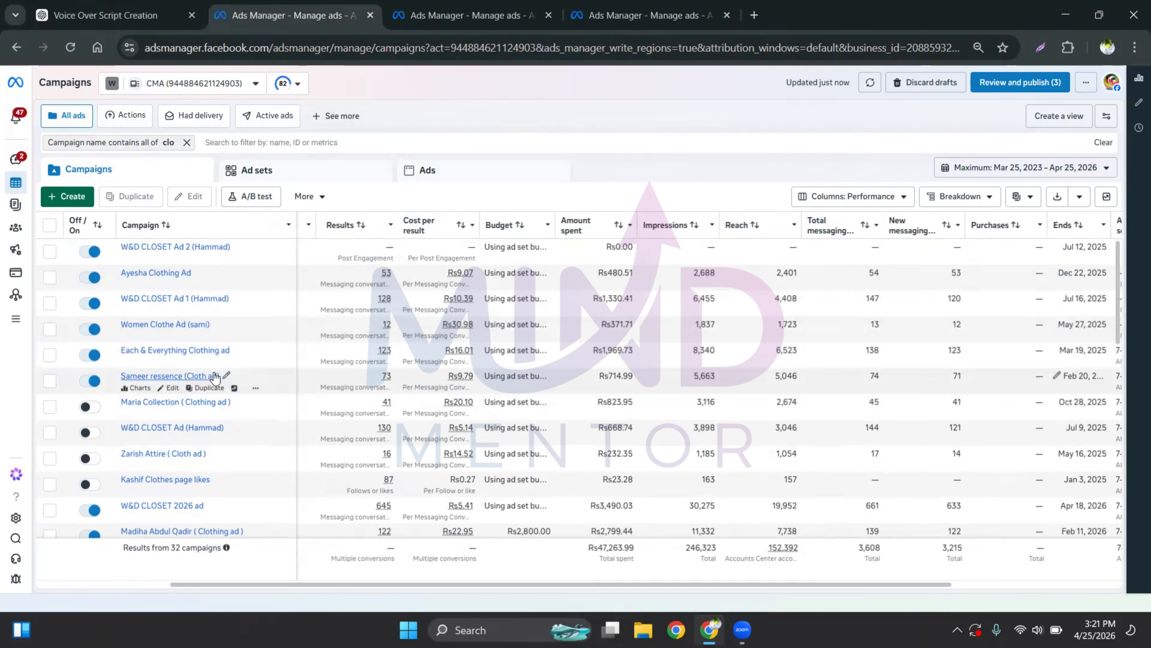
{"action": "scroll", "coordinate": [249, 349], "scroll_direction": "down", "scroll_amount": 2}
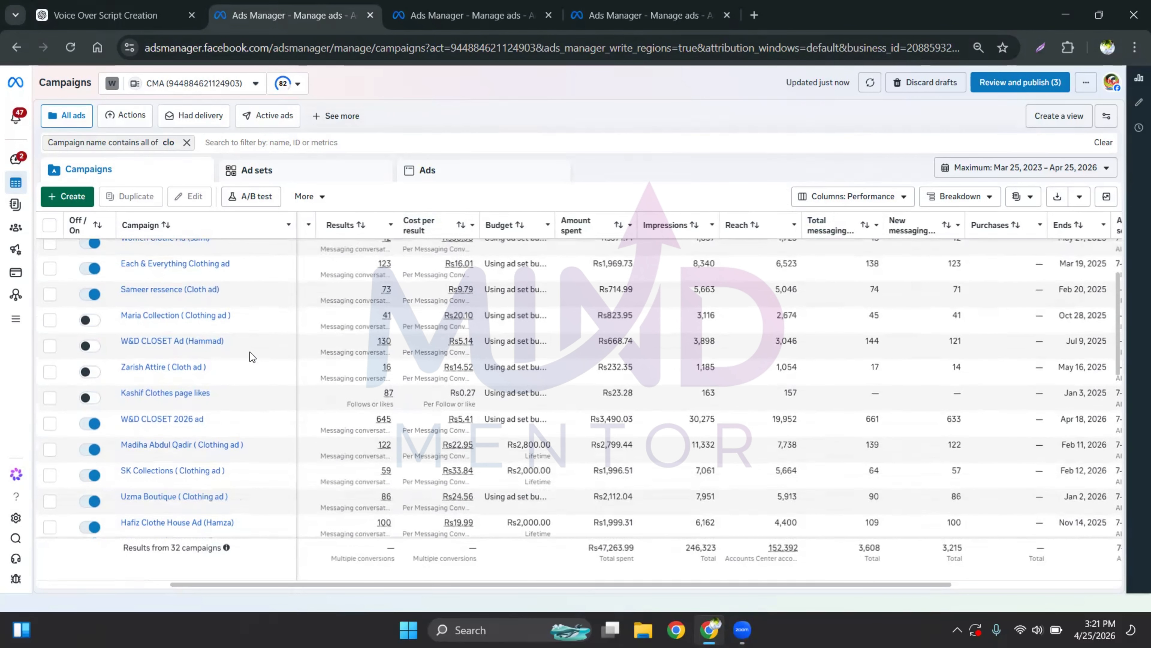
{"action": "scroll", "coordinate": [252, 356], "scroll_direction": "up", "scroll_amount": 2}
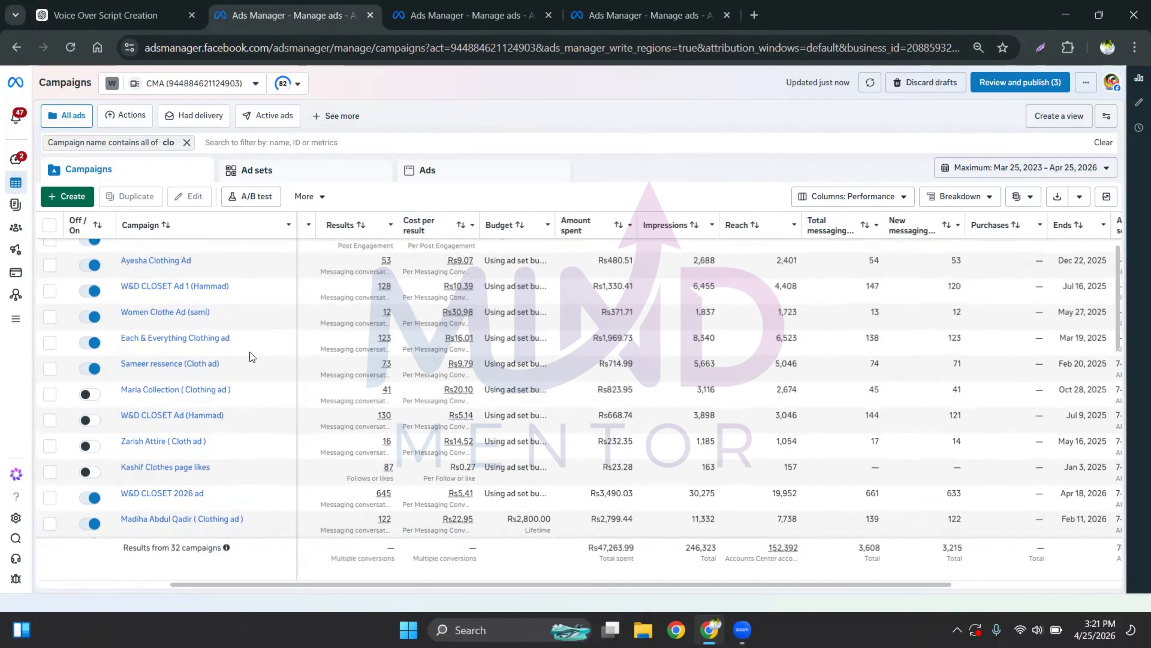
{"action": "scroll", "coordinate": [252, 357], "scroll_direction": "up", "scroll_amount": 1}
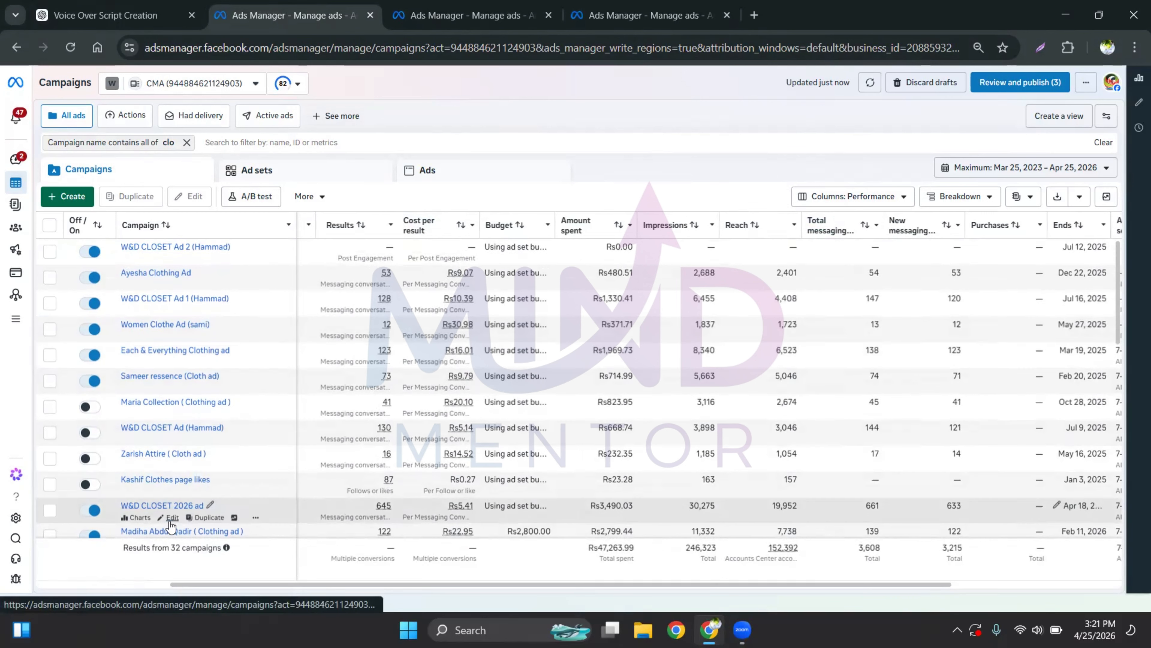
Open the ads of the W&D CLOSET 2026 ad campaign and inspect the results of each ad
{"action": "left_click", "coordinate": [49, 509]}
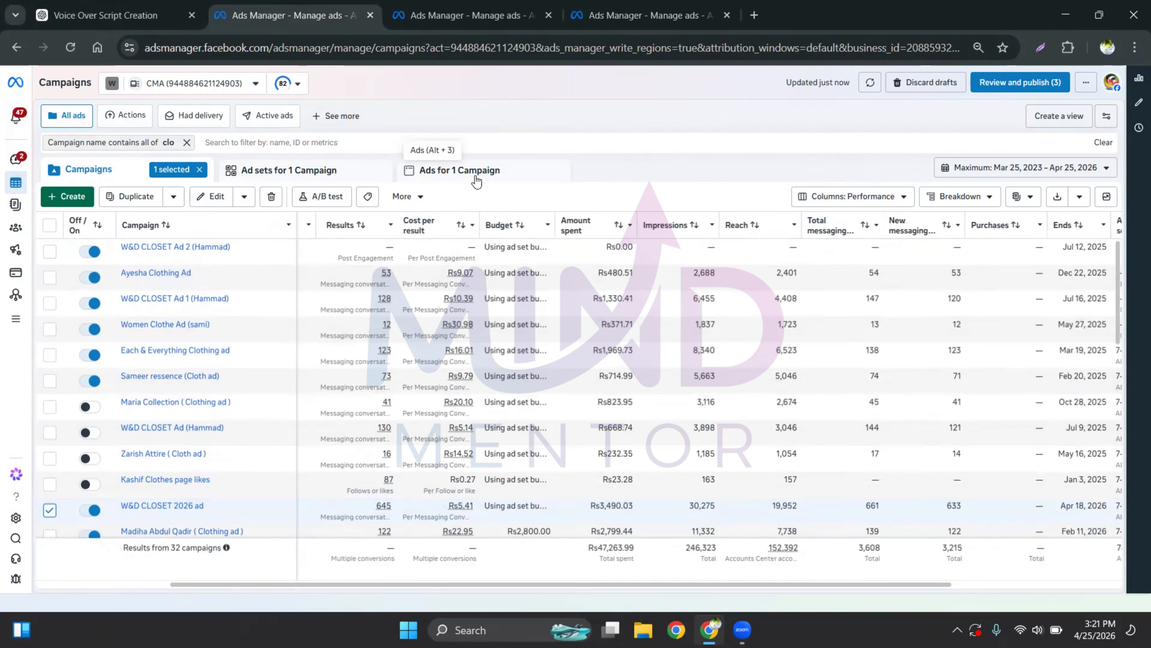
{"action": "left_click", "coordinate": [508, 170]}
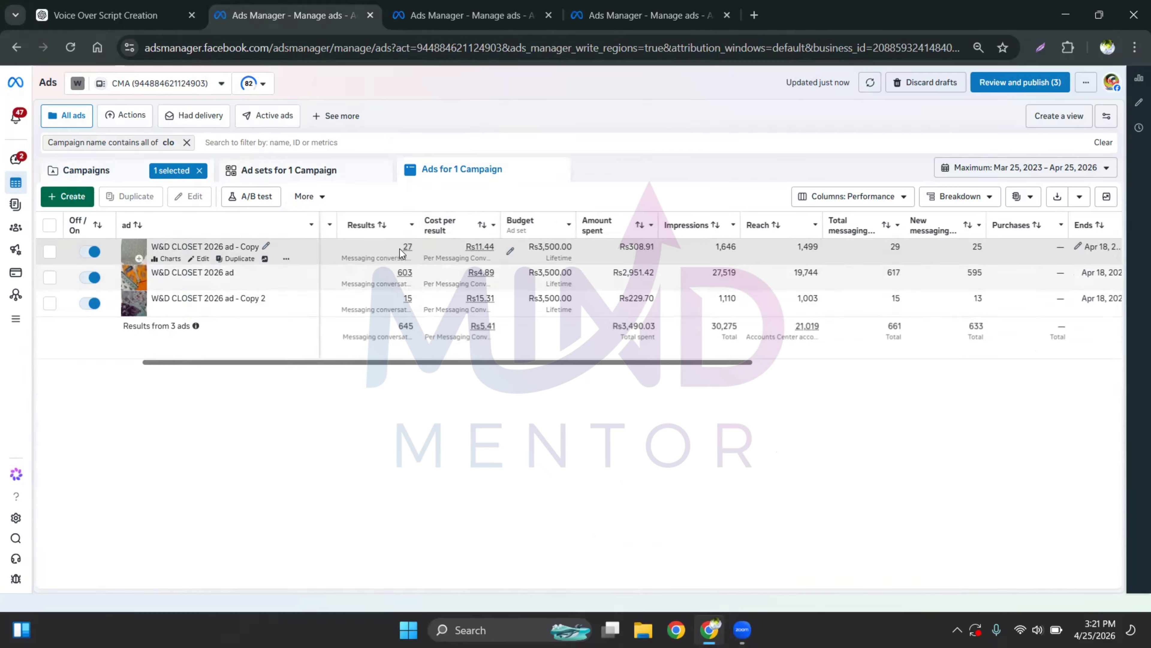
{"action": "mouse_move", "coordinate": [405, 247]}
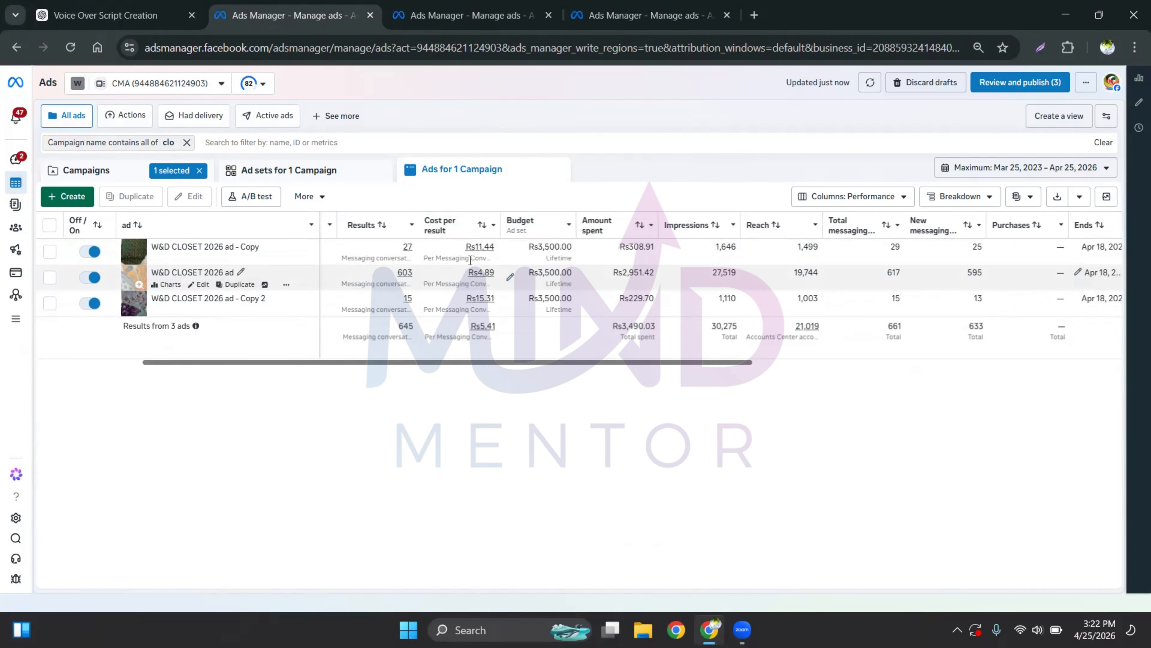
{"action": "mouse_move", "coordinate": [405, 276]}
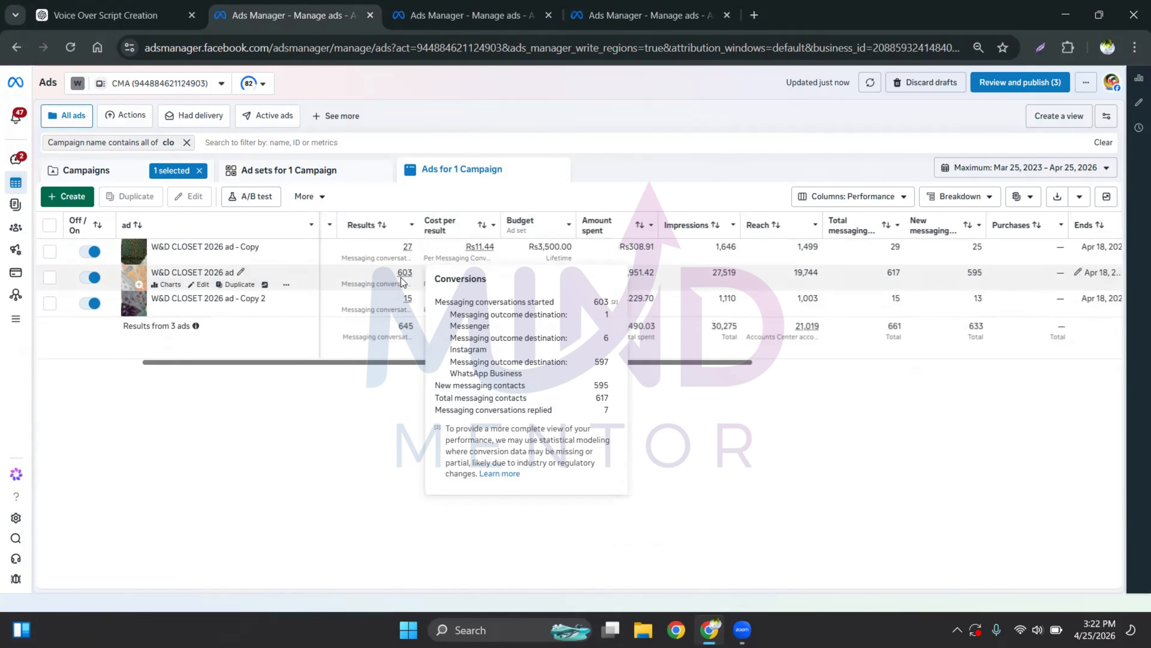
Open the ads of the Brothers power tool campaign with the Rs9,500 lifetime budget and compare them with the W&D CLOSET 2026 ads
{"action": "left_click", "coordinate": [472, 15]}
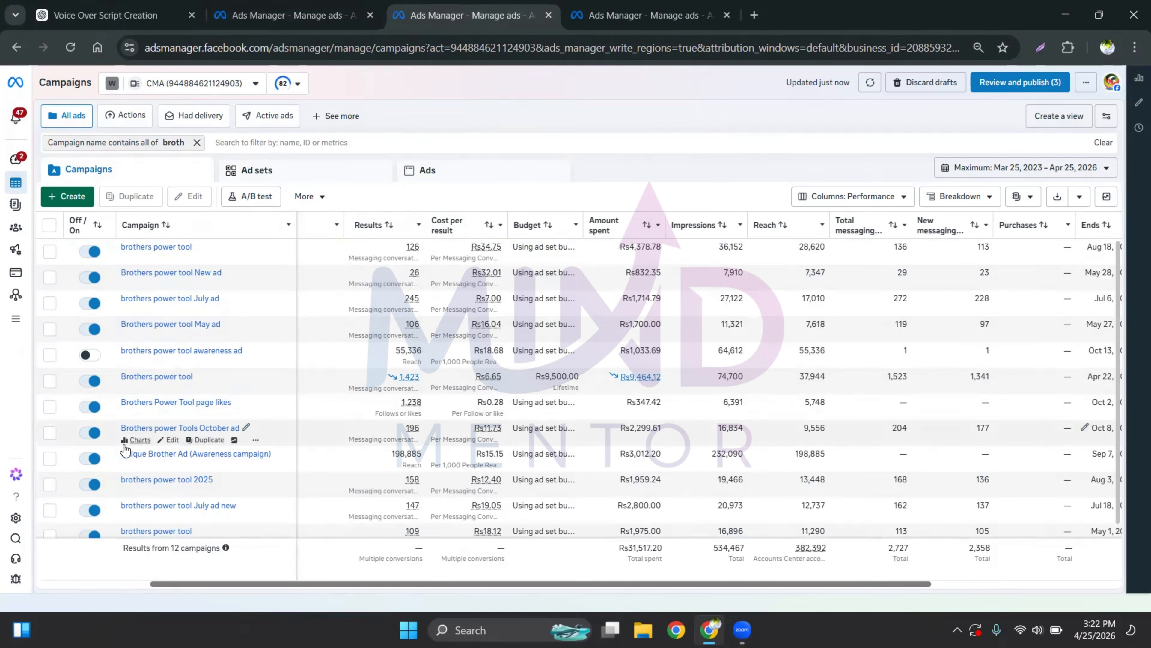
{"action": "left_click", "coordinate": [51, 382]}
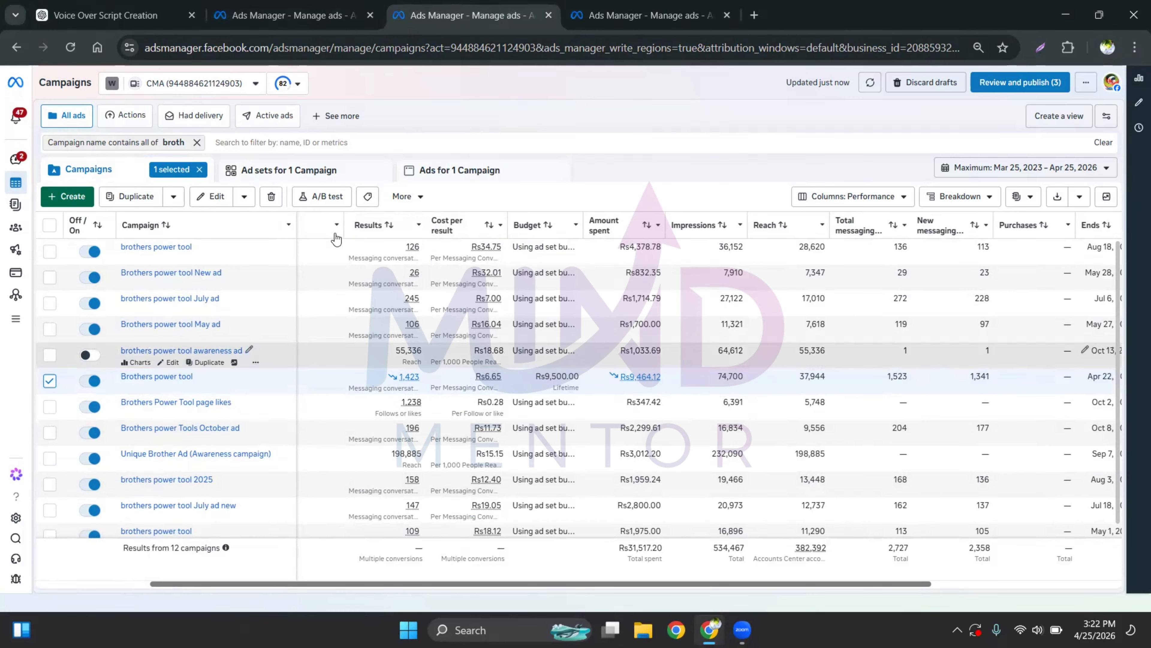
{"action": "left_click", "coordinate": [466, 171]}
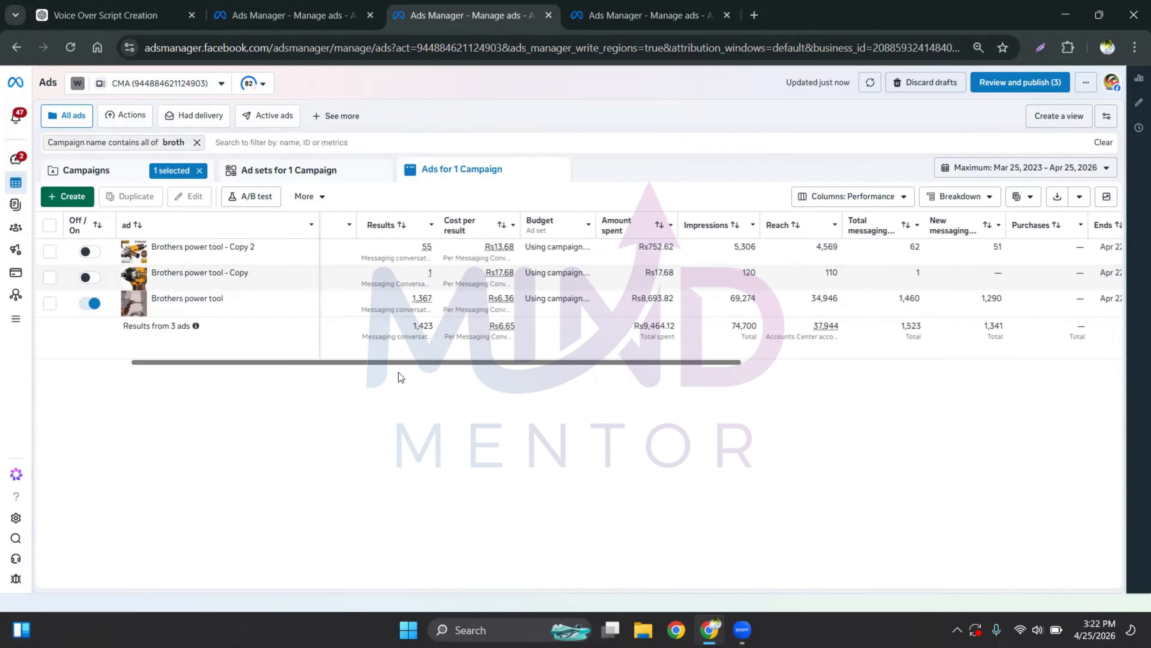
{"action": "left_click", "coordinate": [290, 15]}
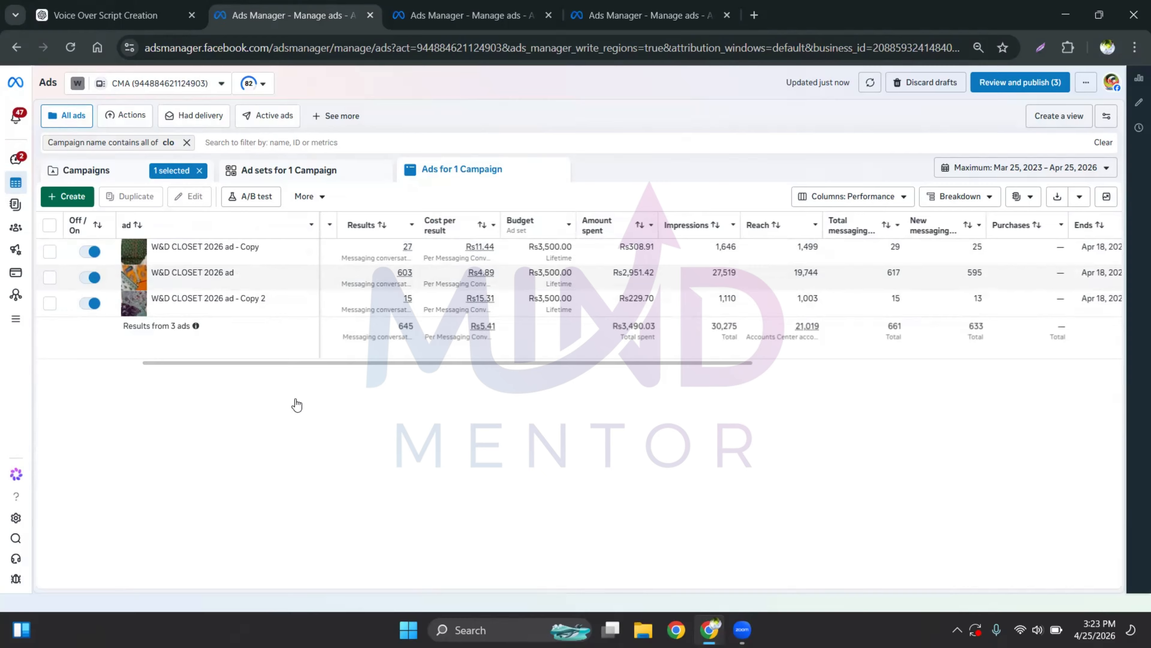
{"action": "left_click", "coordinate": [467, 15]}
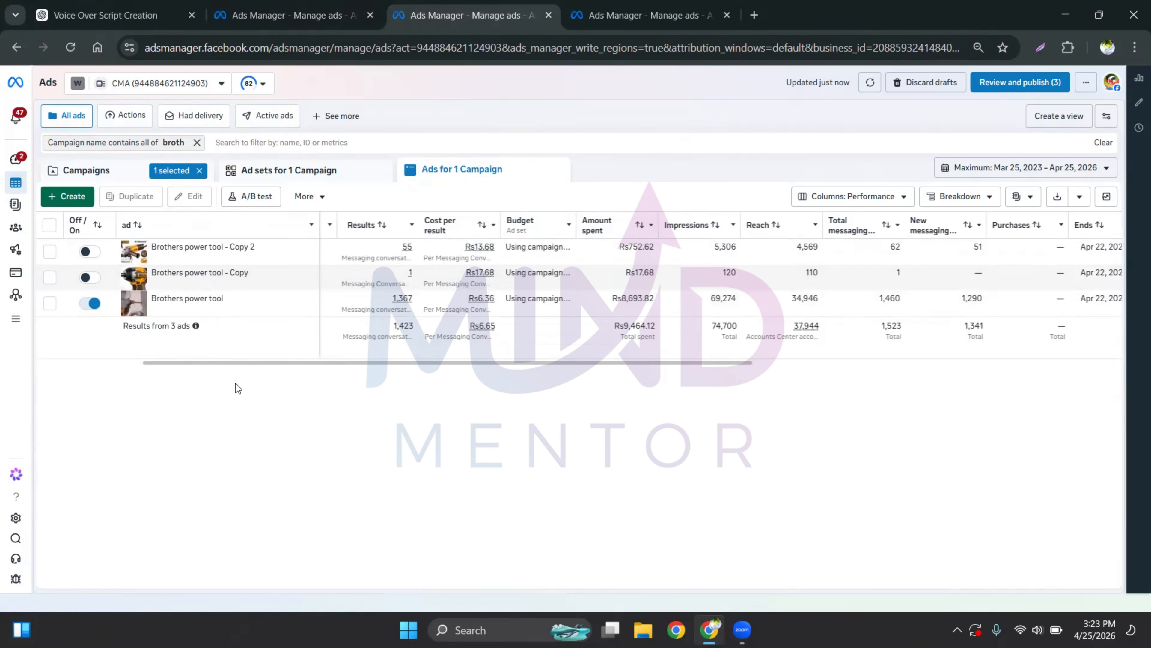
Create a new auction campaign with the Engagement objective and the manual engagement campaign setup, starting from the unfiltered campaign list
{"action": "left_click", "coordinate": [607, 14]}
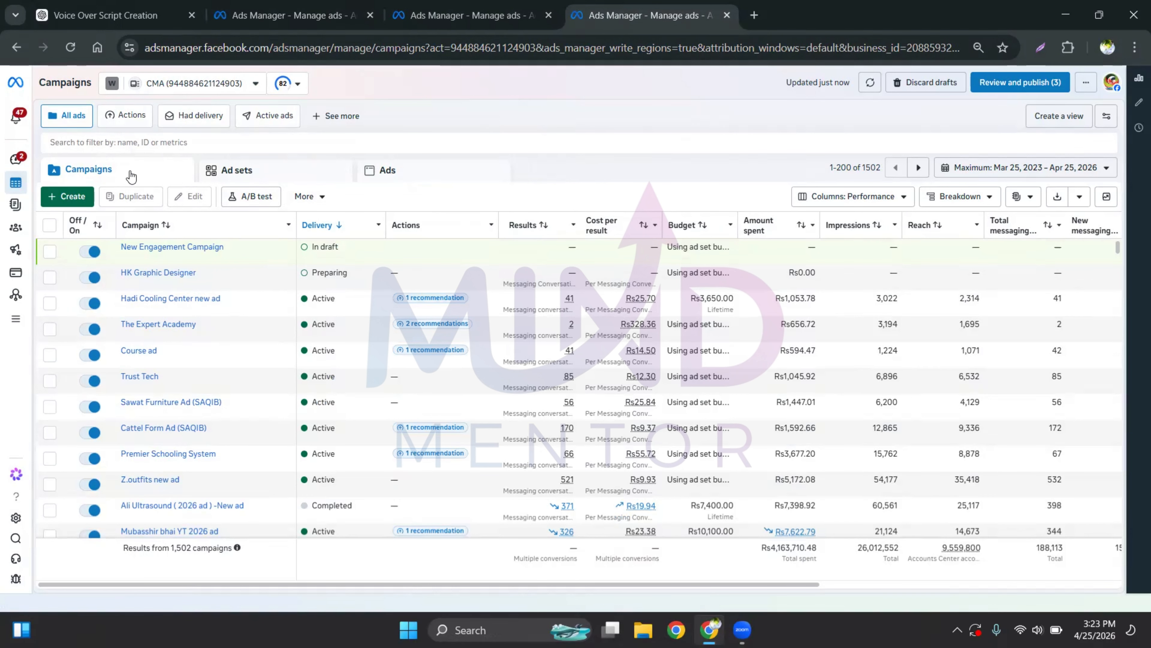
{"action": "left_click", "coordinate": [68, 196]}
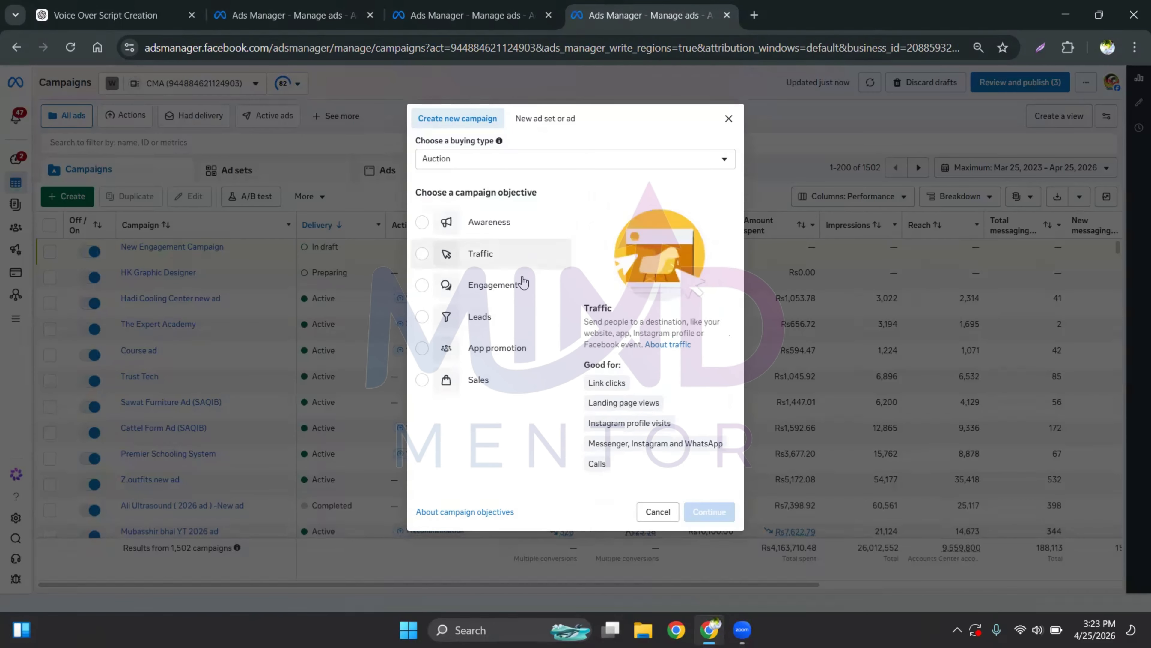
{"action": "left_click", "coordinate": [493, 291]}
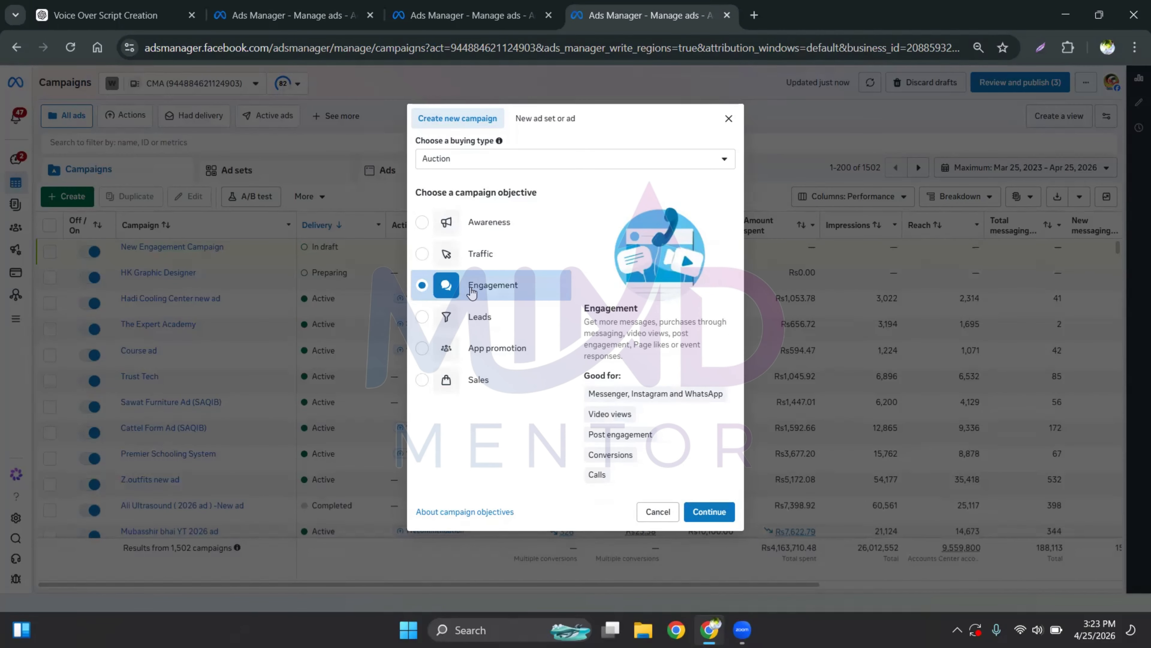
{"action": "left_click", "coordinate": [709, 509]}
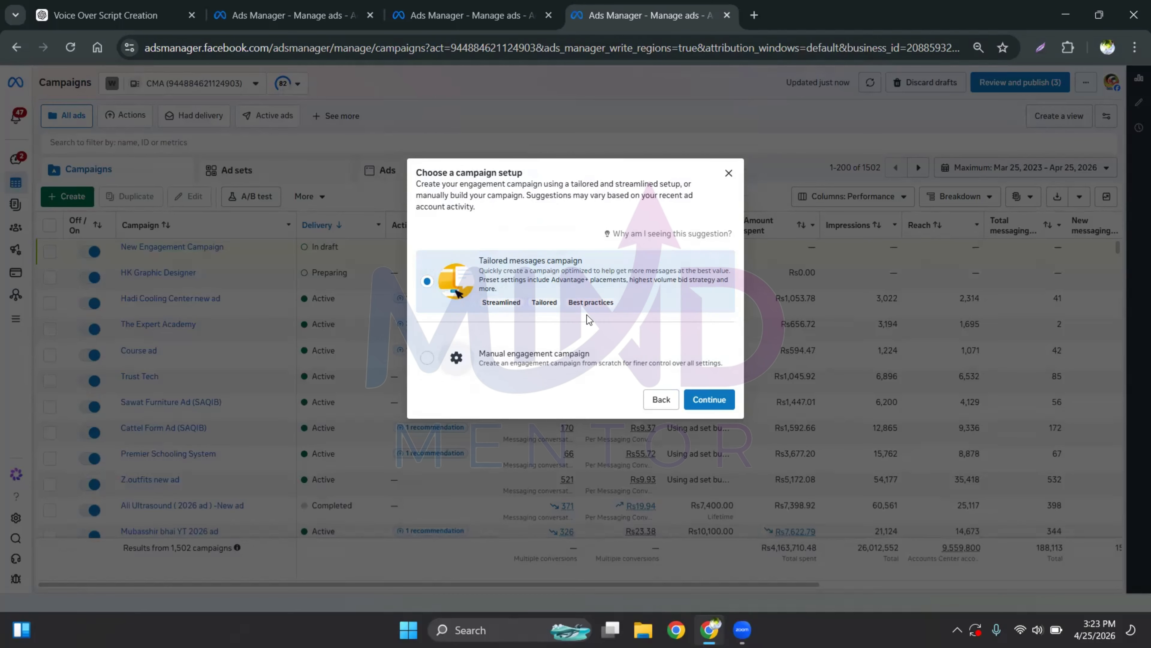
{"action": "left_click", "coordinate": [488, 363]}
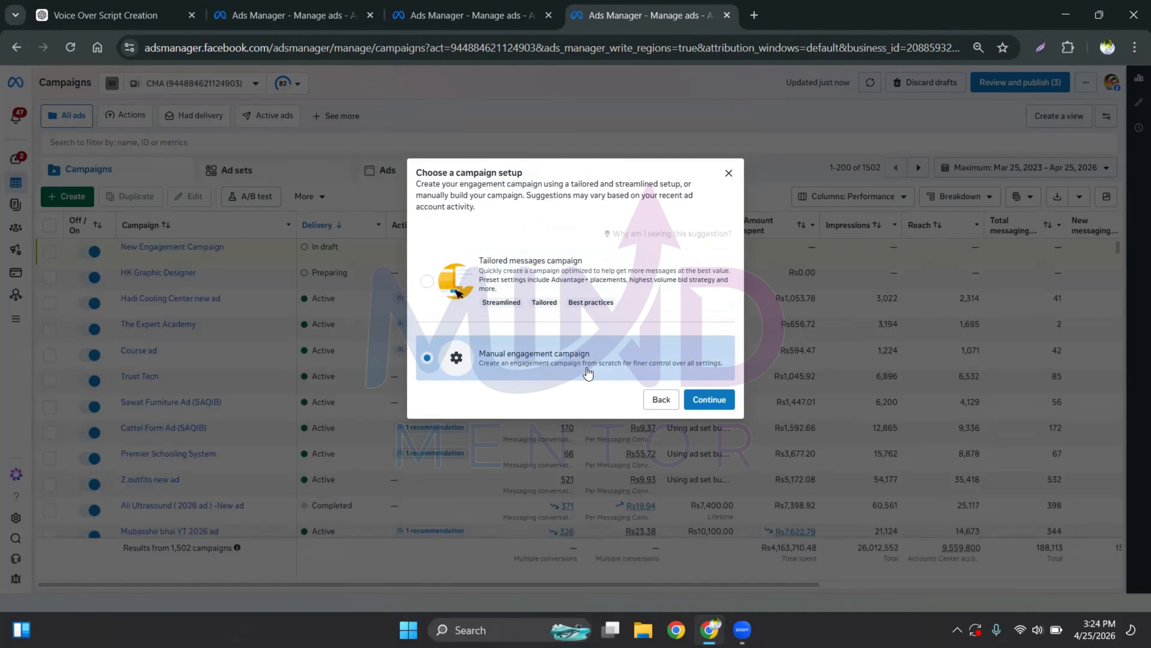
{"action": "left_click", "coordinate": [702, 405]}
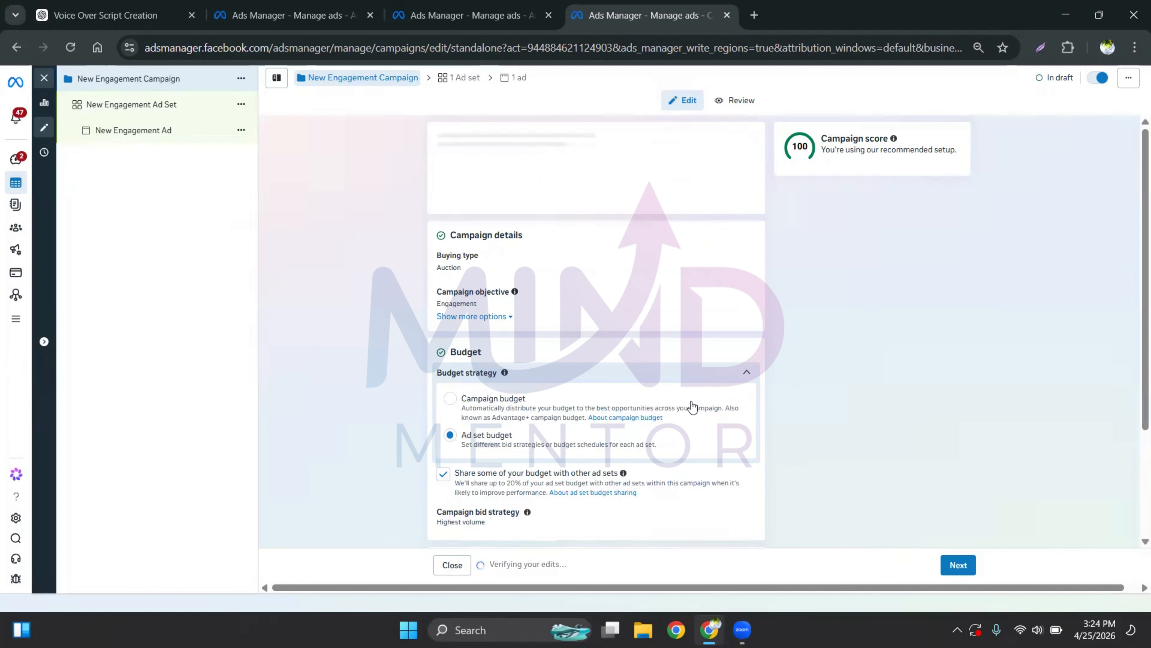
Name the new engagement campaign "Test ad"
{"action": "left_click", "coordinate": [499, 162]}
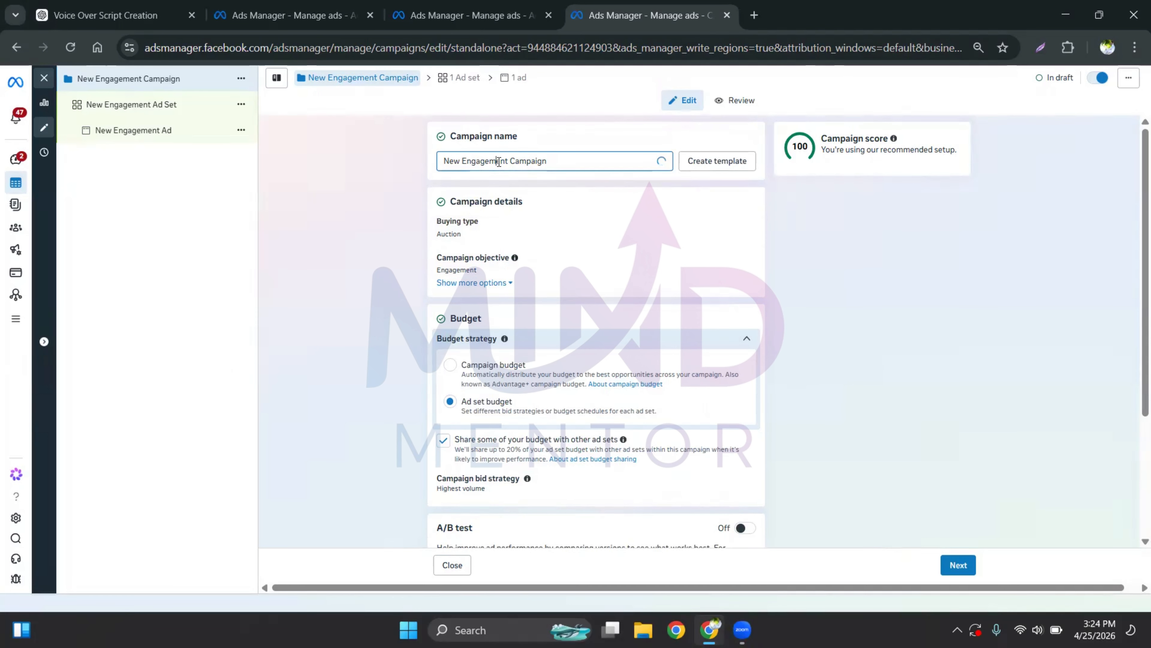
{"action": "triple_click", "coordinate": [499, 162]}
{"action": "type", "text": "Tes"}
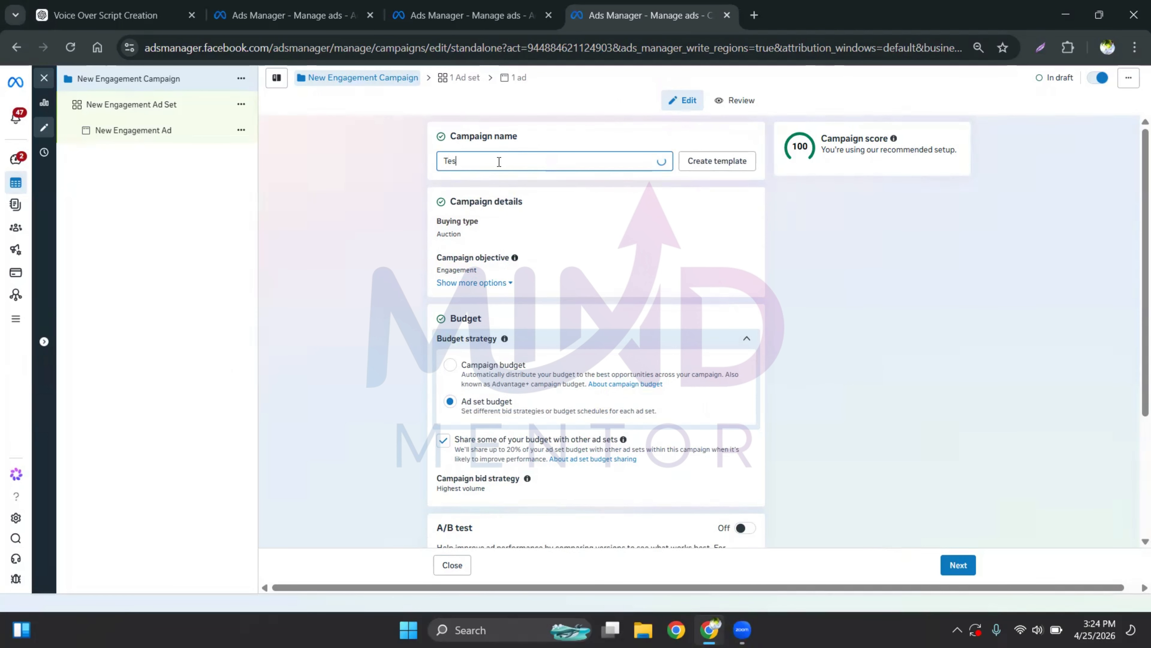
{"action": "type", "text": "t ad"}
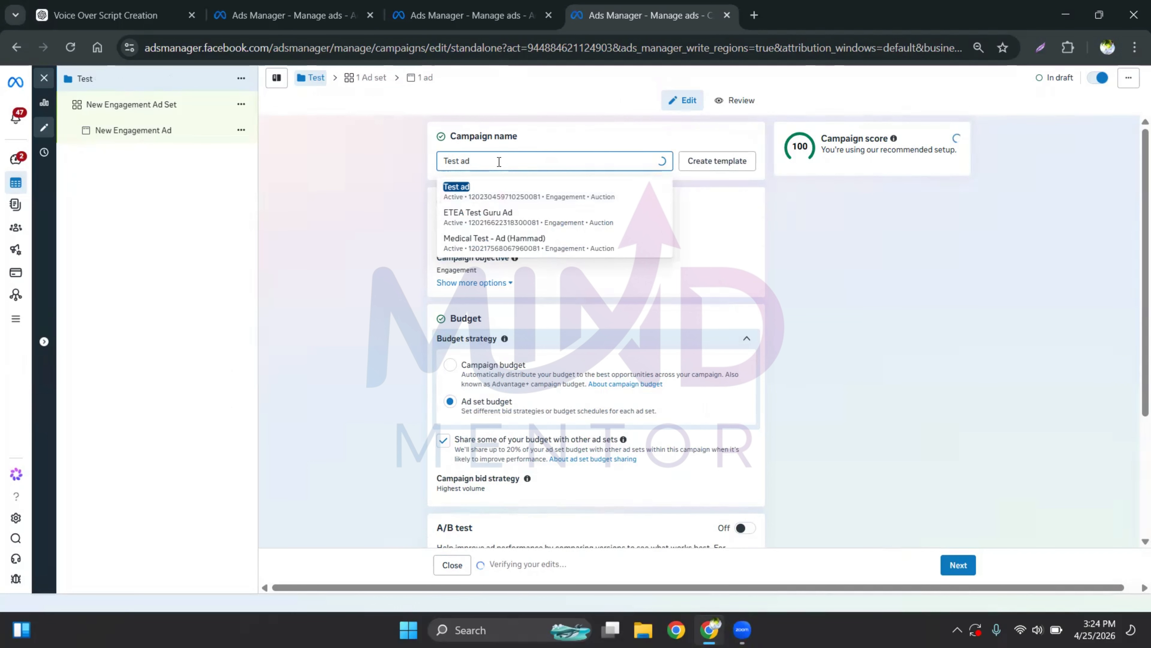
{"action": "left_click", "coordinate": [368, 187]}
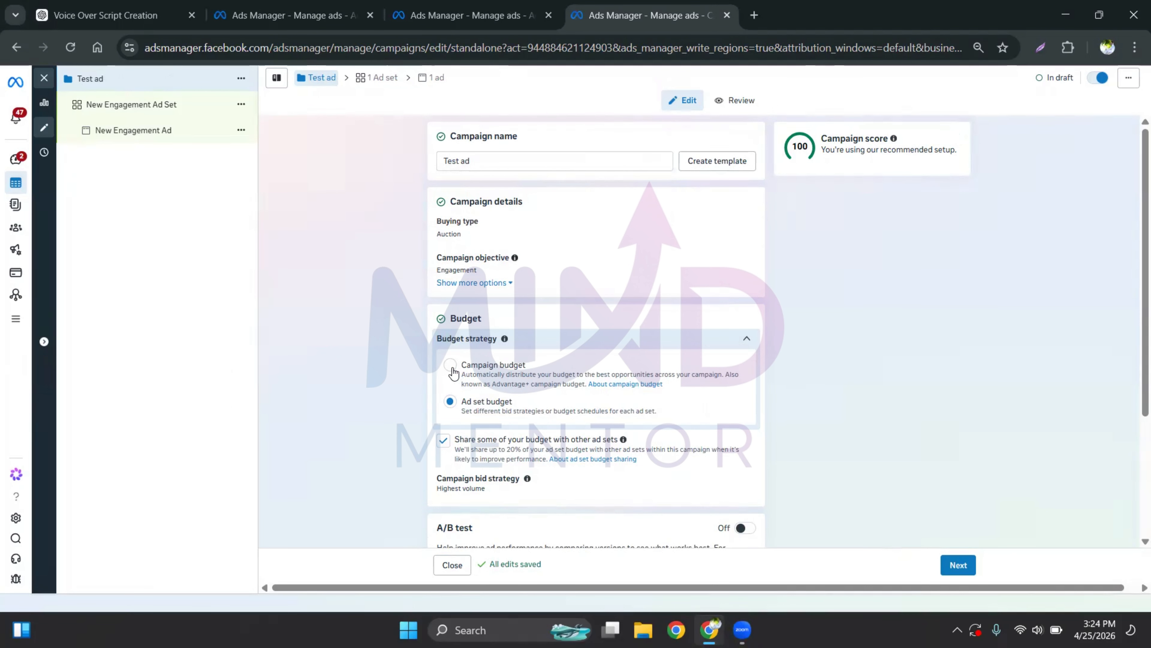
Switch the budget strategy to campaign budget and set a lifetime budget of Rs 7,000
{"action": "left_click", "coordinate": [451, 368]}
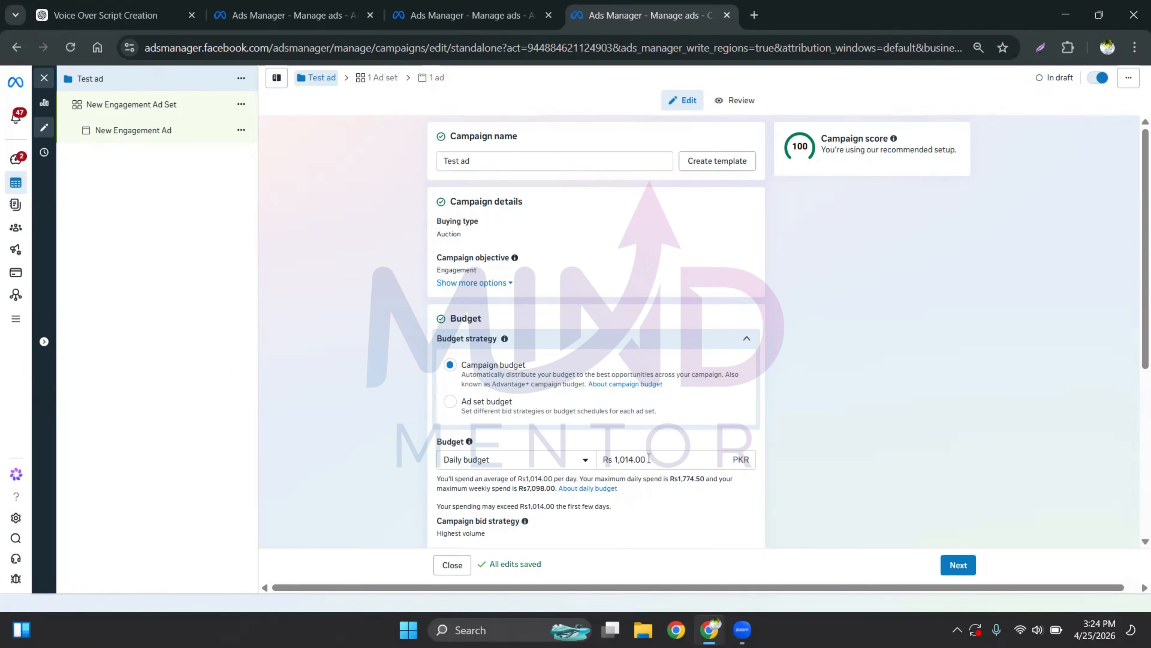
{"action": "scroll", "coordinate": [649, 458], "scroll_direction": "right", "scroll_amount": 1}
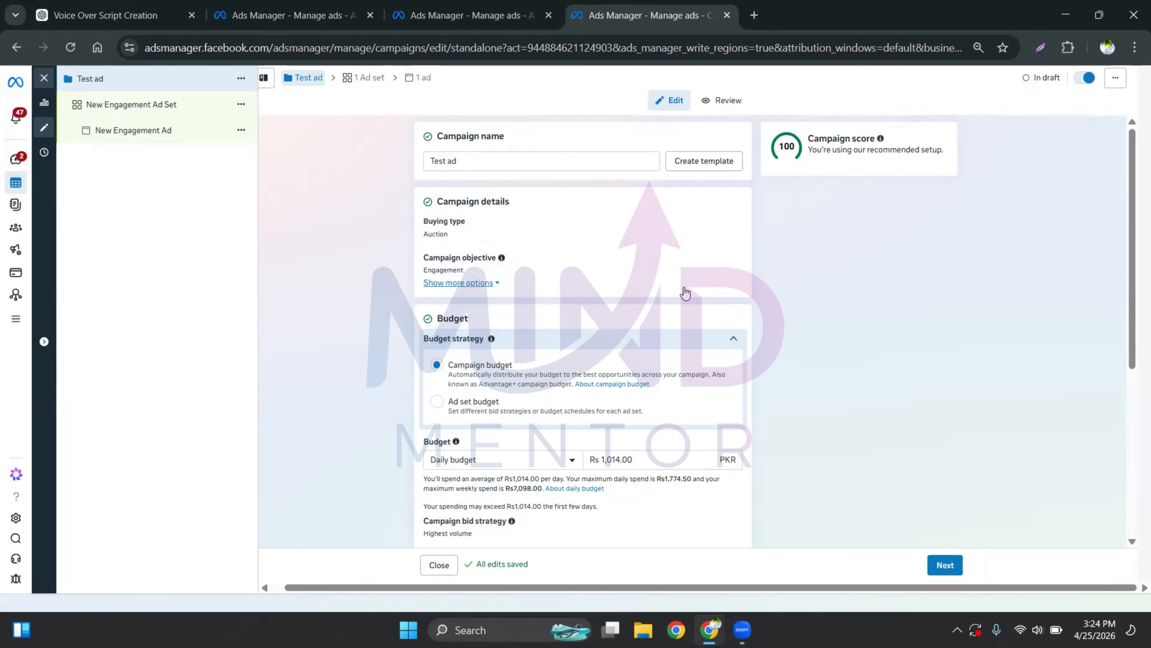
{"action": "scroll", "coordinate": [603, 322], "scroll_direction": "down", "scroll_amount": 1}
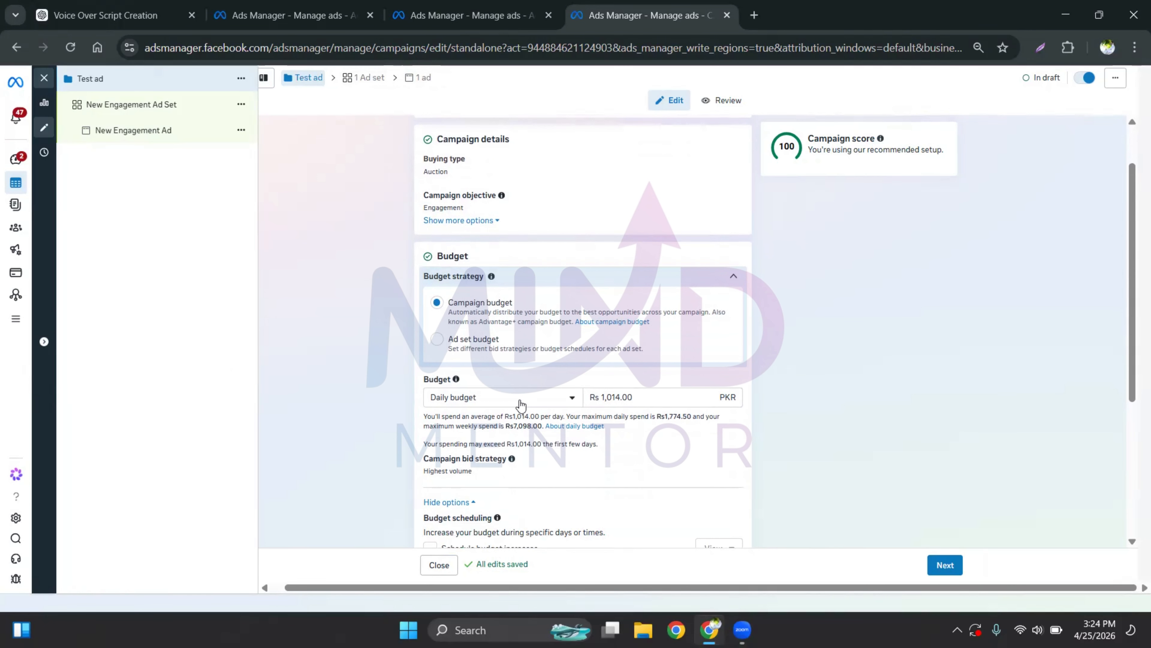
{"action": "left_click", "coordinate": [520, 405]}
{"action": "left_click", "coordinate": [485, 444]}
{"action": "left_click", "coordinate": [642, 385]}
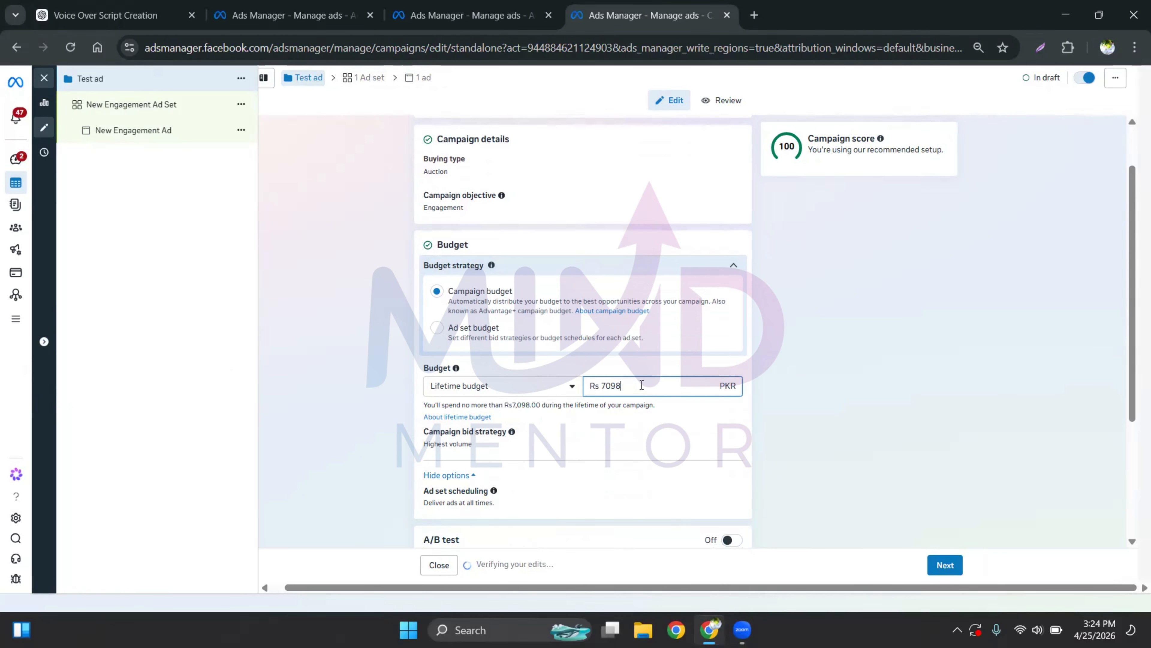
{"action": "double_click", "coordinate": [641, 385]}
{"action": "type", "text": "70"}
{"action": "left_click", "coordinate": [777, 379]}
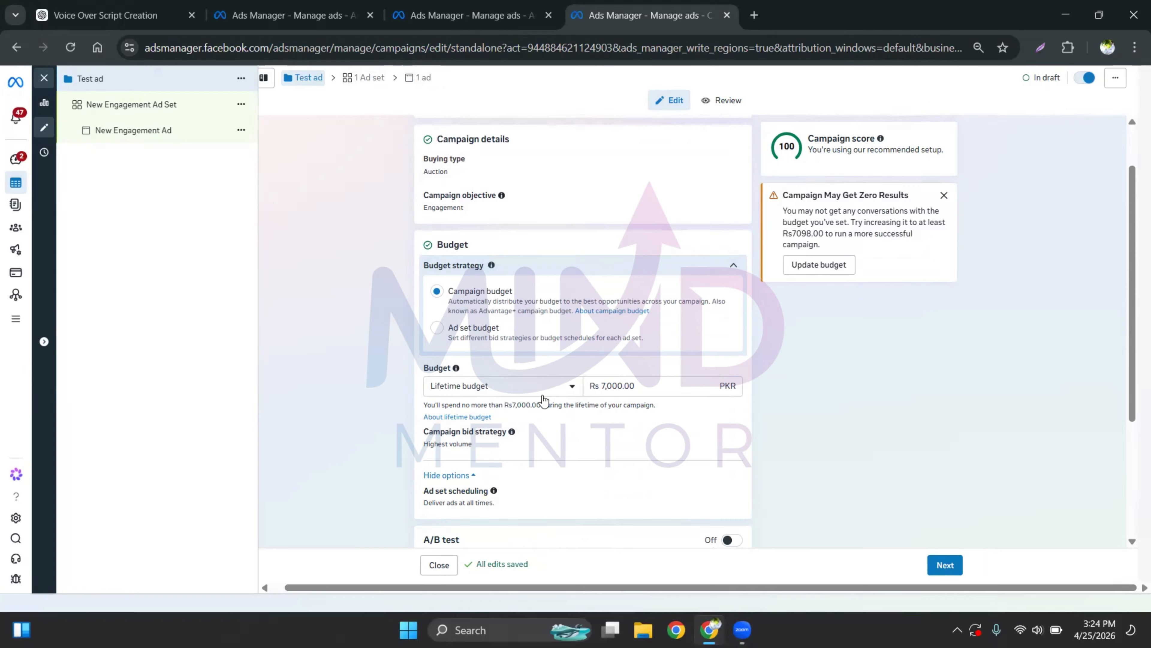
{"action": "scroll", "coordinate": [544, 400], "scroll_direction": "down", "scroll_amount": 2}
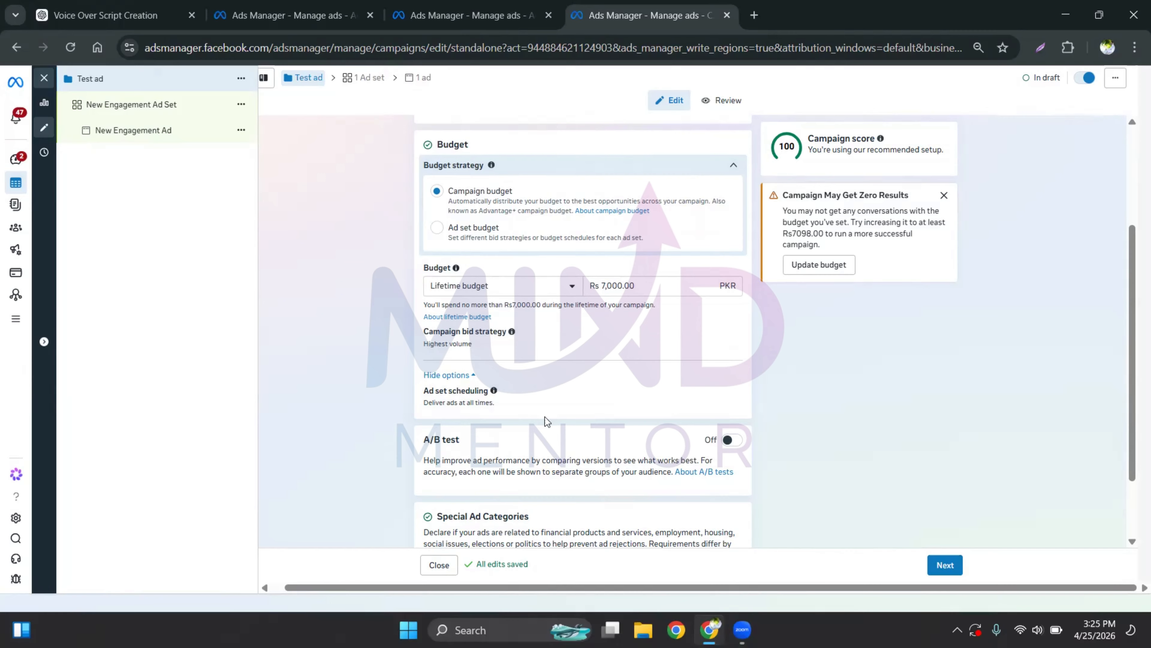
Edit the campaign's ad set scheduling and enable setting a schedule for ads
{"action": "mouse_move", "coordinate": [640, 408]}
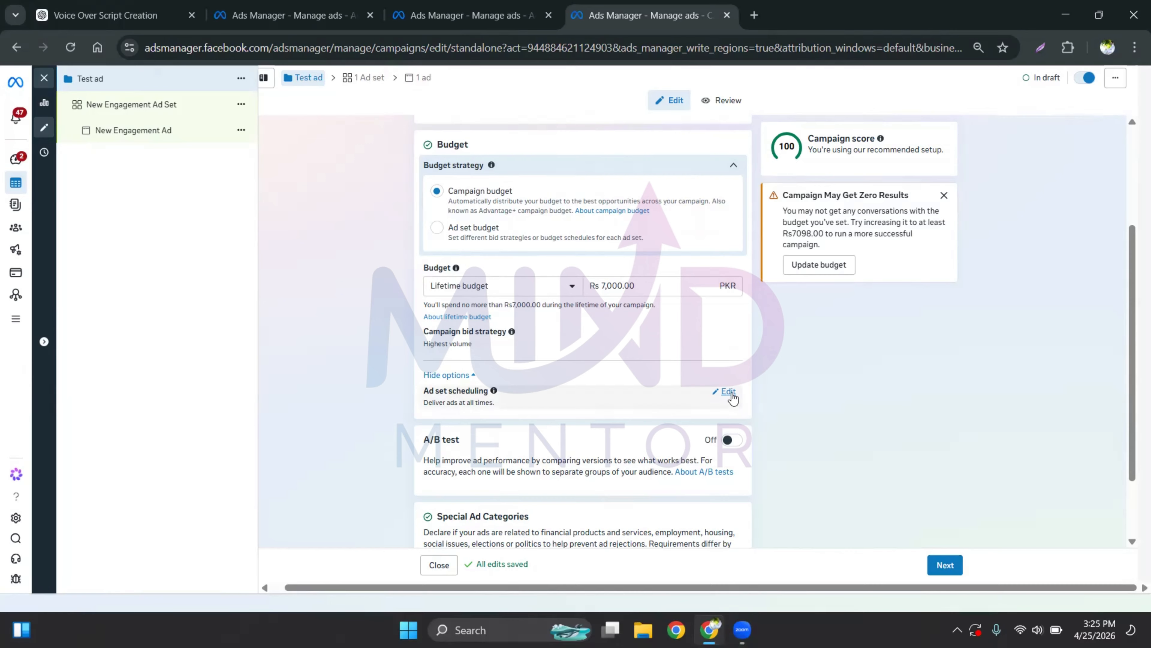
{"action": "left_click_drag", "start_coordinate": [422, 391], "coordinate": [482, 392]}
{"action": "mouse_move", "coordinate": [727, 398]}
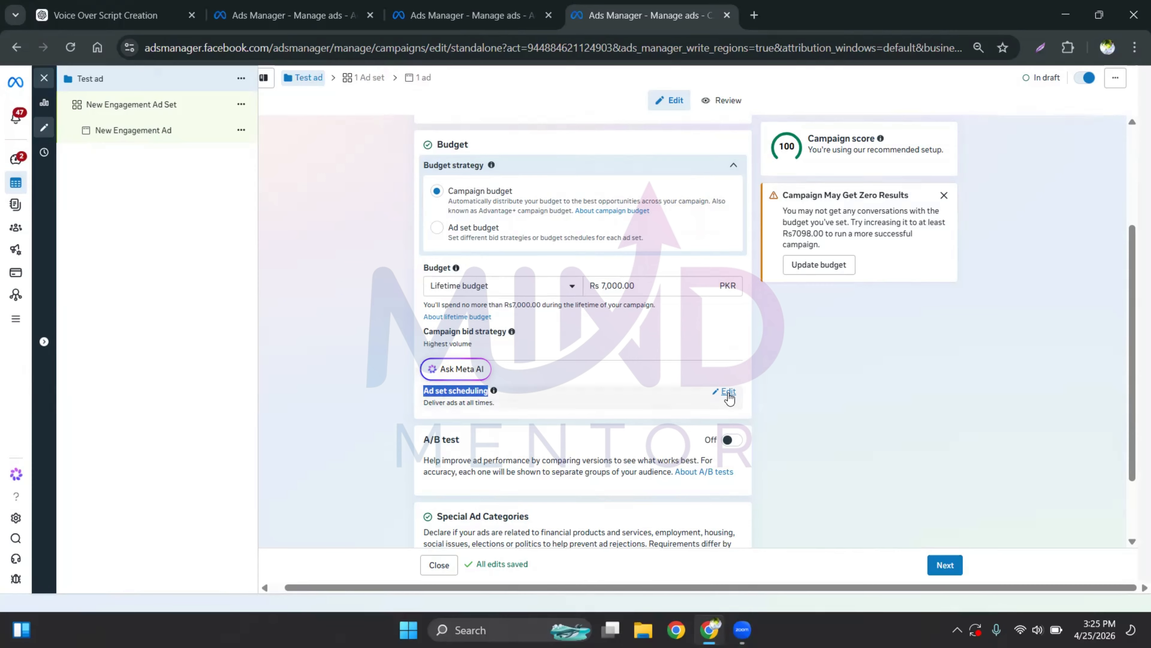
{"action": "left_click", "coordinate": [727, 392]}
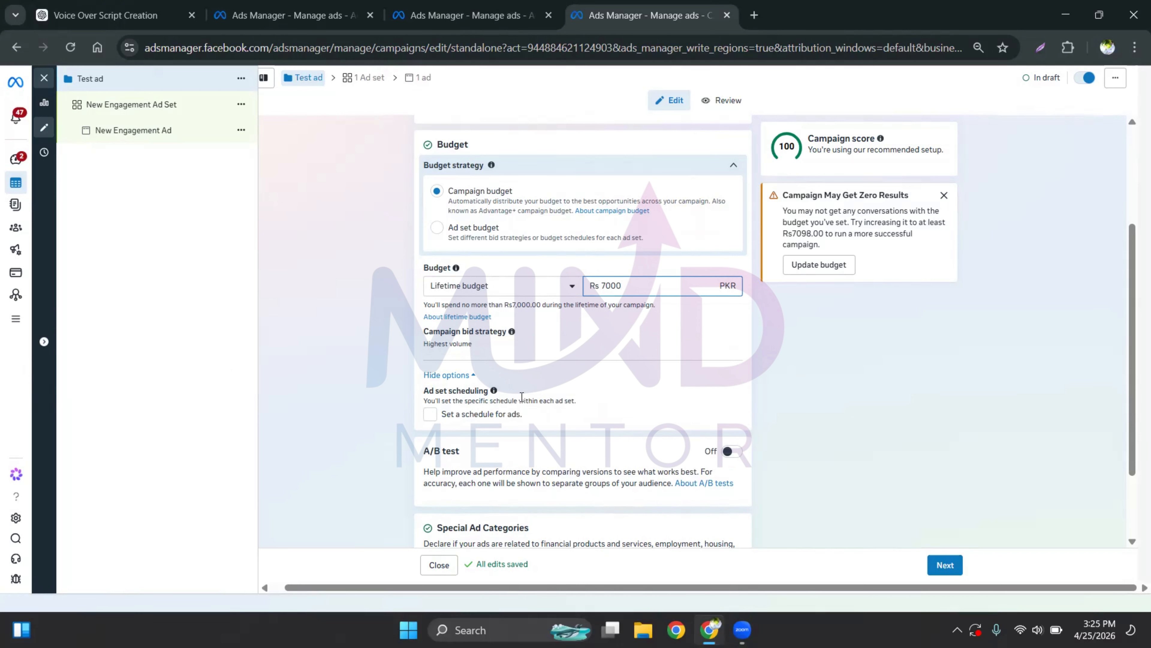
{"action": "left_click", "coordinate": [430, 415]}
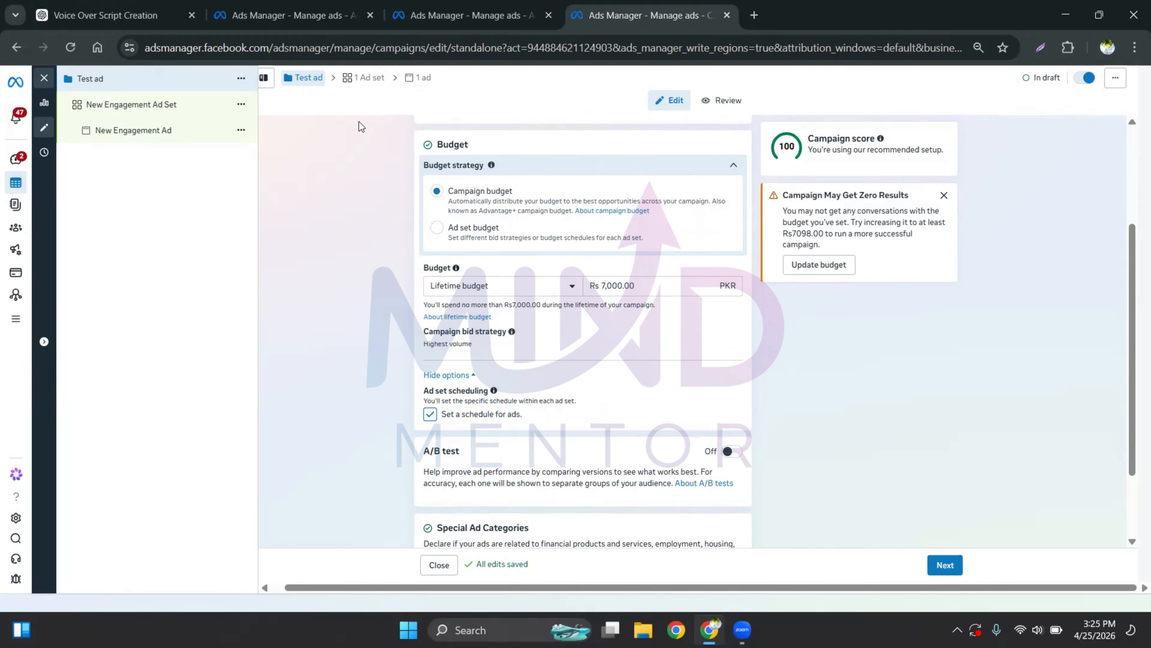
Open the campaign's ad set and name it "Test ad"
{"action": "left_click", "coordinate": [364, 78]}
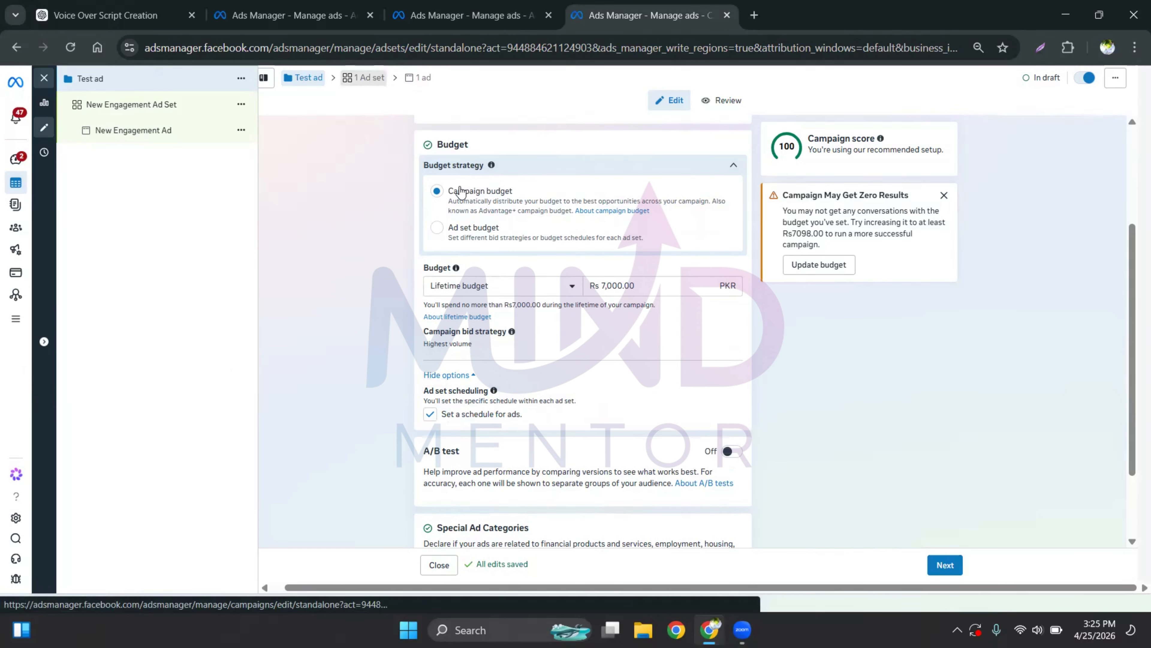
{"action": "left_click", "coordinate": [500, 160]}
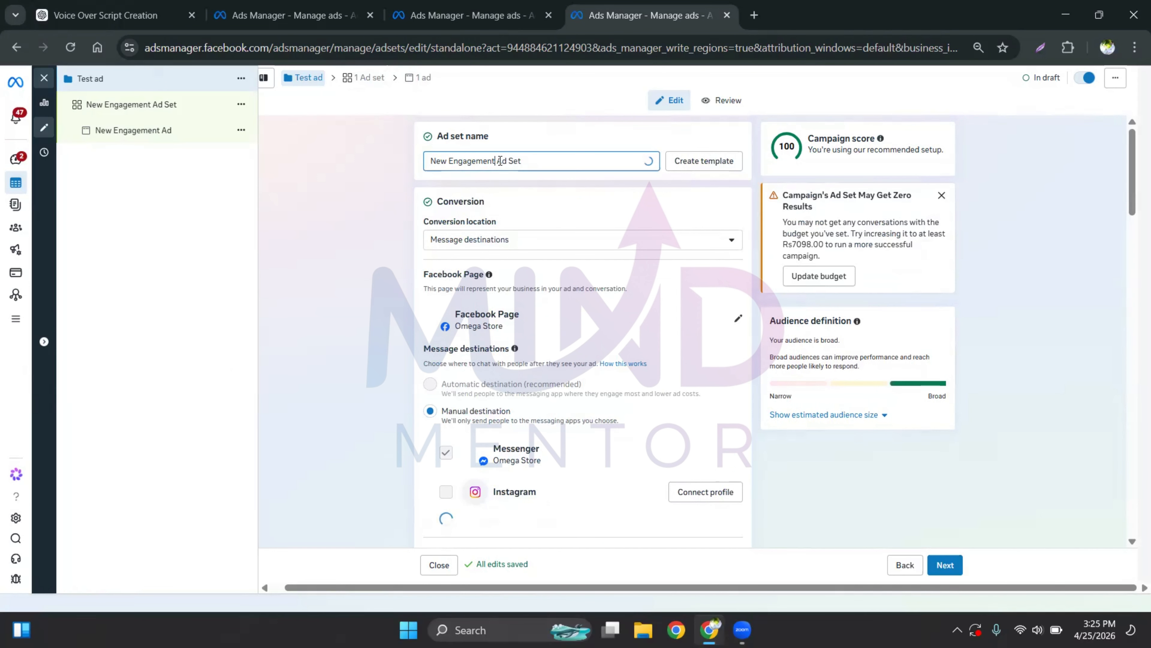
{"action": "key", "text": "ctrl+a"}
{"action": "type", "text": "Test ad"}
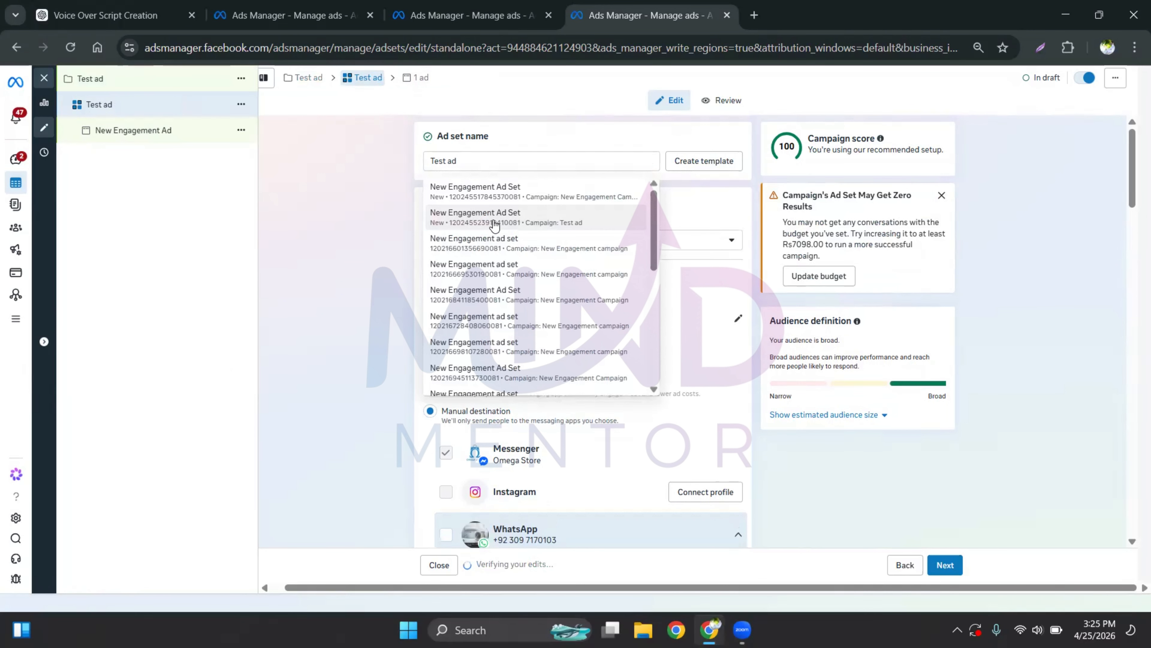
{"action": "left_click", "coordinate": [378, 203]}
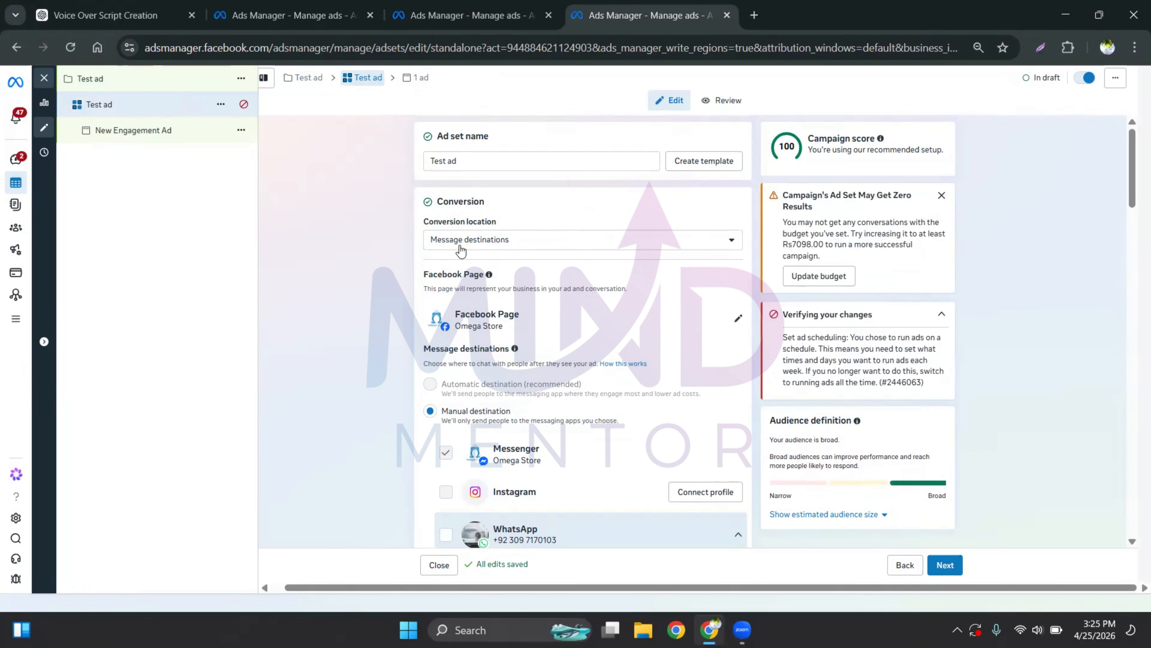
Change the ad set's Facebook Page from Omega Store to CBC California Broast Club
{"action": "scroll", "coordinate": [499, 290], "scroll_direction": "down", "scroll_amount": 1}
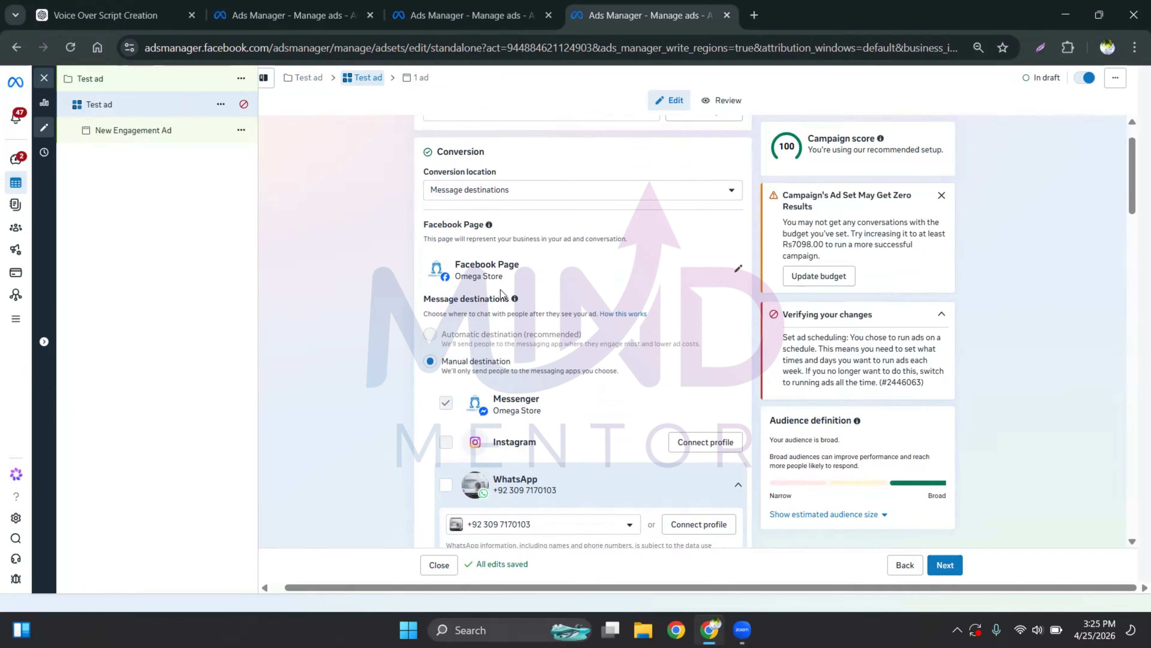
{"action": "scroll", "coordinate": [501, 293], "scroll_direction": "down", "scroll_amount": 1}
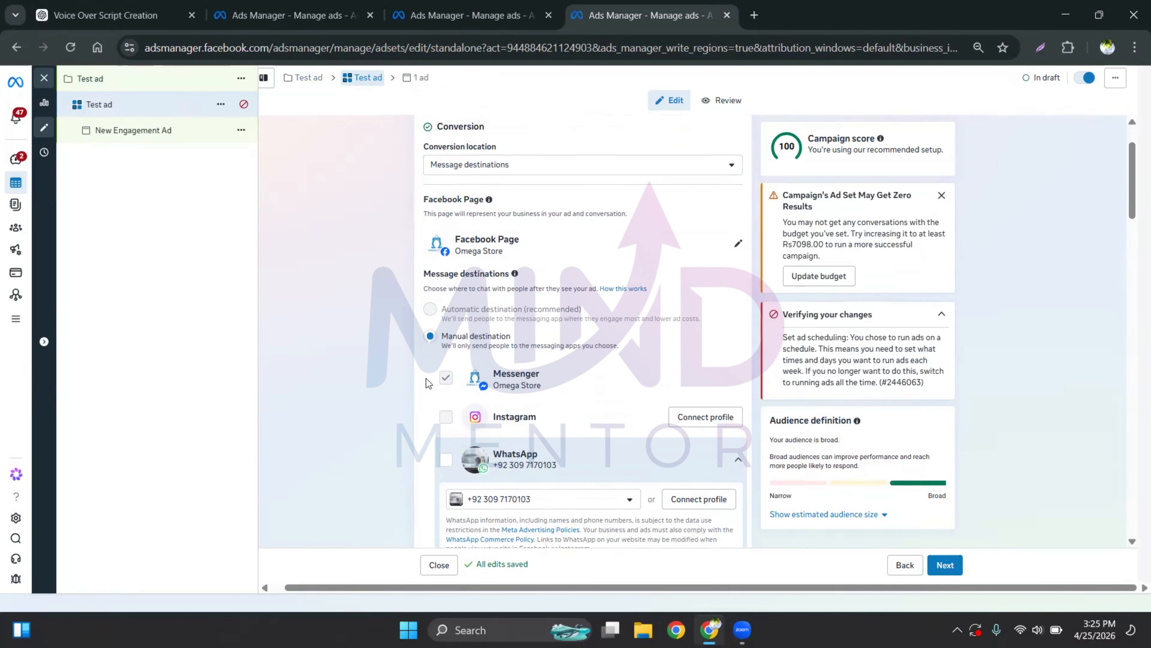
{"action": "scroll", "coordinate": [506, 391], "scroll_direction": "down", "scroll_amount": 2}
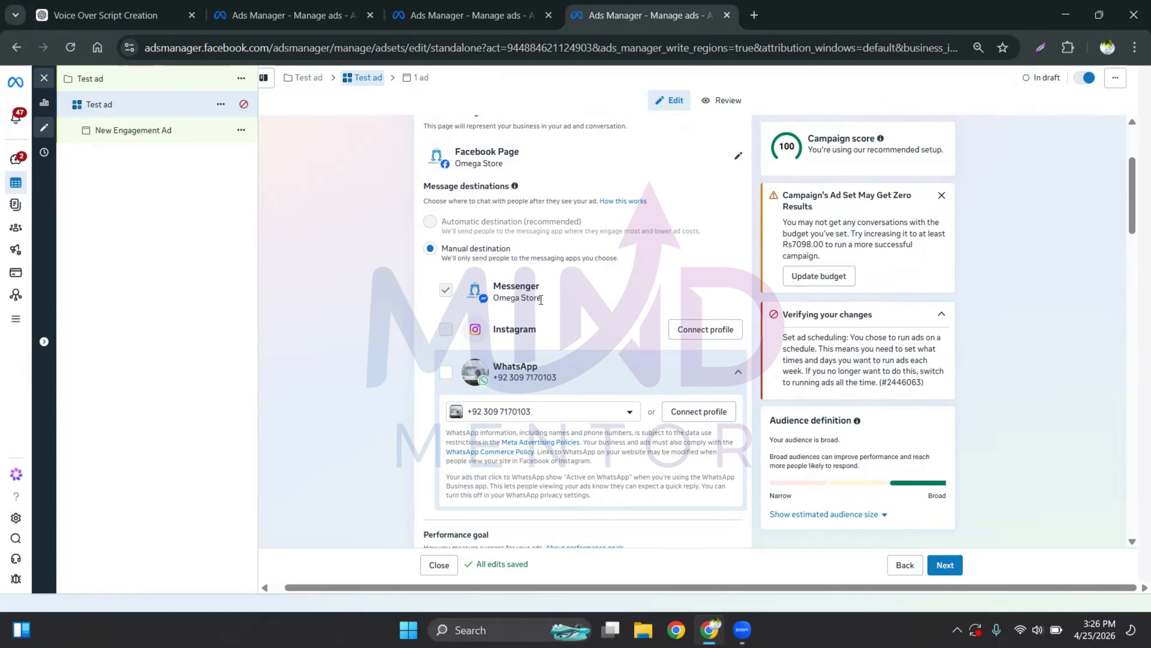
{"action": "left_click_drag", "start_coordinate": [541, 300], "coordinate": [490, 301]}
{"action": "left_click", "coordinate": [471, 316]}
{"action": "left_click", "coordinate": [738, 155]}
{"action": "type", "text": "ca"}
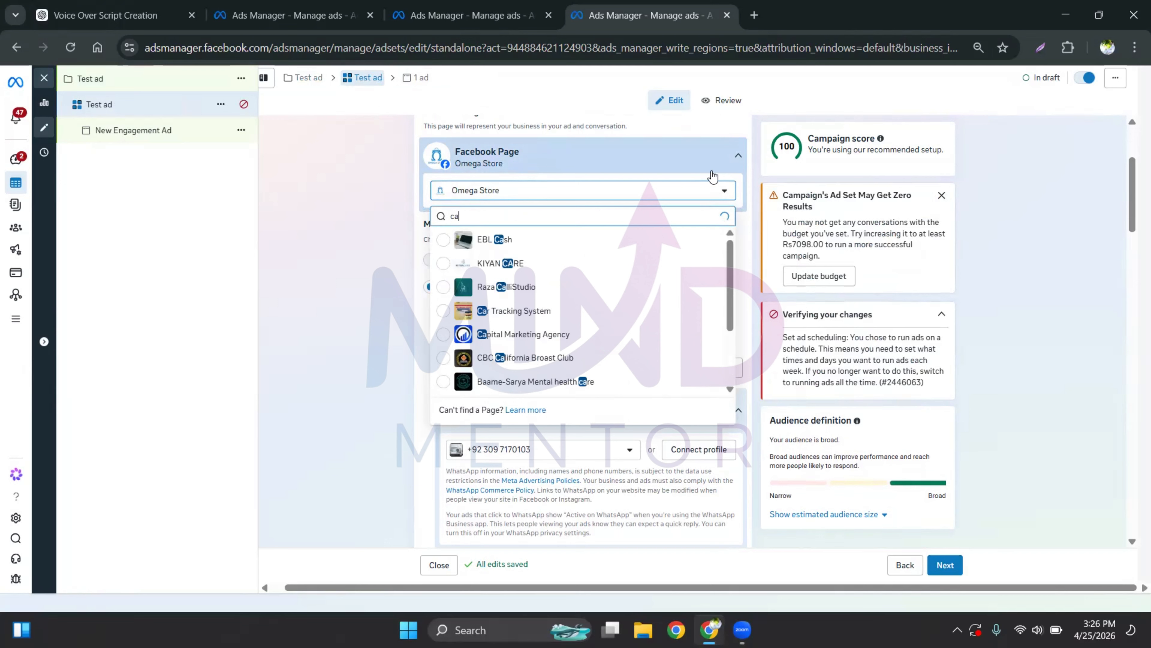
{"action": "left_click", "coordinate": [512, 362]}
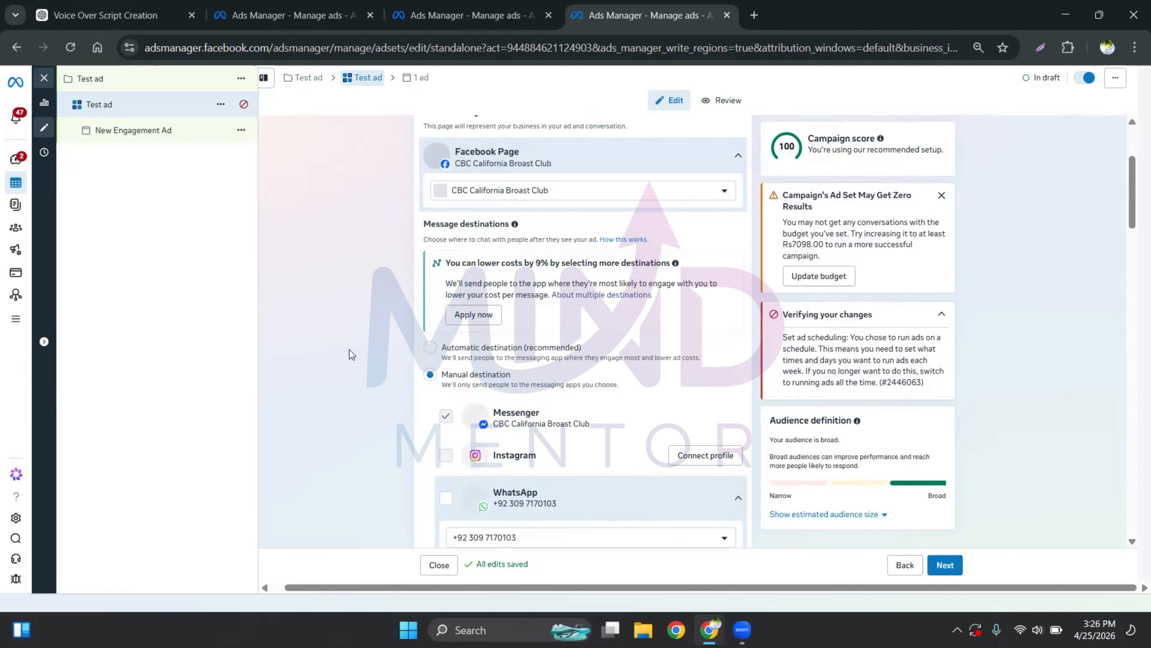
{"action": "scroll", "coordinate": [376, 339], "scroll_direction": "down", "scroll_amount": 1}
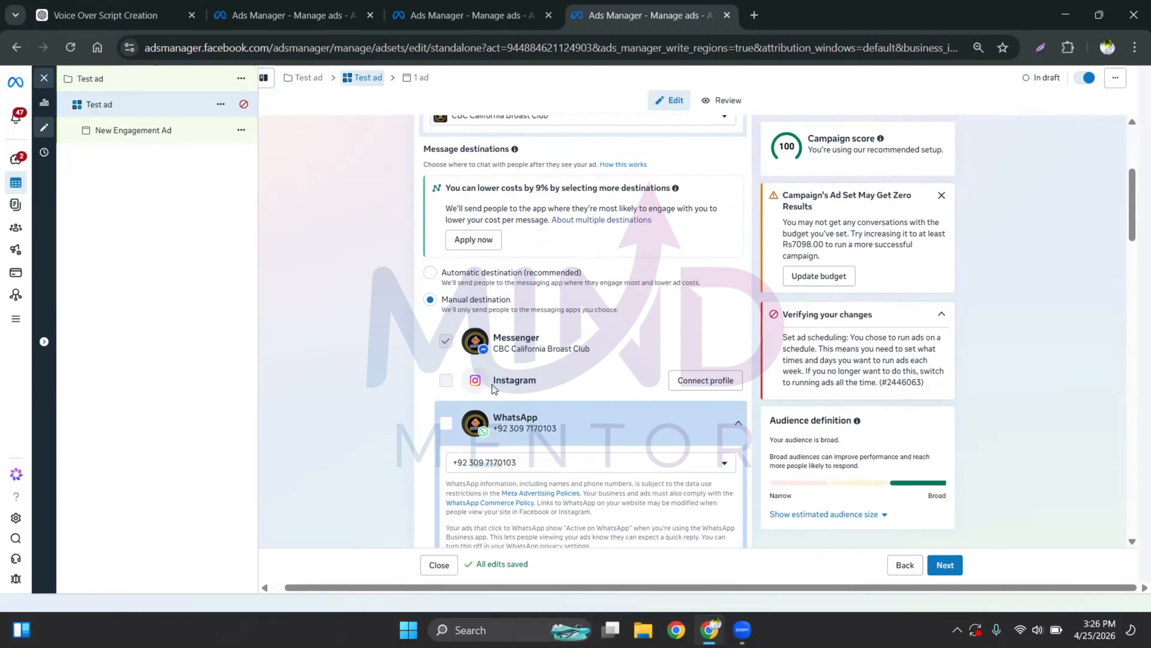
Switch the Facebook Page back to Omega Store and use manual message destinations with Messenger only, leaving WhatsApp deselected
{"action": "scroll", "coordinate": [666, 271], "scroll_direction": "up", "scroll_amount": 1}
{"action": "scroll", "coordinate": [666, 270], "scroll_direction": "up", "scroll_amount": 1}
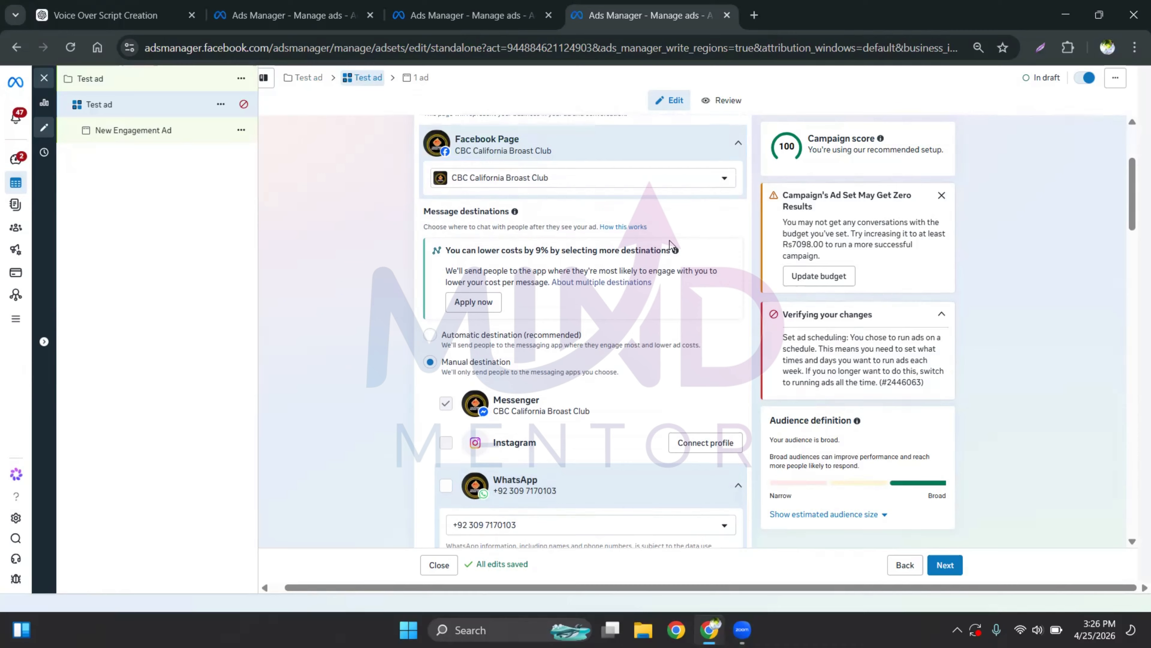
{"action": "left_click", "coordinate": [672, 184]}
{"action": "type", "text": "mega"}
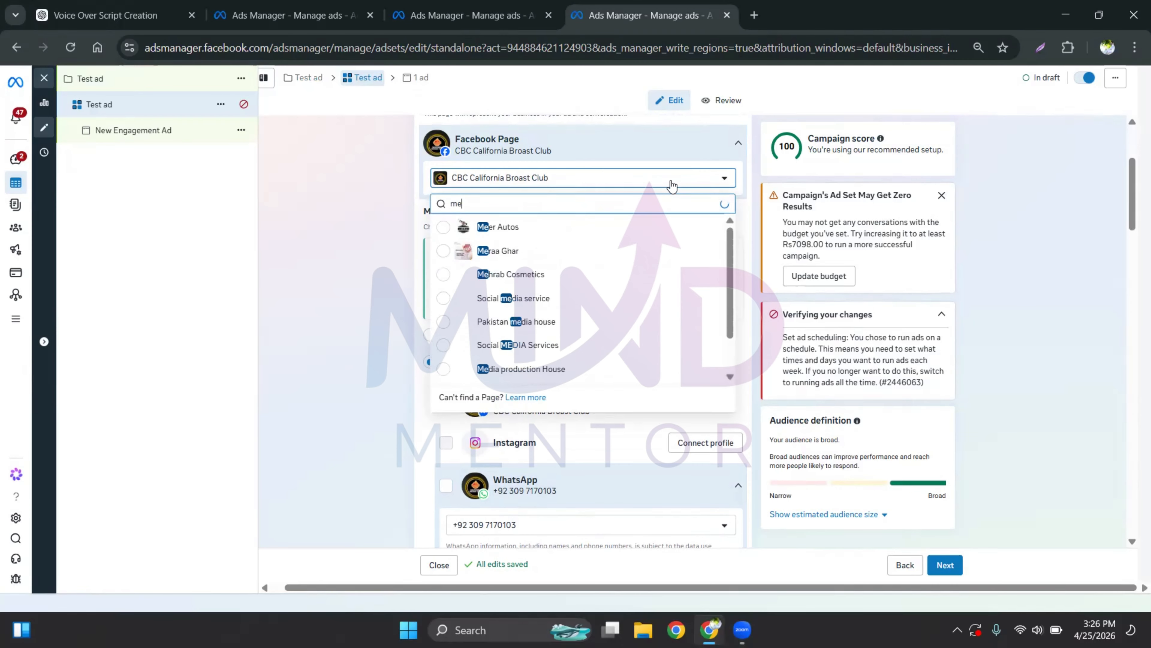
{"action": "key", "text": "BackSpace"}
{"action": "key", "text": "BackSpace"}
{"action": "key", "text": "BackSpace"}
{"action": "key", "text": "BackSpace"}
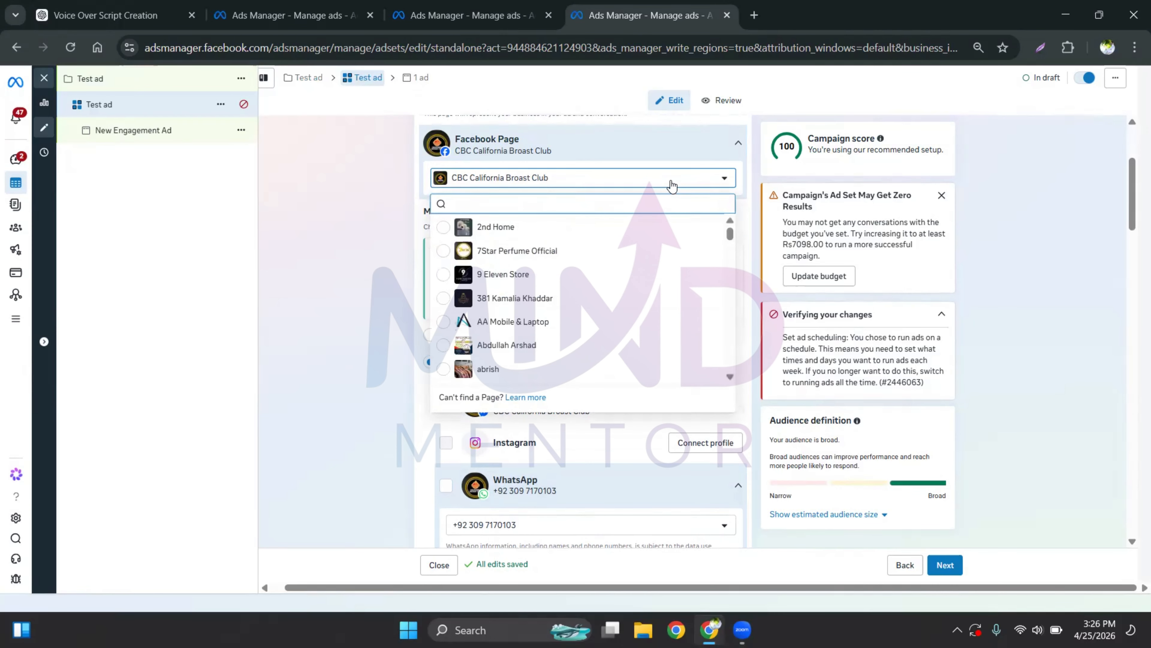
{"action": "type", "text": "ome"}
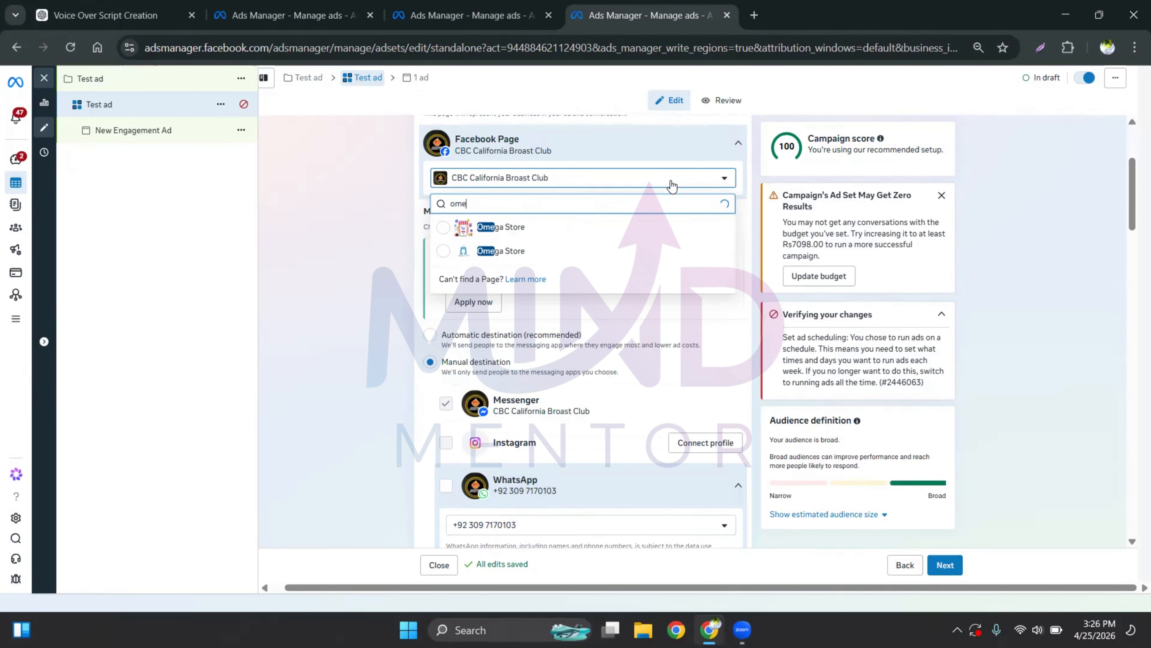
{"action": "left_click", "coordinate": [493, 251]}
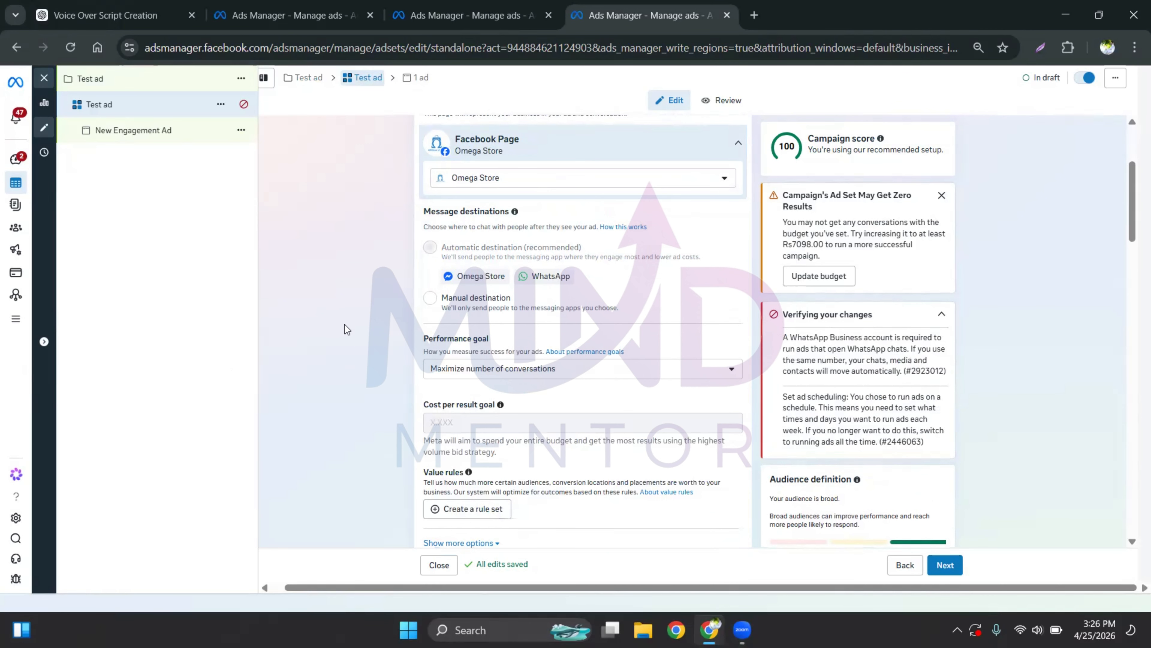
{"action": "left_click", "coordinate": [430, 298]}
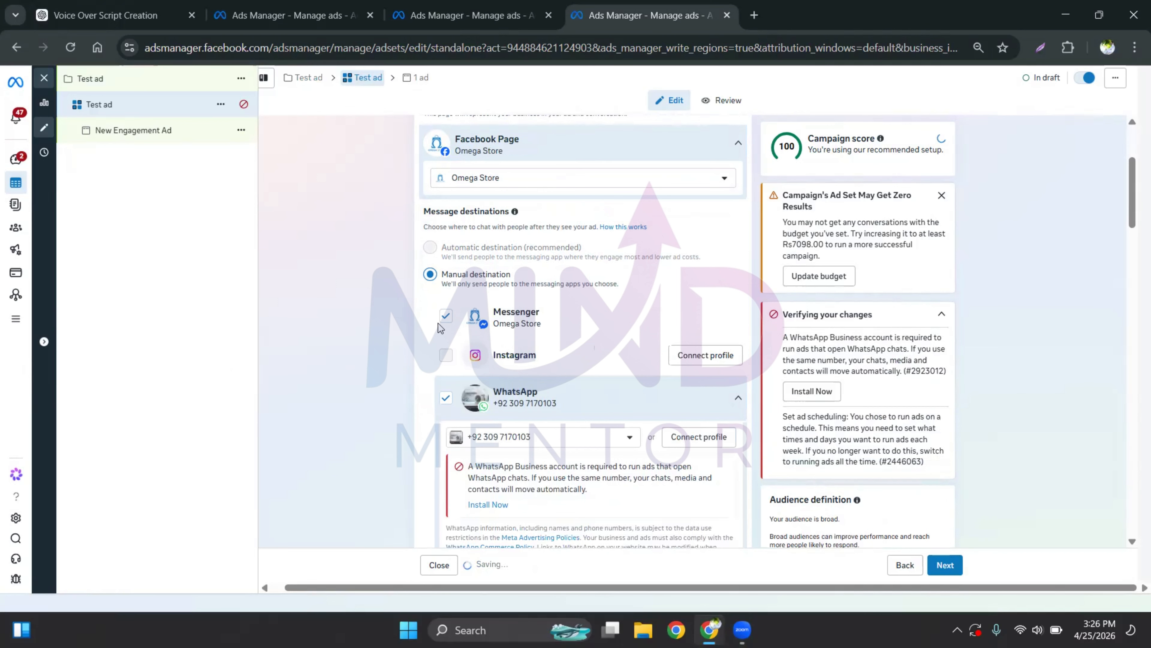
{"action": "left_click", "coordinate": [430, 398]}
Examine the available performance goals and expand the additional conversion options of the ad set
{"action": "scroll", "coordinate": [383, 367], "scroll_direction": "down", "scroll_amount": 5}
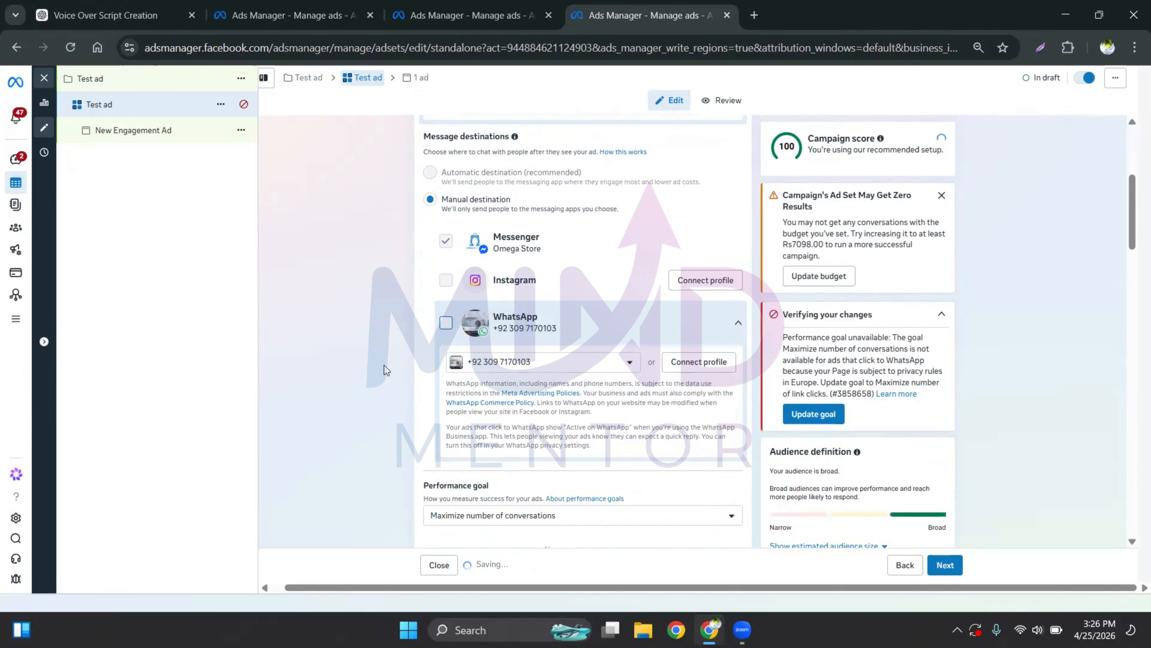
{"action": "left_click_drag", "start_coordinate": [424, 298], "coordinate": [509, 301]}
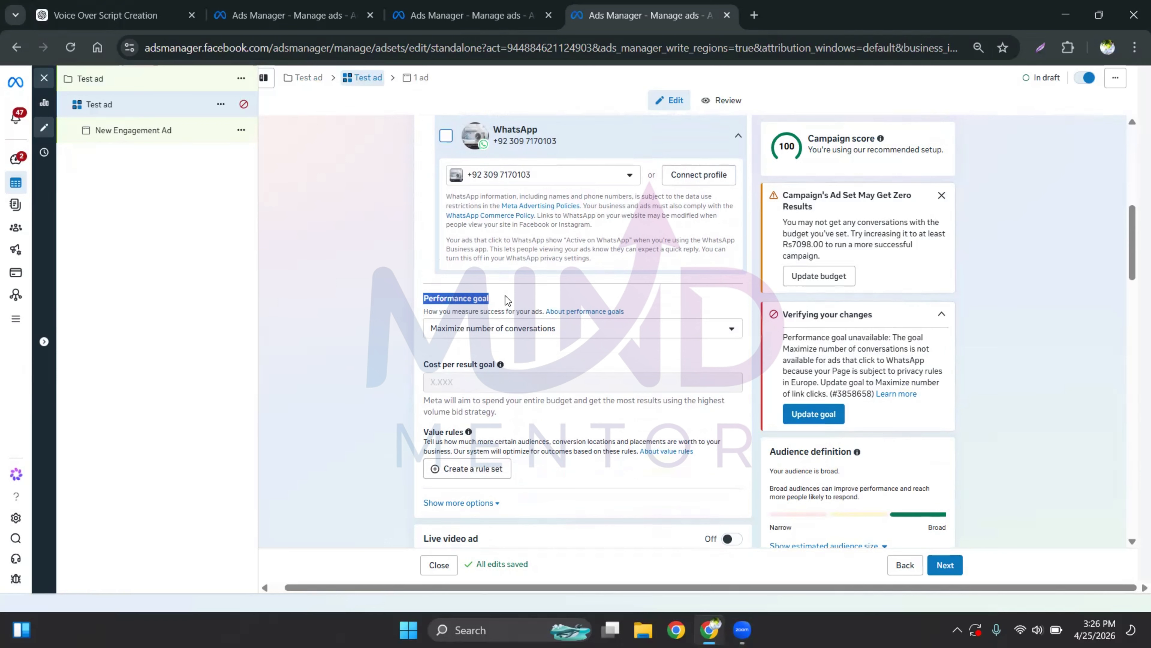
{"action": "left_click", "coordinate": [508, 334]}
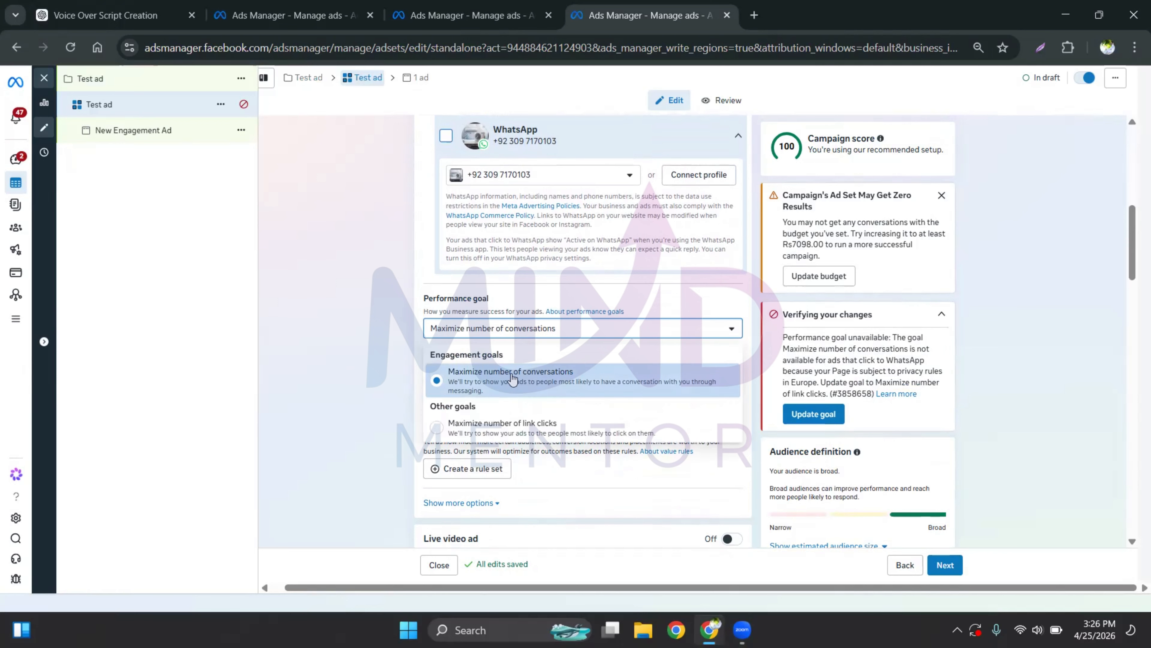
{"action": "left_click", "coordinate": [357, 359]}
{"action": "scroll", "coordinate": [401, 352], "scroll_direction": "down", "scroll_amount": 2}
{"action": "scroll", "coordinate": [403, 349], "scroll_direction": "down", "scroll_amount": 3}
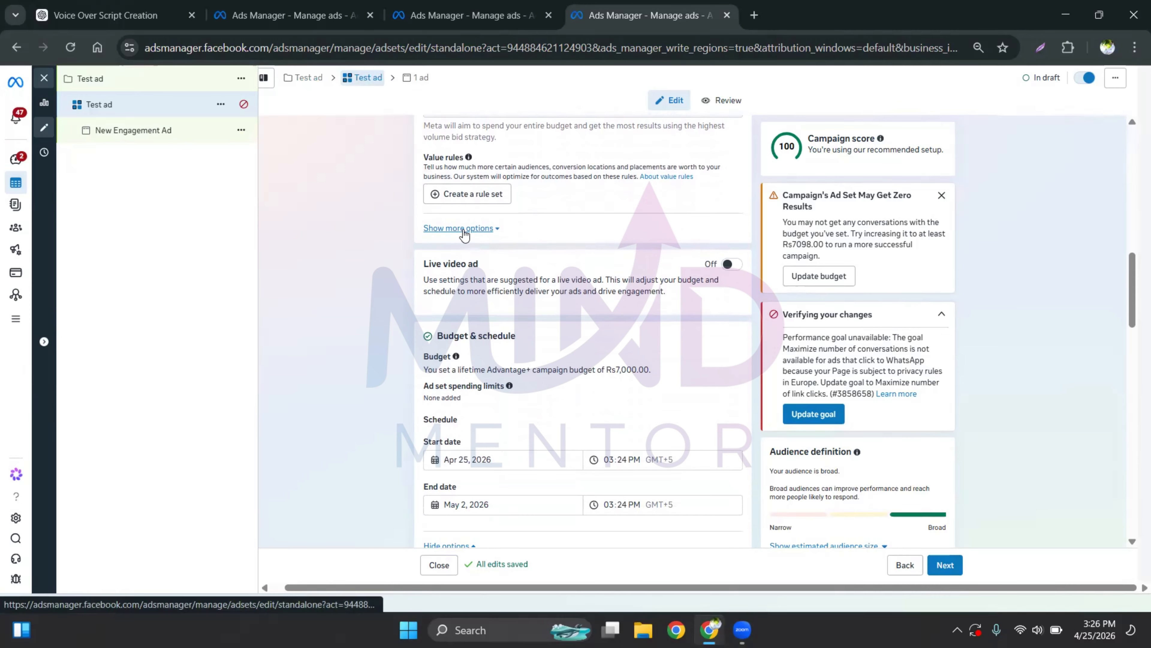
{"action": "left_click", "coordinate": [463, 229]}
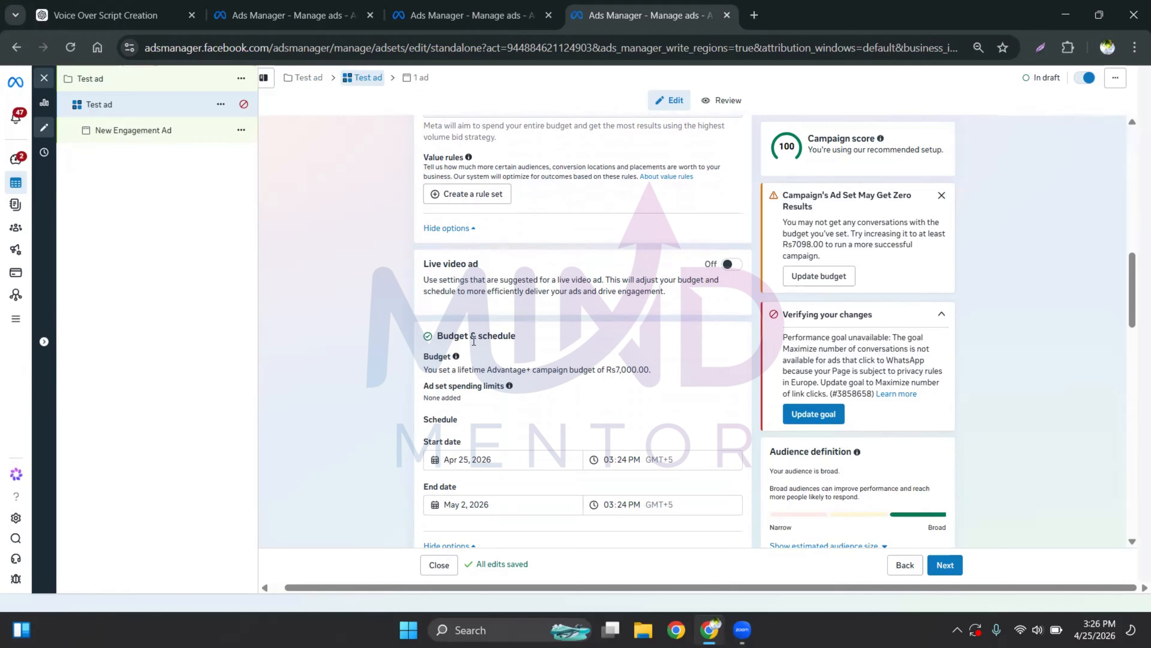
Set the end date in the ad set's budget schedule to April 30, 2026
{"action": "scroll", "coordinate": [476, 333], "scroll_direction": "down", "scroll_amount": 2}
{"action": "scroll", "coordinate": [439, 423], "scroll_direction": "down", "scroll_amount": 1}
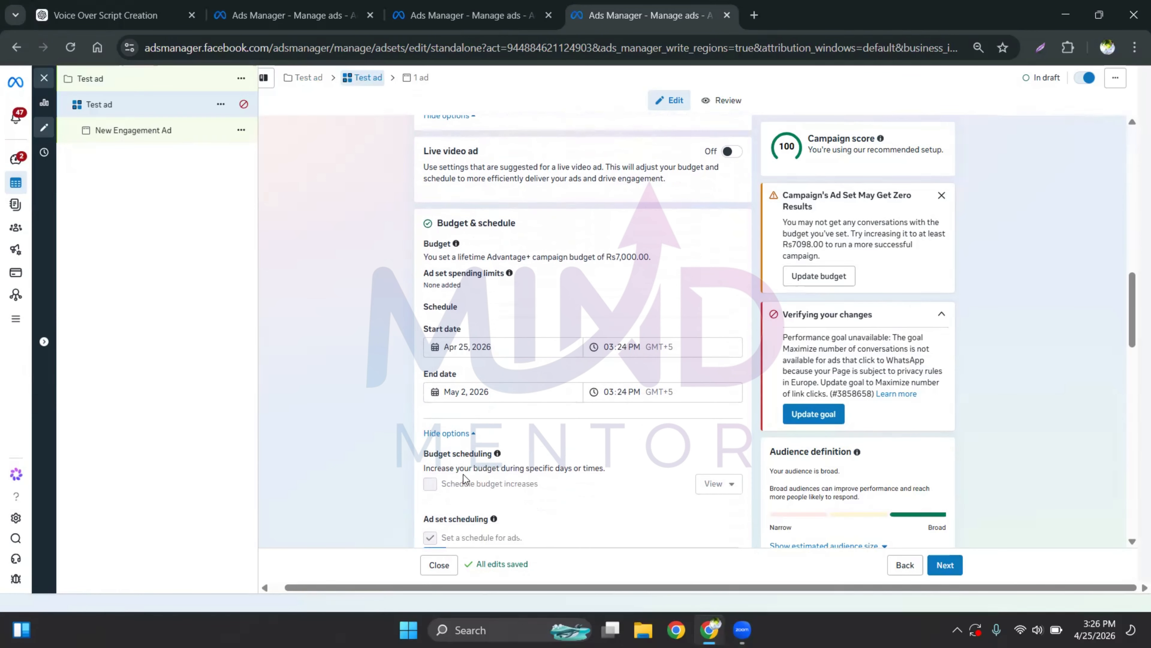
{"action": "scroll", "coordinate": [464, 475], "scroll_direction": "down", "scroll_amount": 2}
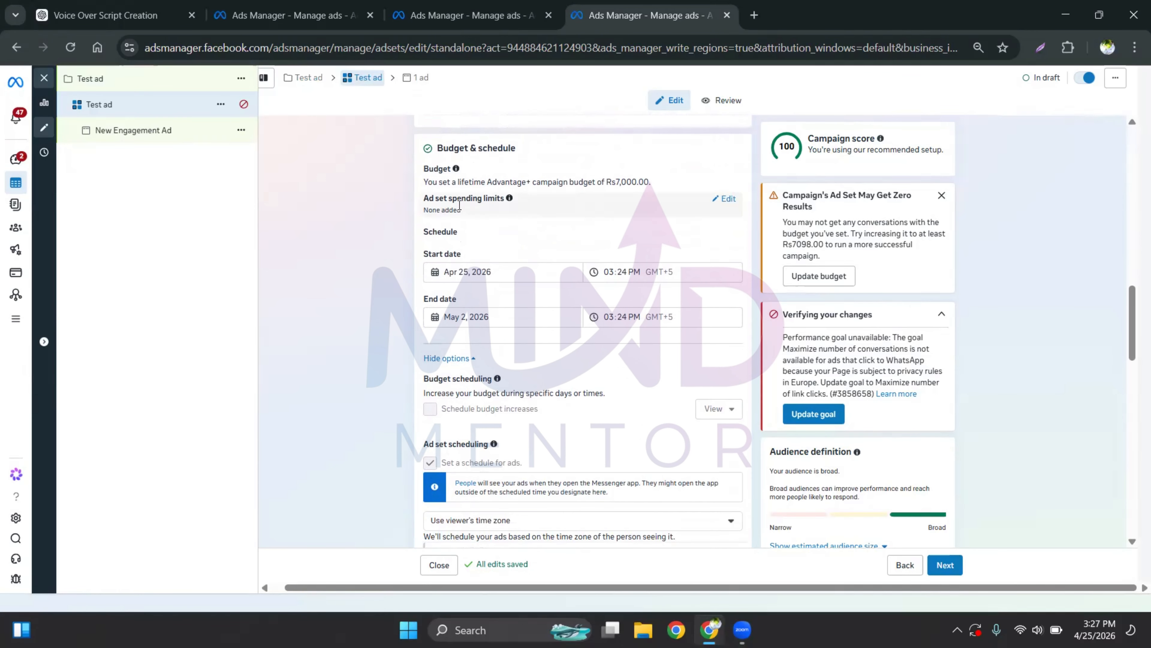
{"action": "scroll", "coordinate": [486, 307], "scroll_direction": "down", "scroll_amount": 1}
{"action": "left_click", "coordinate": [522, 303]}
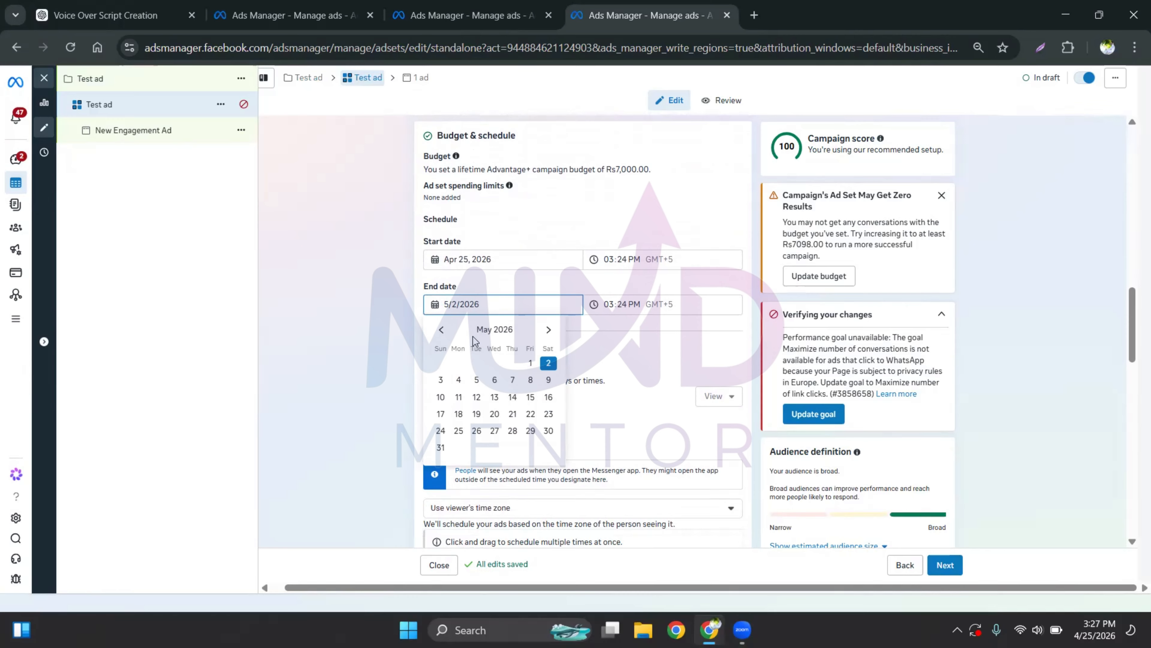
{"action": "left_click", "coordinate": [441, 329]}
{"action": "left_click", "coordinate": [513, 431]}
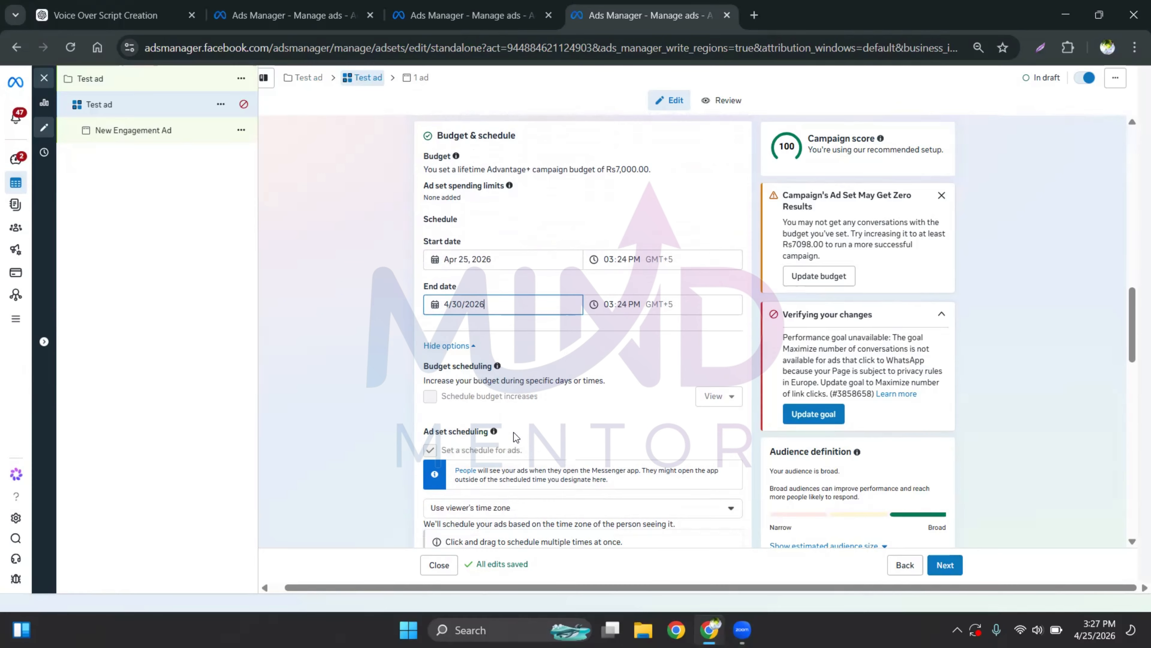
{"action": "left_click", "coordinate": [608, 283]}
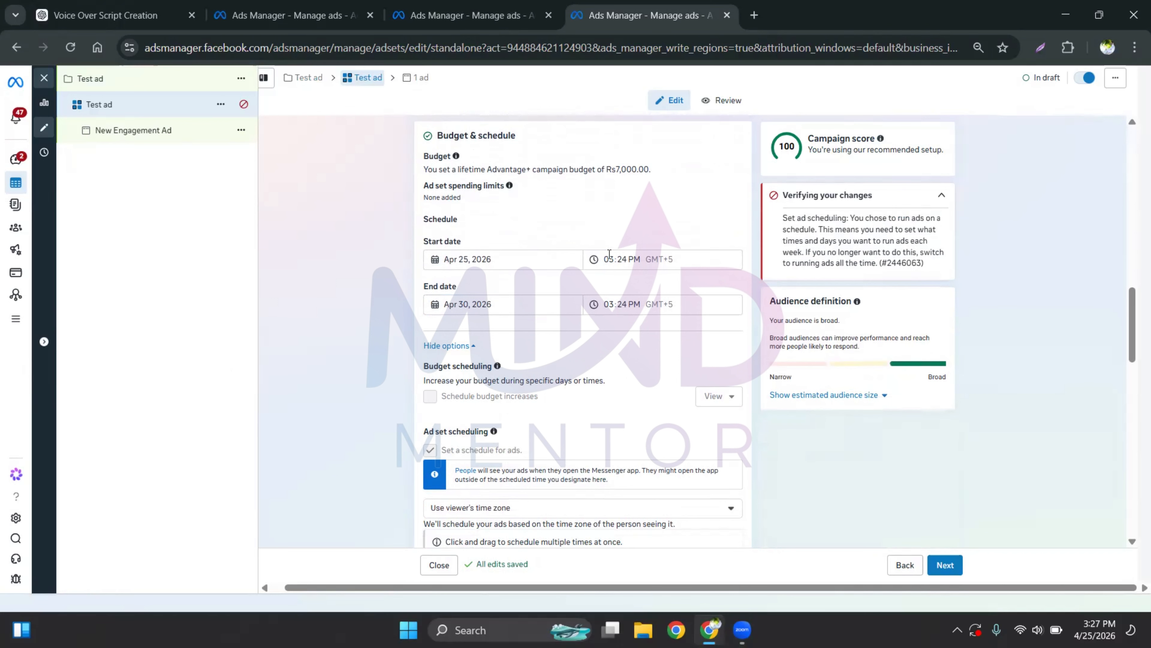
Schedule the ads to run every day from 9am to 10pm in the ad set scheduling grid
{"action": "scroll", "coordinate": [561, 371], "scroll_direction": "down", "scroll_amount": 5}
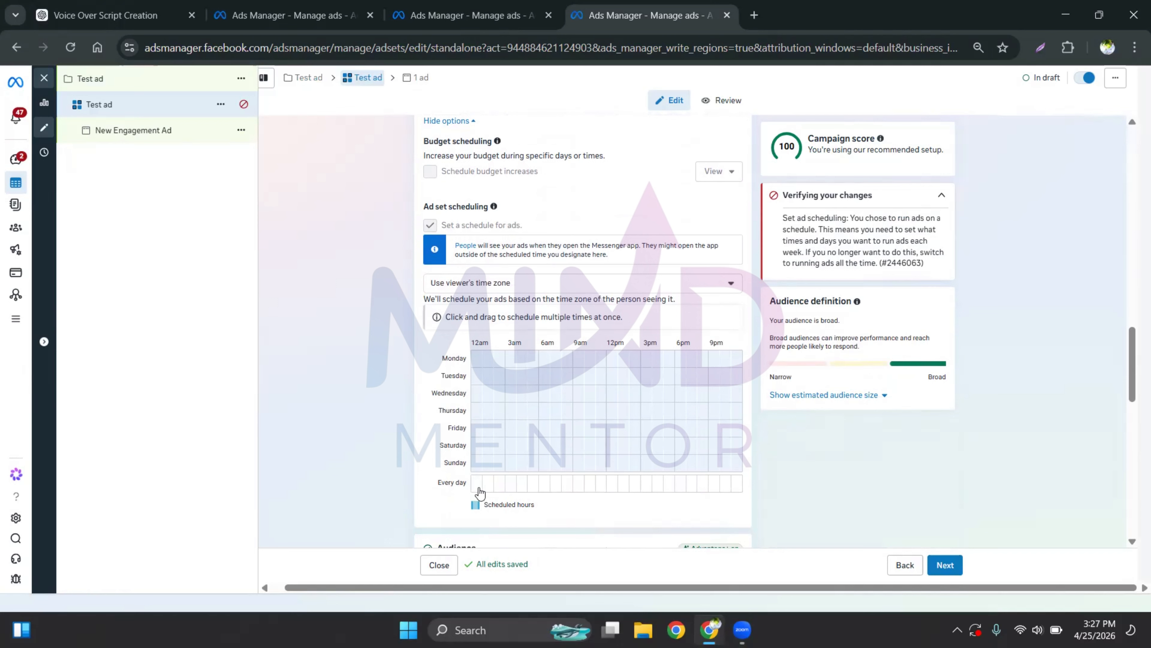
{"action": "left_click_drag", "start_coordinate": [479, 492], "coordinate": [646, 482]}
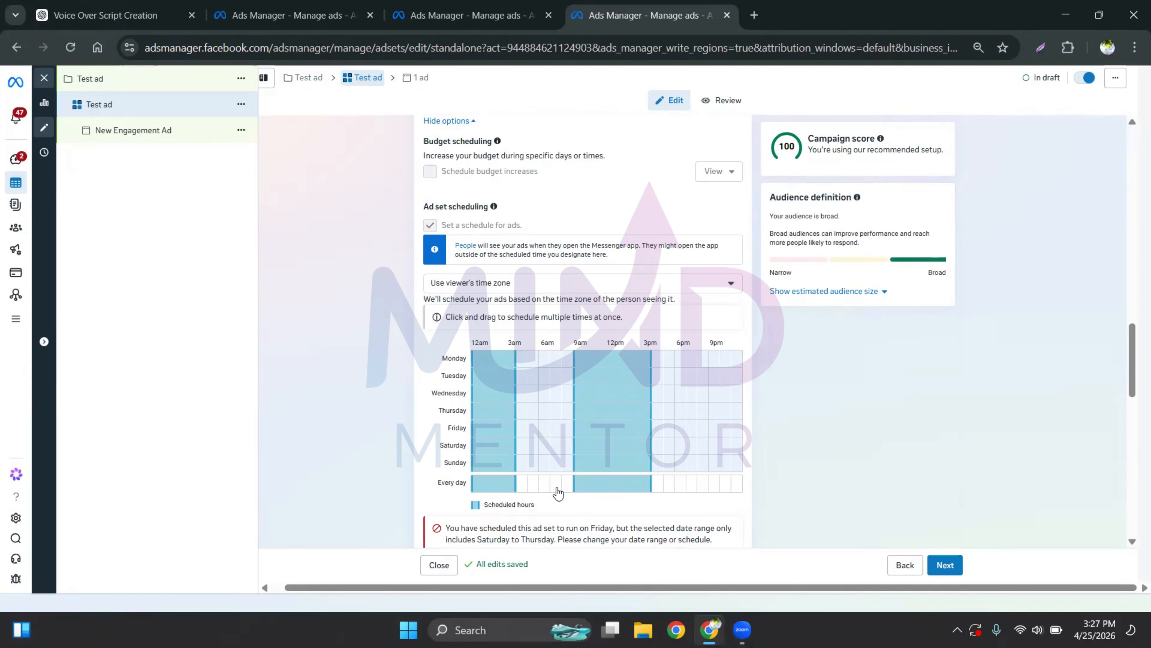
{"action": "left_click_drag", "start_coordinate": [517, 490], "coordinate": [476, 487]}
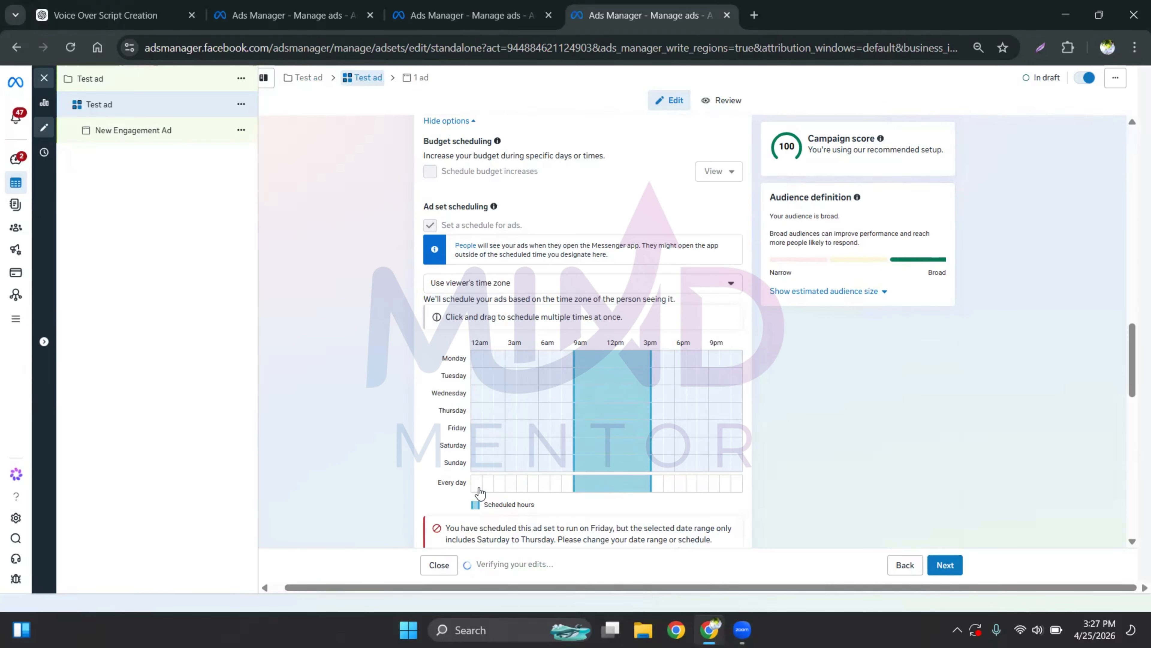
{"action": "left_click", "coordinate": [656, 490]}
{"action": "left_click_drag", "start_coordinate": [656, 492], "coordinate": [710, 489]}
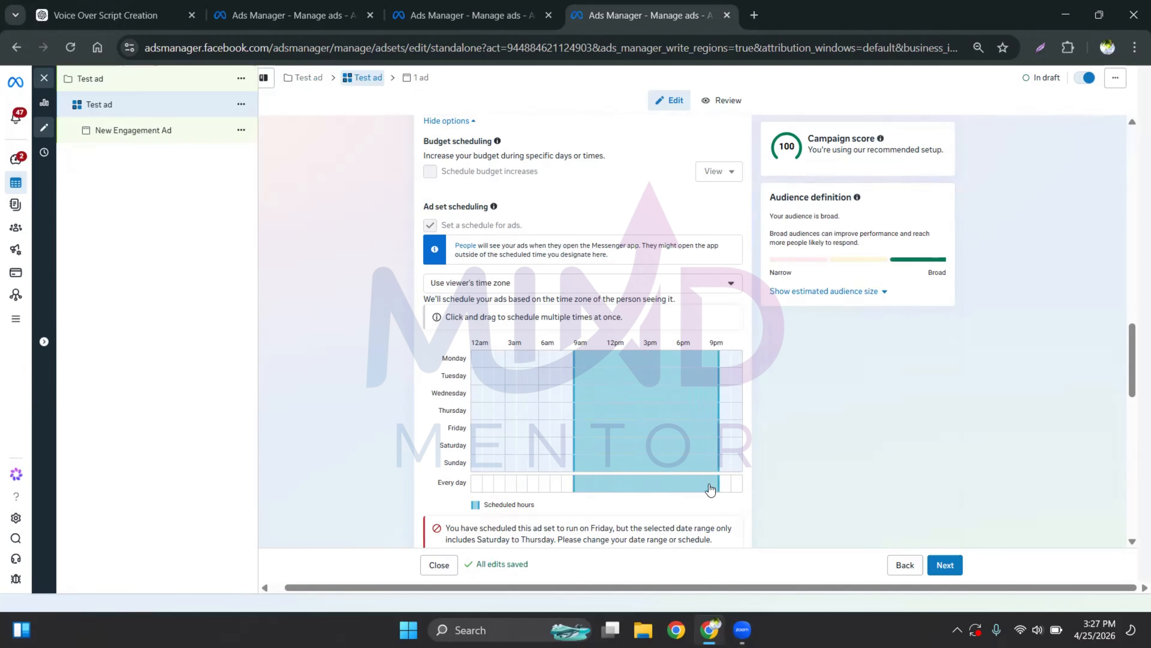
Extend the ad set schedule to cover all 24 hours of every day in the scheduling grid
{"action": "left_click", "coordinate": [723, 362]}
{"action": "left_click_drag", "start_coordinate": [474, 482], "coordinate": [570, 483]}
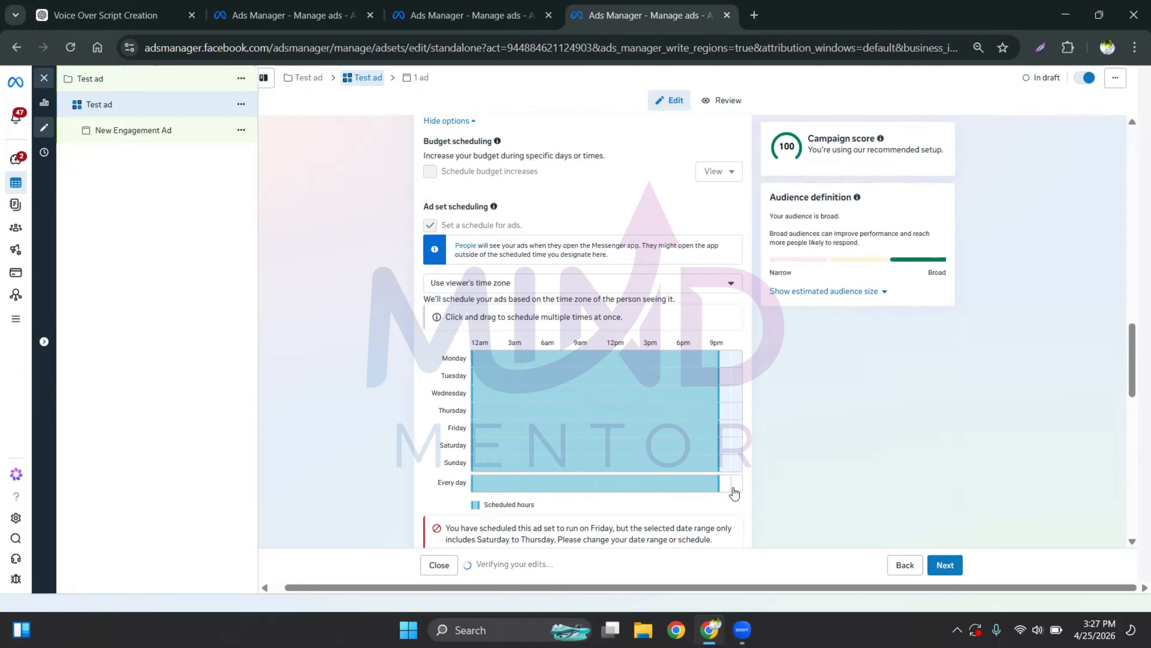
{"action": "left_click_drag", "start_coordinate": [736, 486], "coordinate": [723, 484]}
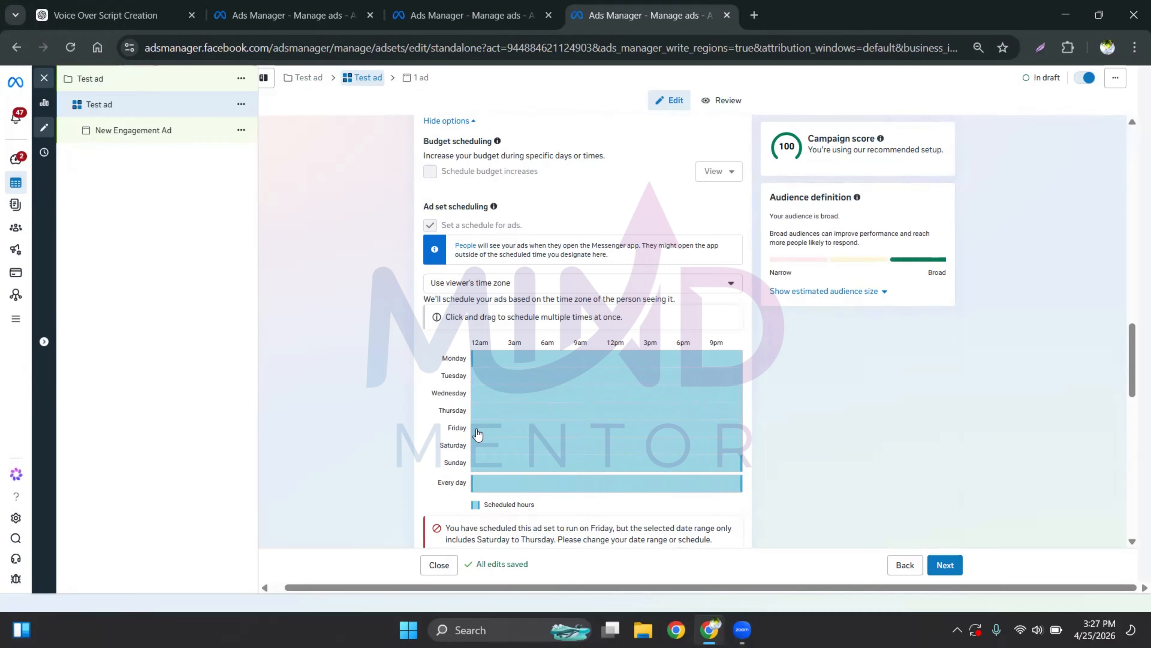
Try excluding Friday, Friday's 11am to 4pm hours and the daily midnight hour from the schedule, restoring full coverage each time
{"action": "left_click_drag", "start_coordinate": [477, 432], "coordinate": [736, 430]}
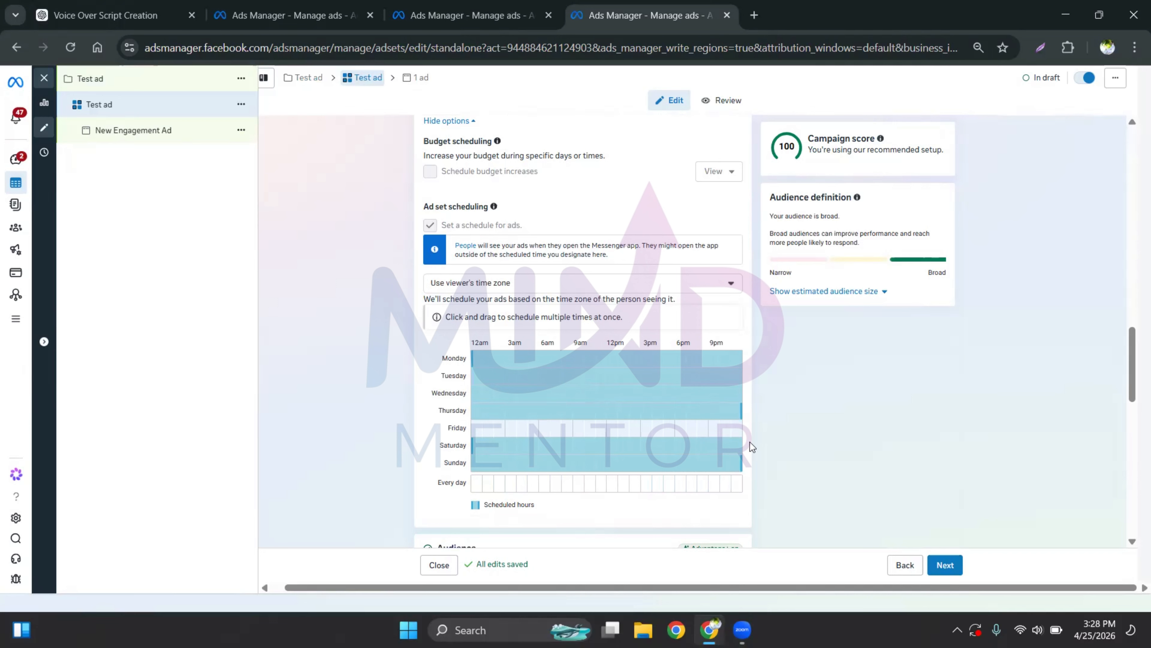
{"action": "left_click_drag", "start_coordinate": [480, 434], "coordinate": [726, 426]}
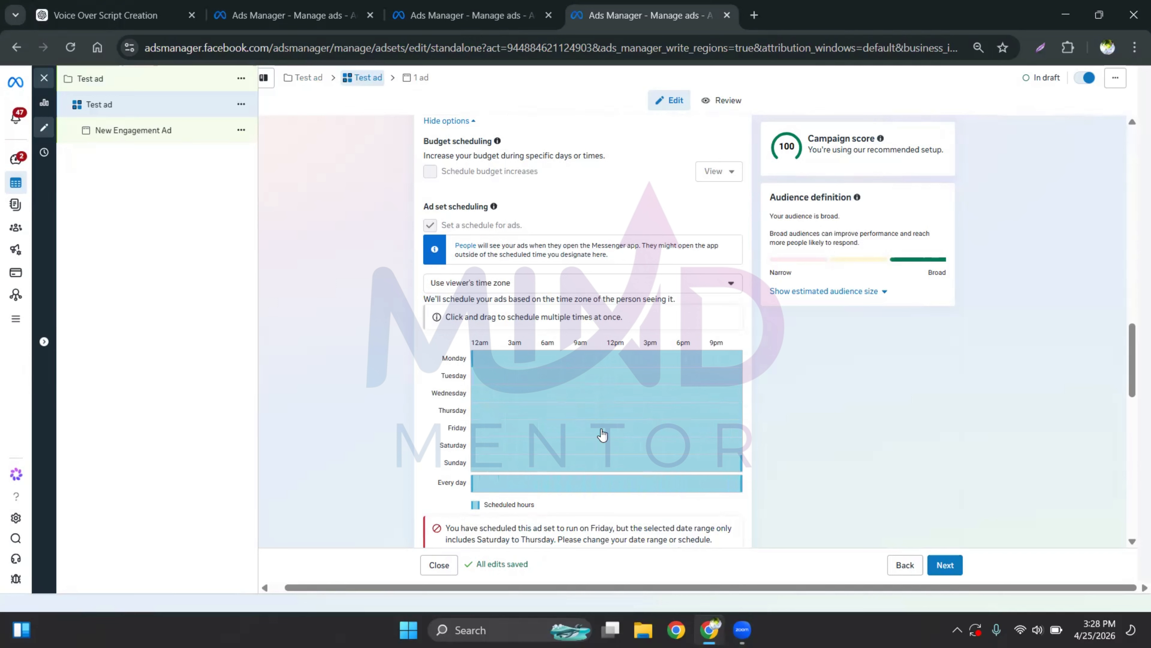
{"action": "left_click_drag", "start_coordinate": [602, 435], "coordinate": [646, 435]}
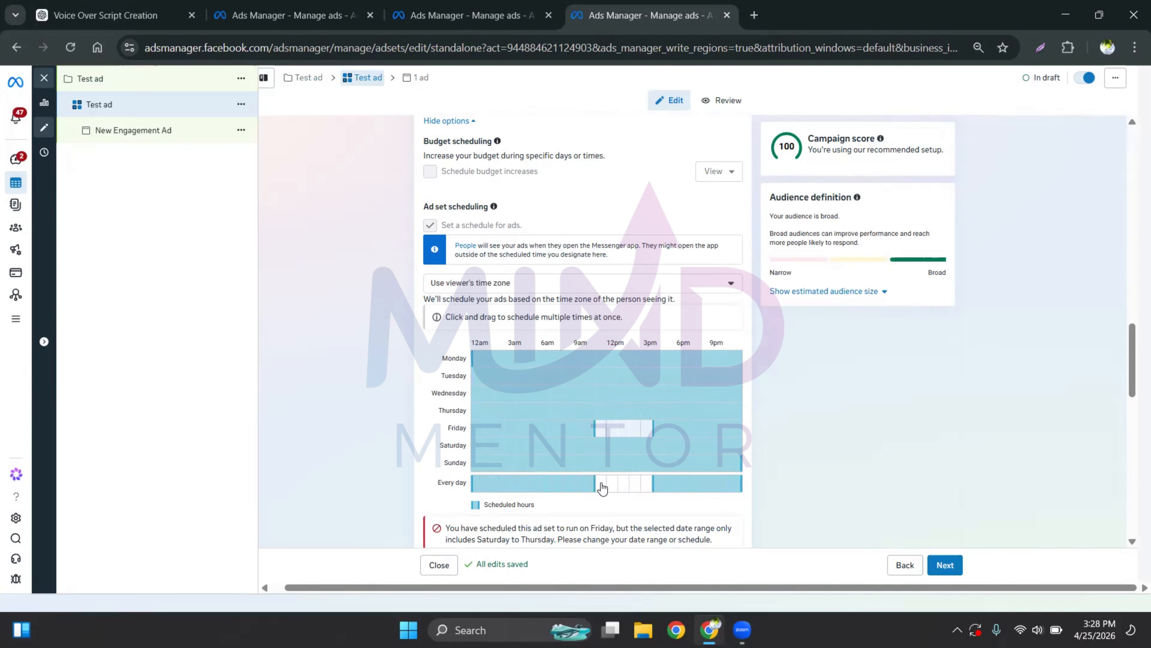
{"action": "left_click_drag", "start_coordinate": [602, 488], "coordinate": [651, 486]}
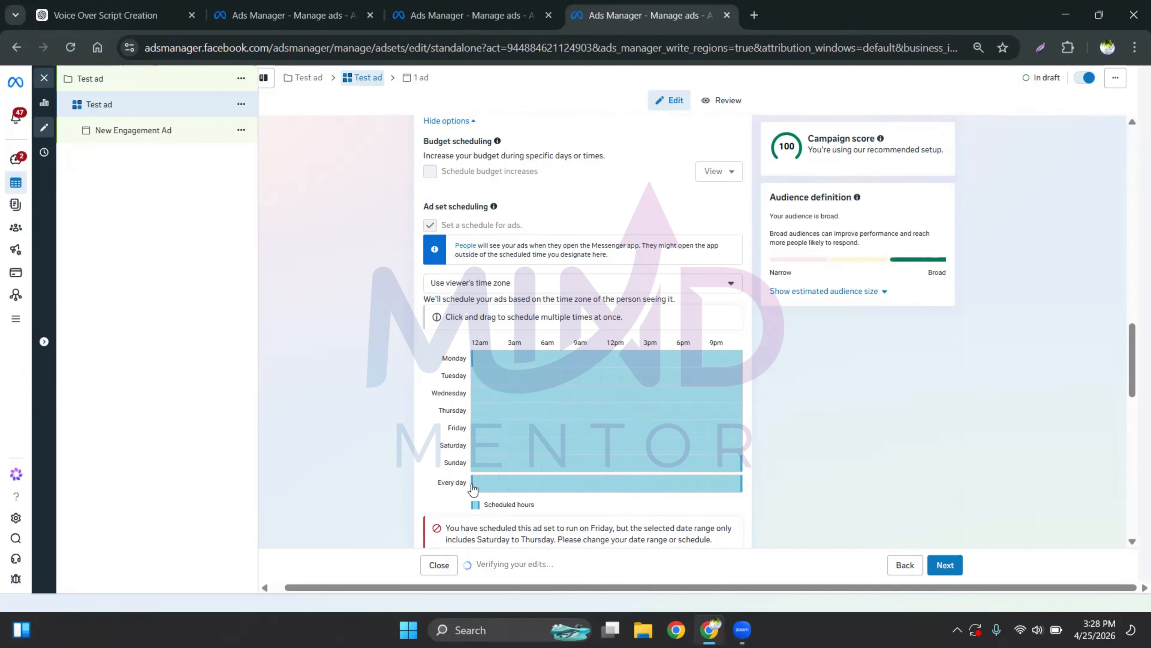
{"action": "mouse_move", "coordinate": [473, 489]}
{"action": "left_mouse_down"}
{"action": "mouse_move", "coordinate": [531, 483]}
{"action": "mouse_move", "coordinate": [479, 484]}
{"action": "left_mouse_up"}
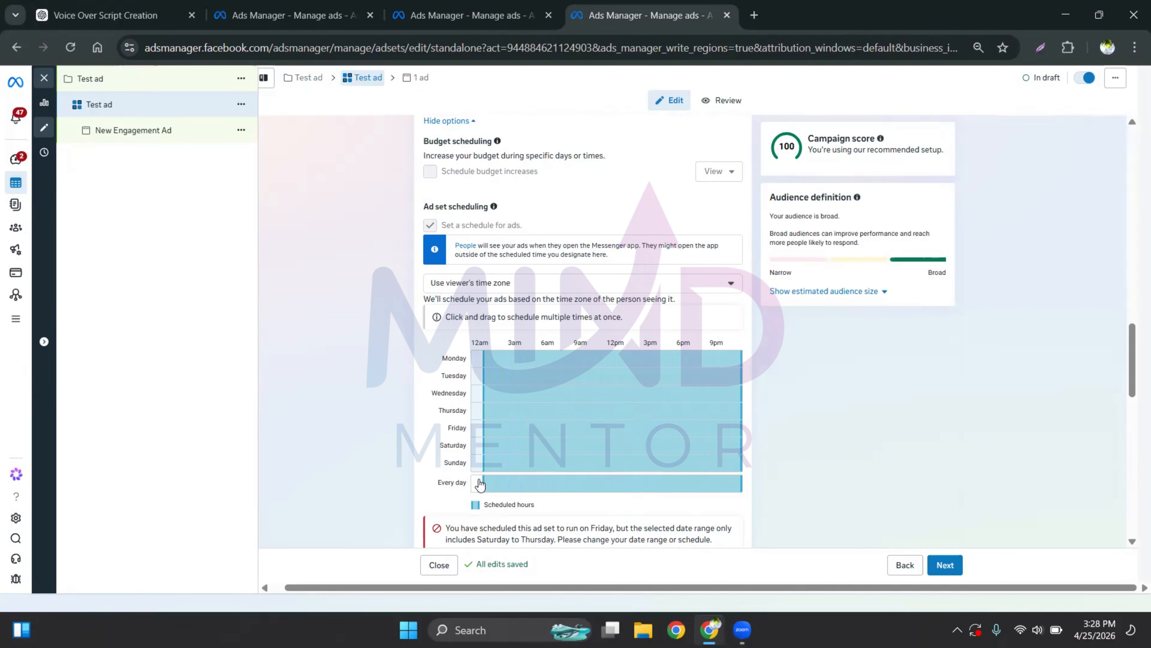
{"action": "left_click", "coordinate": [474, 484]}
Search the saved audiences for 2026 and apply the "Watch 2026" audience to the ad set
{"action": "scroll", "coordinate": [512, 391], "scroll_direction": "down", "scroll_amount": 8}
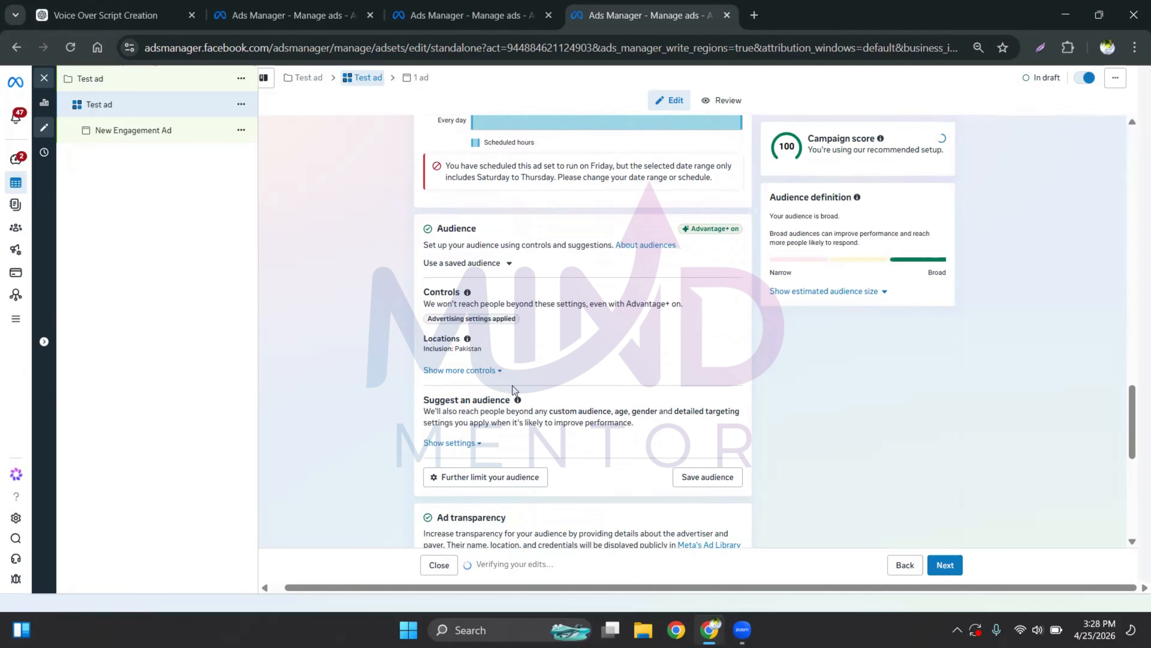
{"action": "left_click", "coordinate": [493, 264]}
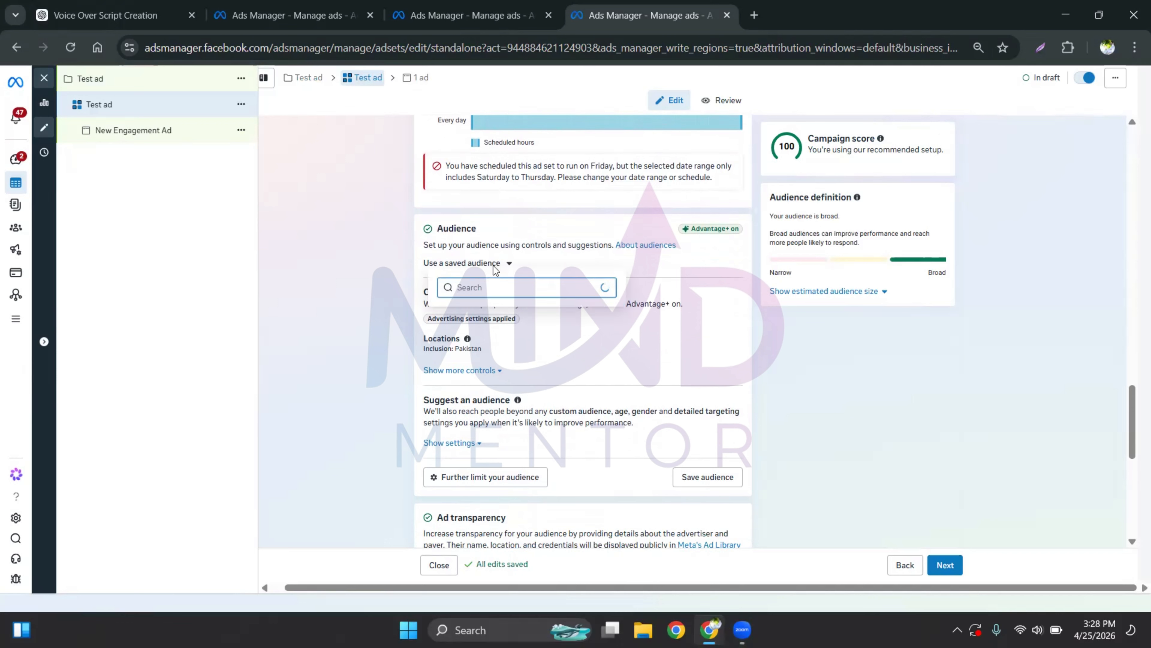
{"action": "type", "text": "2026"}
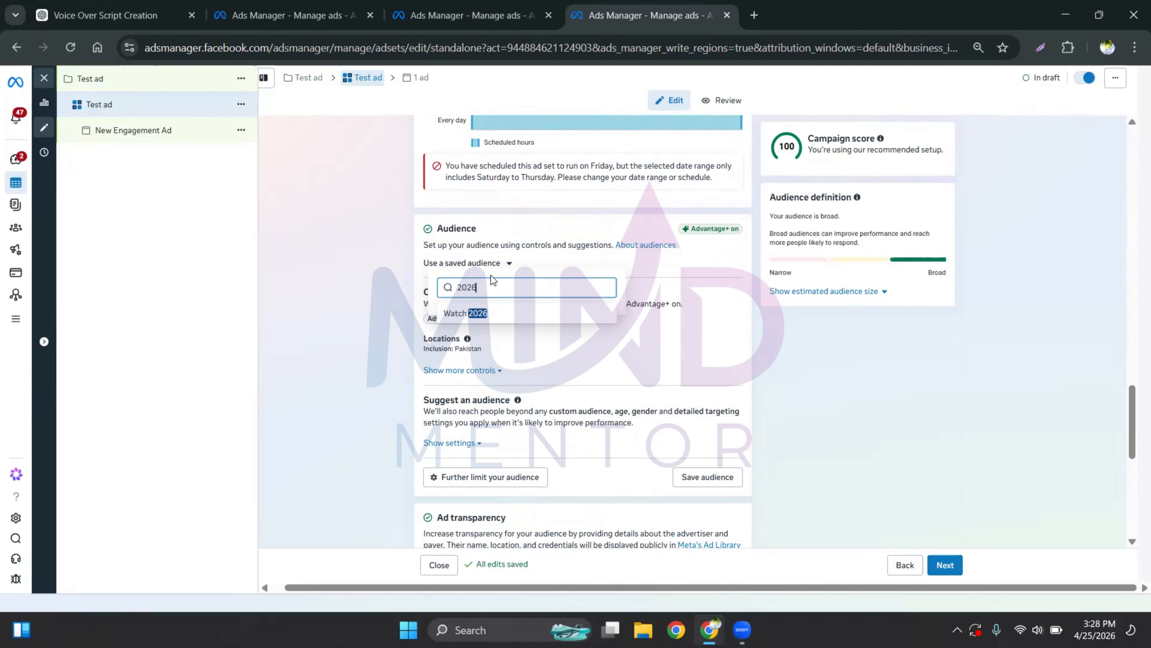
{"action": "left_click", "coordinate": [478, 313]}
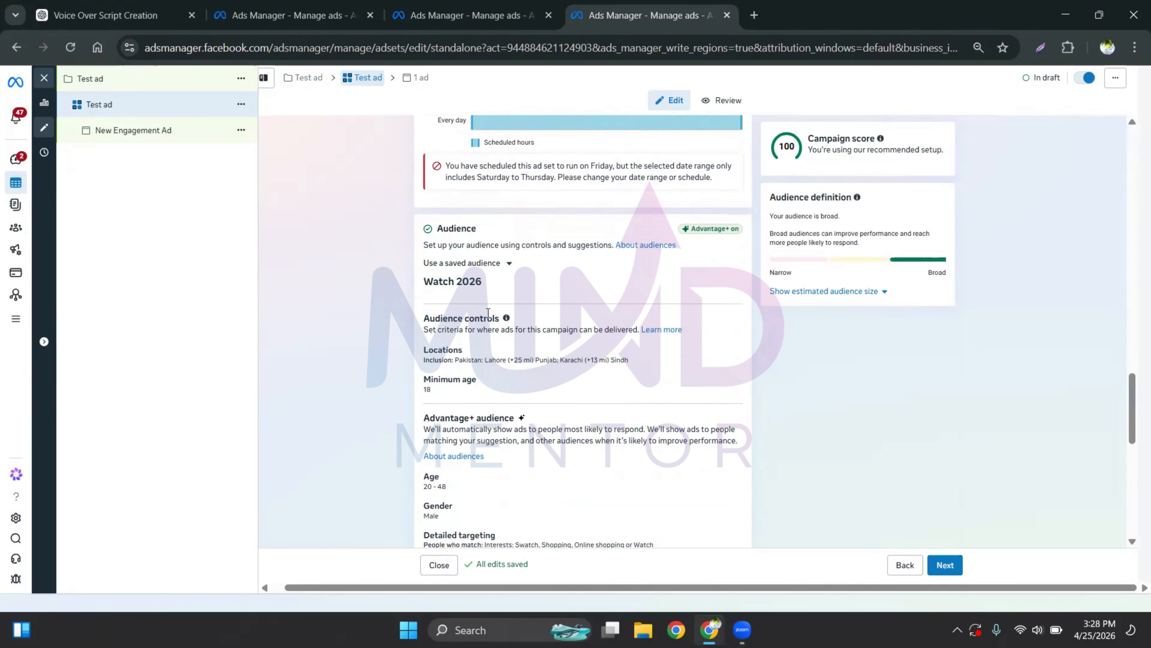
Open the new engagement ad, rename it "Test ad" and turn on its ad preview
{"action": "scroll", "coordinate": [488, 313], "scroll_direction": "up", "scroll_amount": 20}
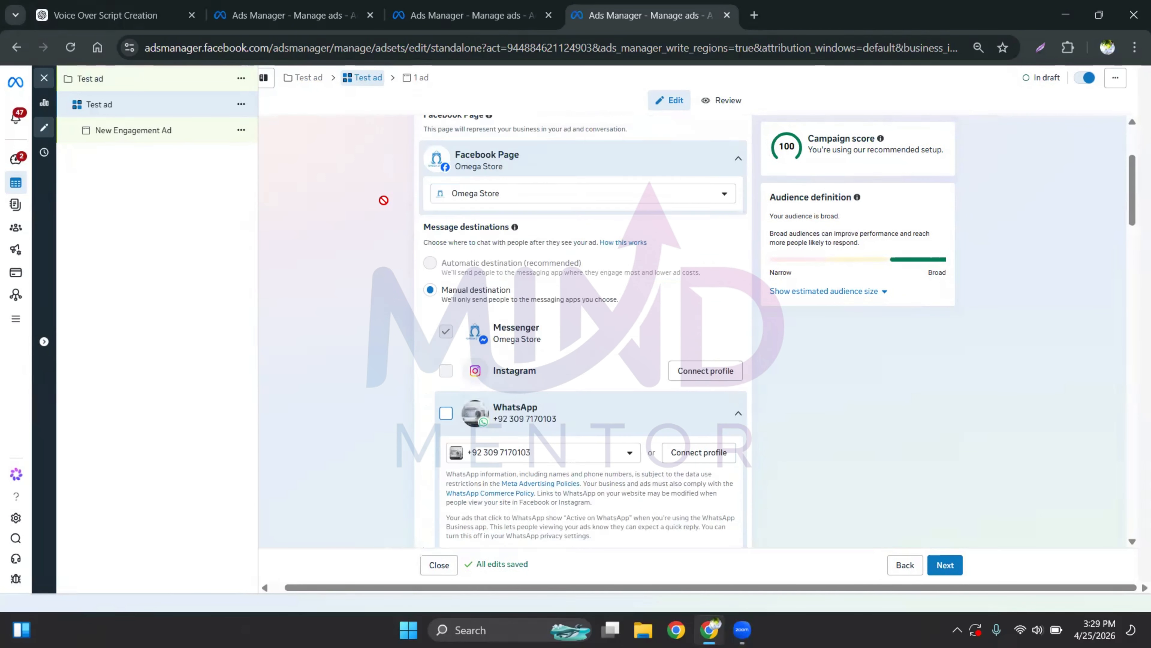
{"action": "left_click", "coordinate": [416, 78]}
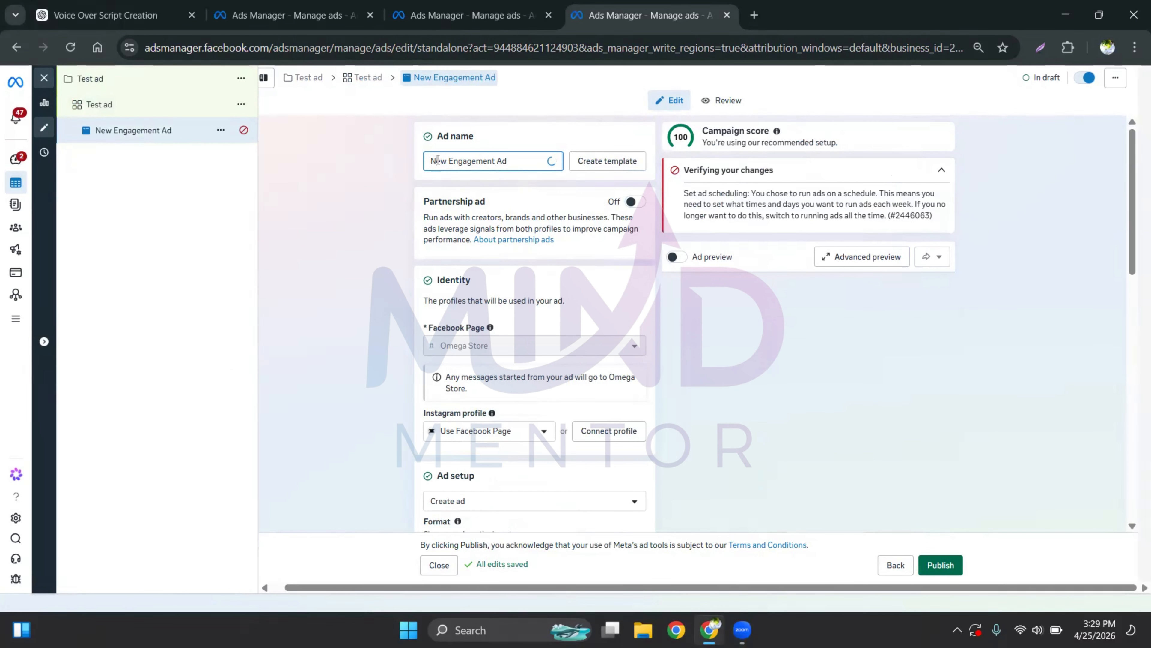
{"action": "triple_click", "coordinate": [438, 160]}
{"action": "type", "text": "Test ad"}
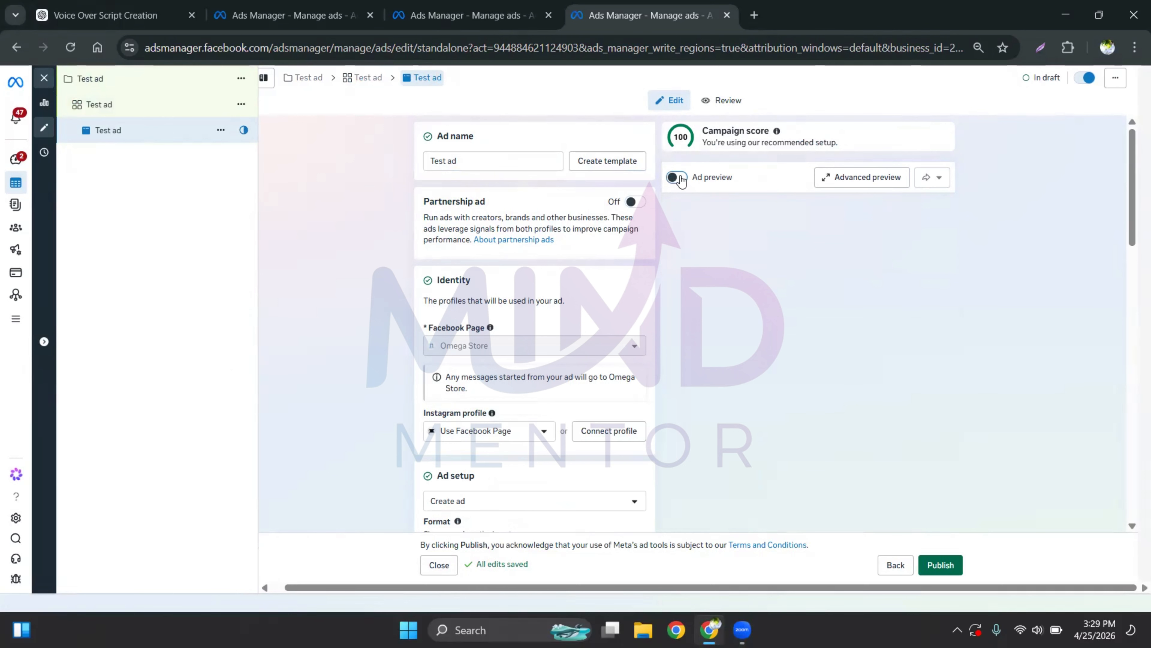
{"action": "left_click", "coordinate": [678, 177]}
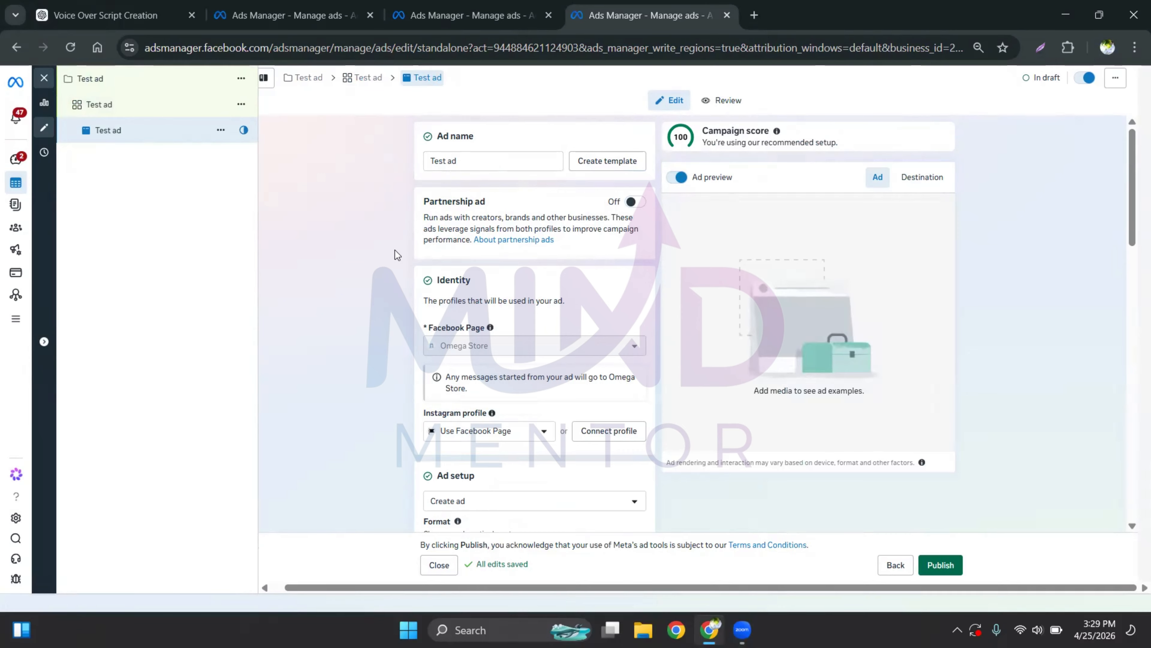
Set the ad to use existing posts and select the "Timeless design. Unmatched precision" Facebook post from April 25, 2026
{"action": "scroll", "coordinate": [397, 254], "scroll_direction": "down", "scroll_amount": 4}
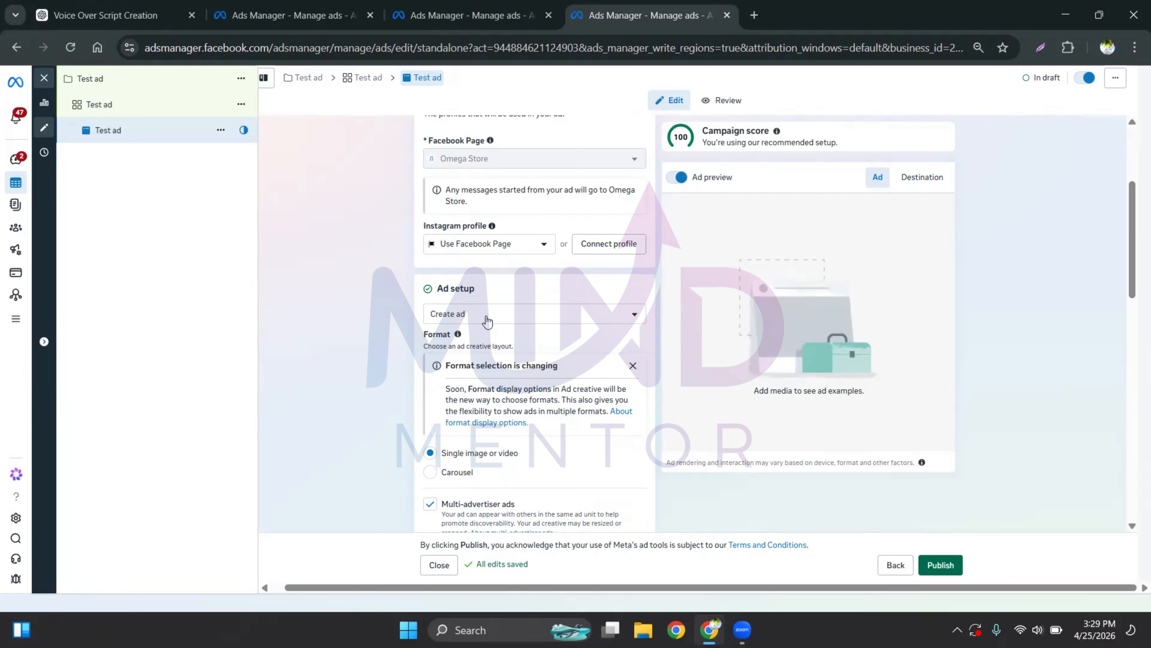
{"action": "left_click_drag", "start_coordinate": [487, 321], "coordinate": [431, 317]}
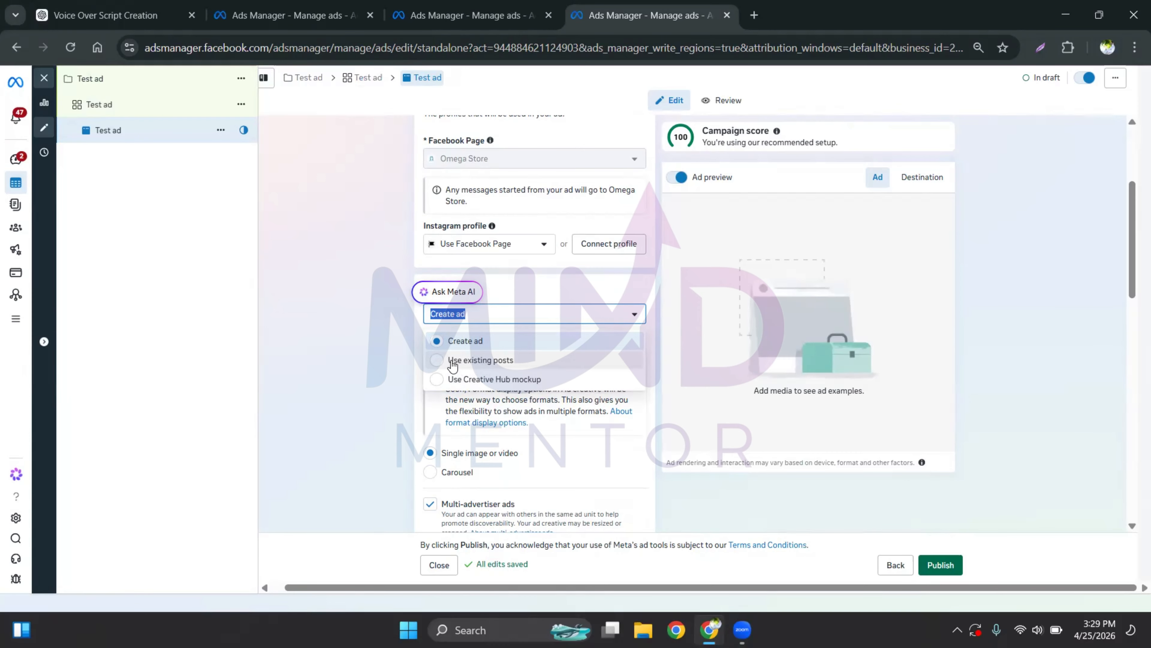
{"action": "left_click", "coordinate": [452, 361]}
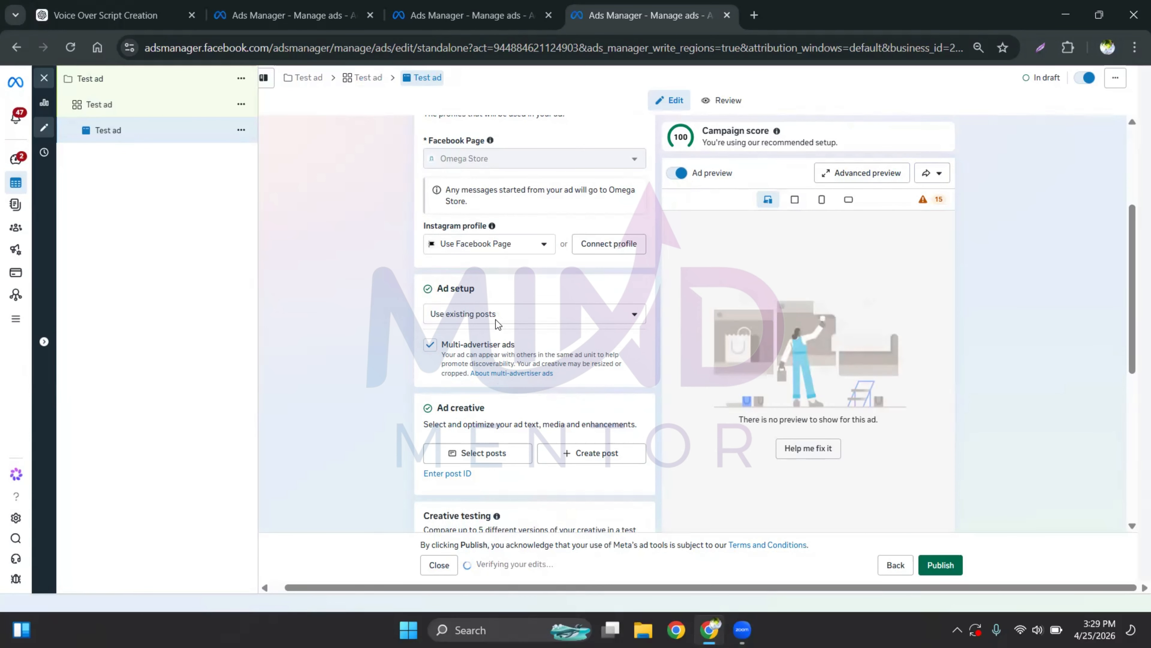
{"action": "scroll", "coordinate": [496, 319], "scroll_direction": "down", "scroll_amount": 2}
{"action": "left_click", "coordinate": [481, 365]}
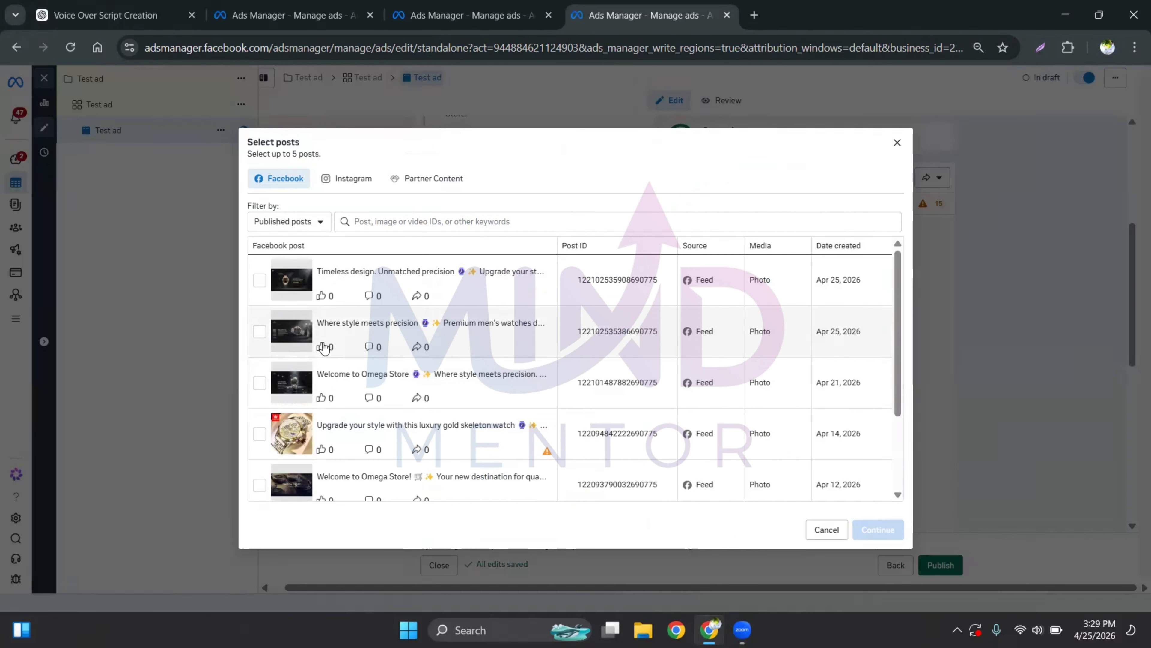
{"action": "left_click", "coordinate": [347, 291]}
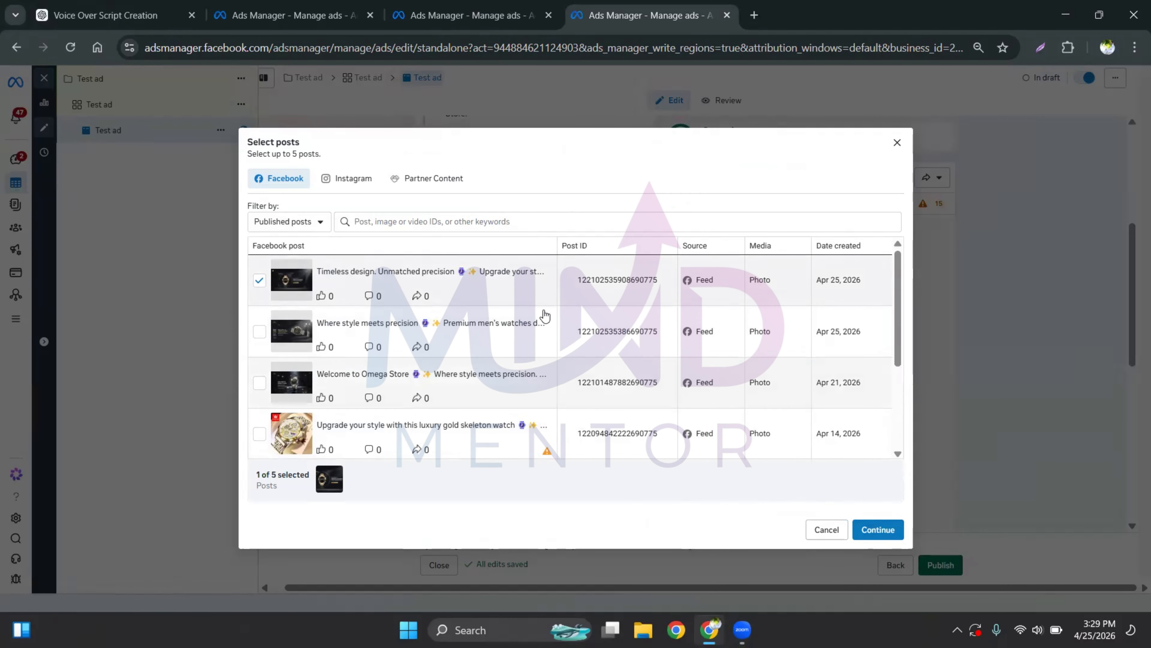
{"action": "left_click", "coordinate": [878, 529]}
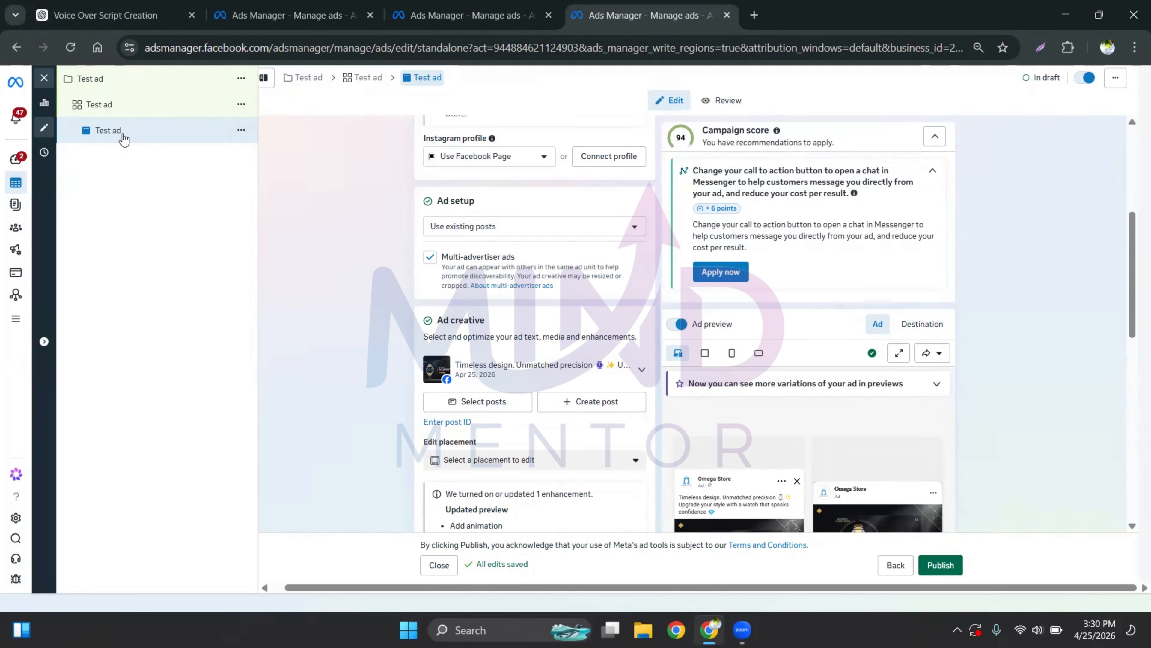
Quick duplicate the ad within its ad set and replace the copy's post with "Where style meets precision"
{"action": "left_click", "coordinate": [241, 131]}
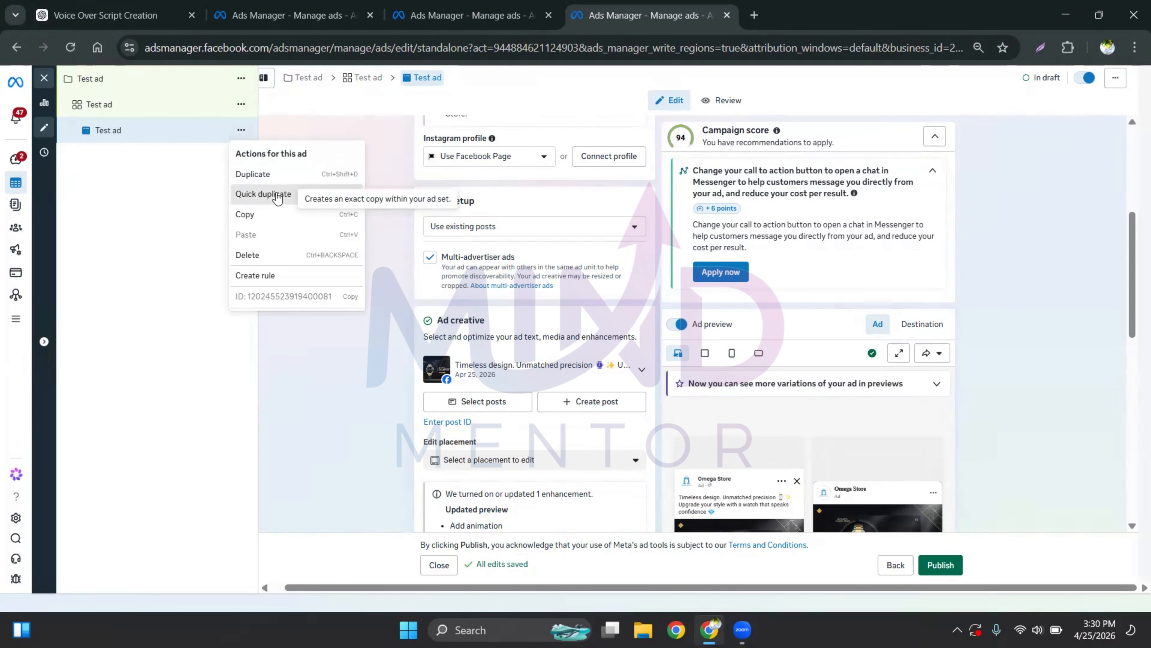
{"action": "left_click", "coordinate": [264, 195]}
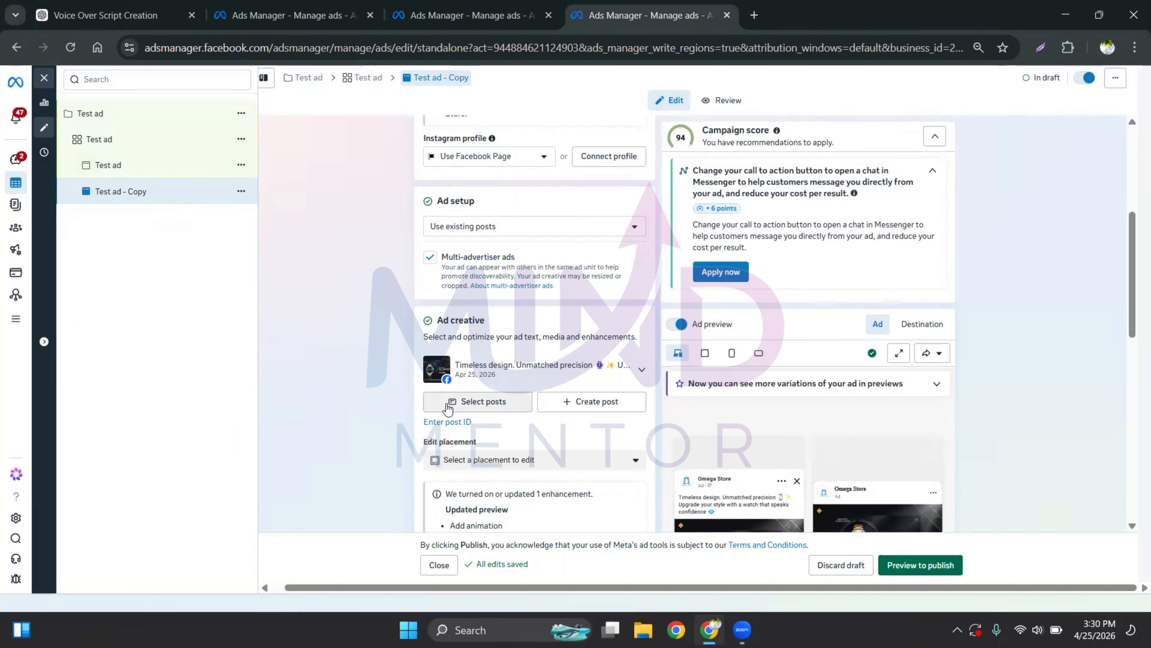
{"action": "left_click", "coordinate": [481, 406]}
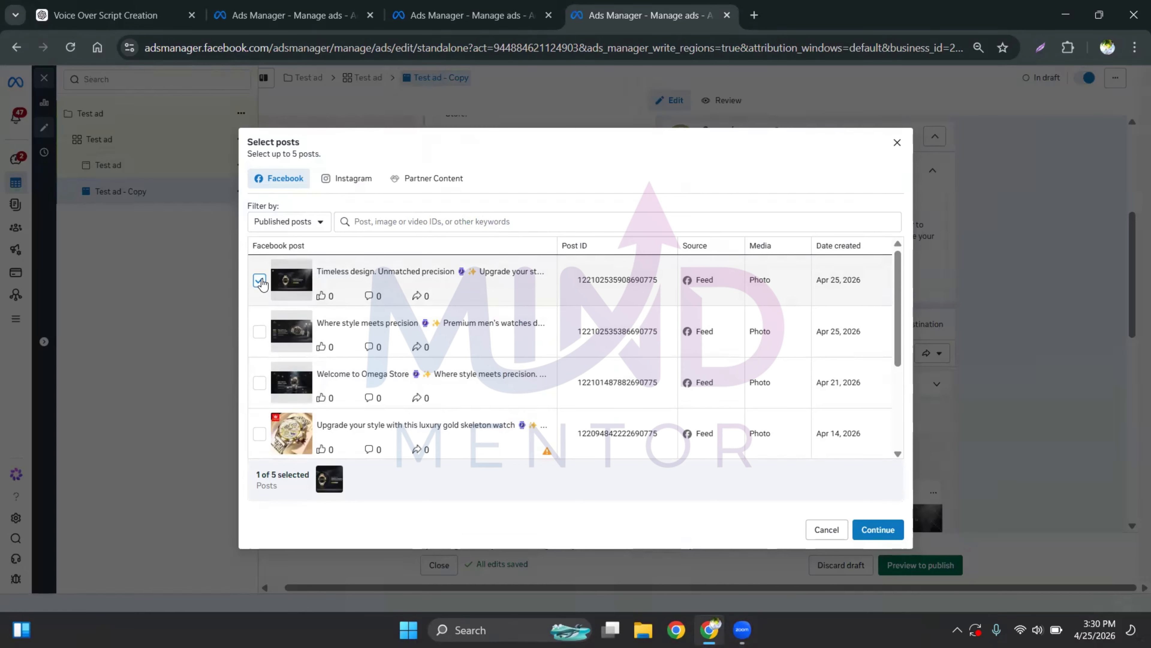
{"action": "left_click", "coordinate": [259, 281]}
{"action": "left_click", "coordinate": [260, 332]}
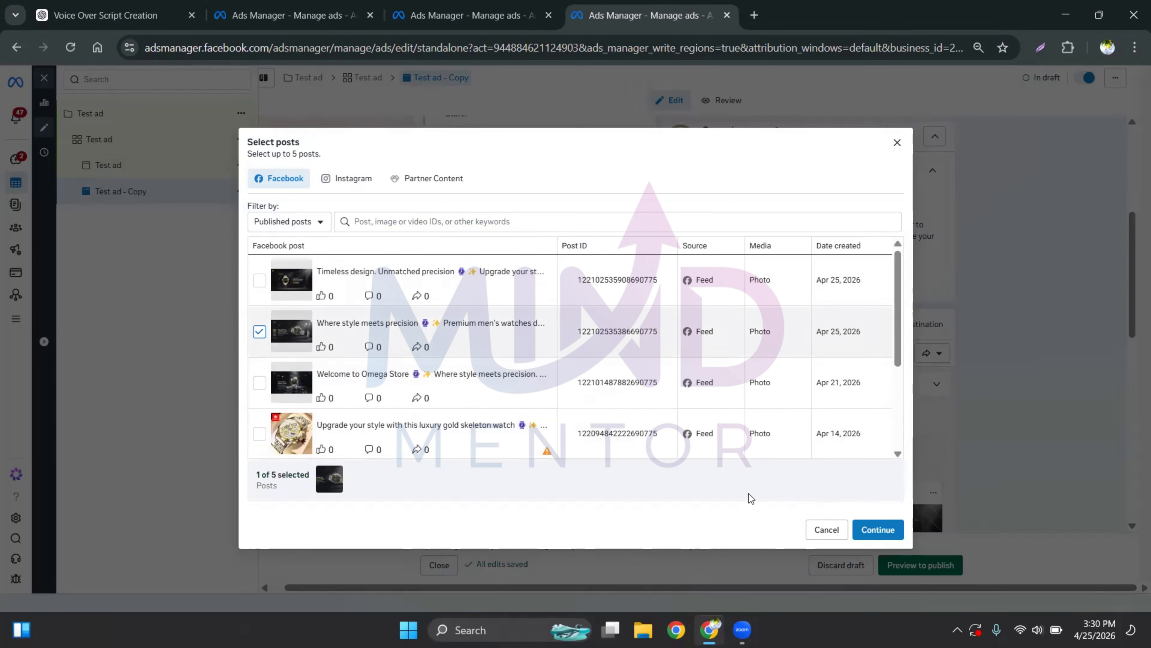
{"action": "left_click", "coordinate": [867, 529]}
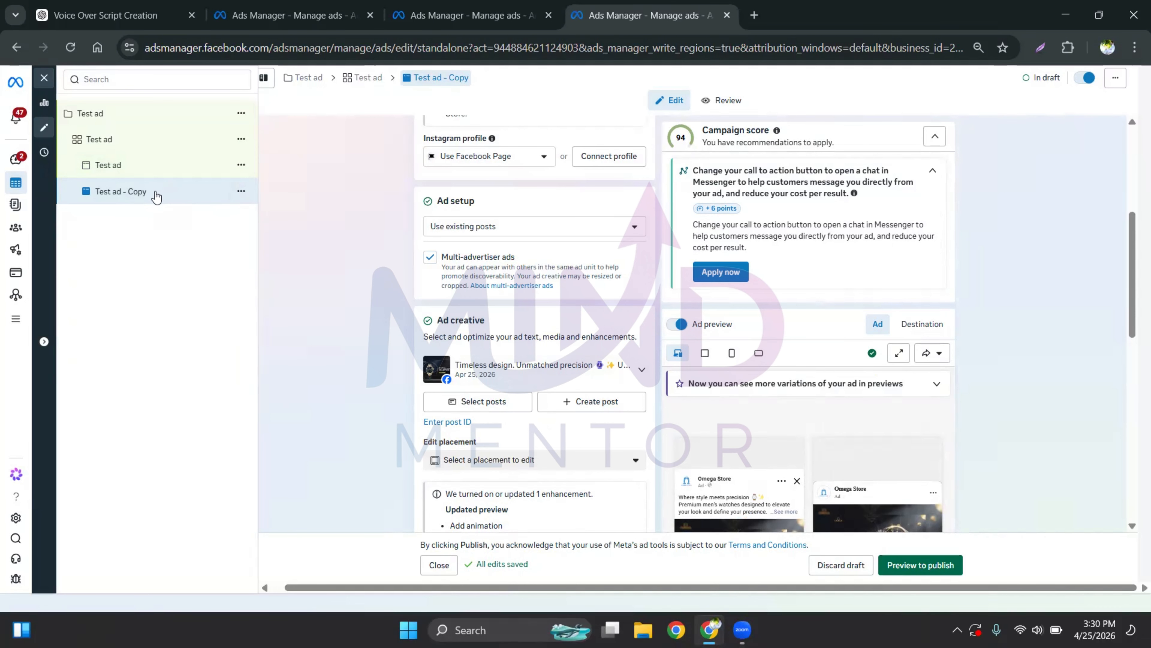
Quick duplicate the copied ad and replace the new copy's post with the April 21, 2026 "Welcome to Omega Store" post
{"action": "left_click", "coordinate": [242, 192]}
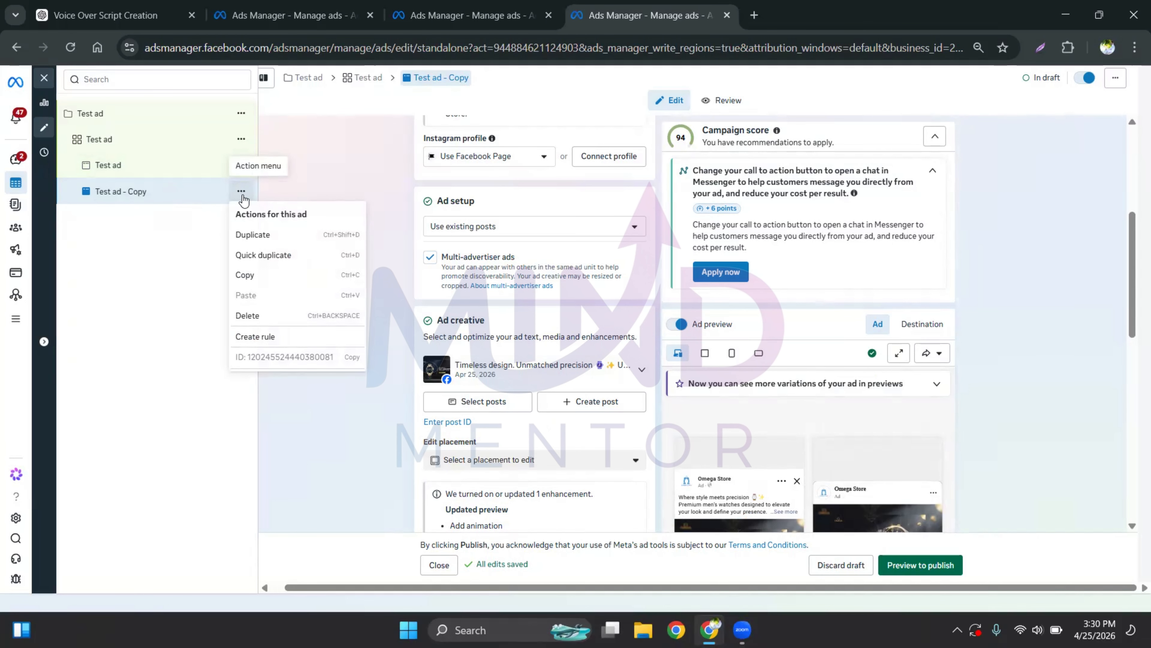
{"action": "left_click", "coordinate": [265, 256]}
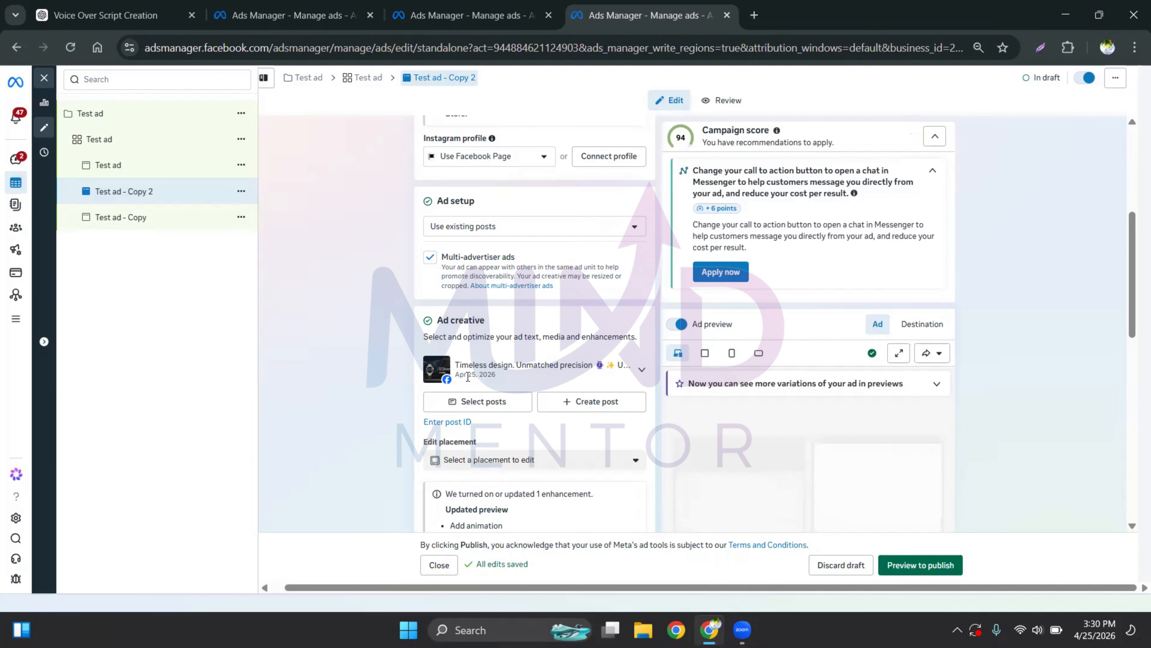
{"action": "left_click", "coordinate": [476, 402]}
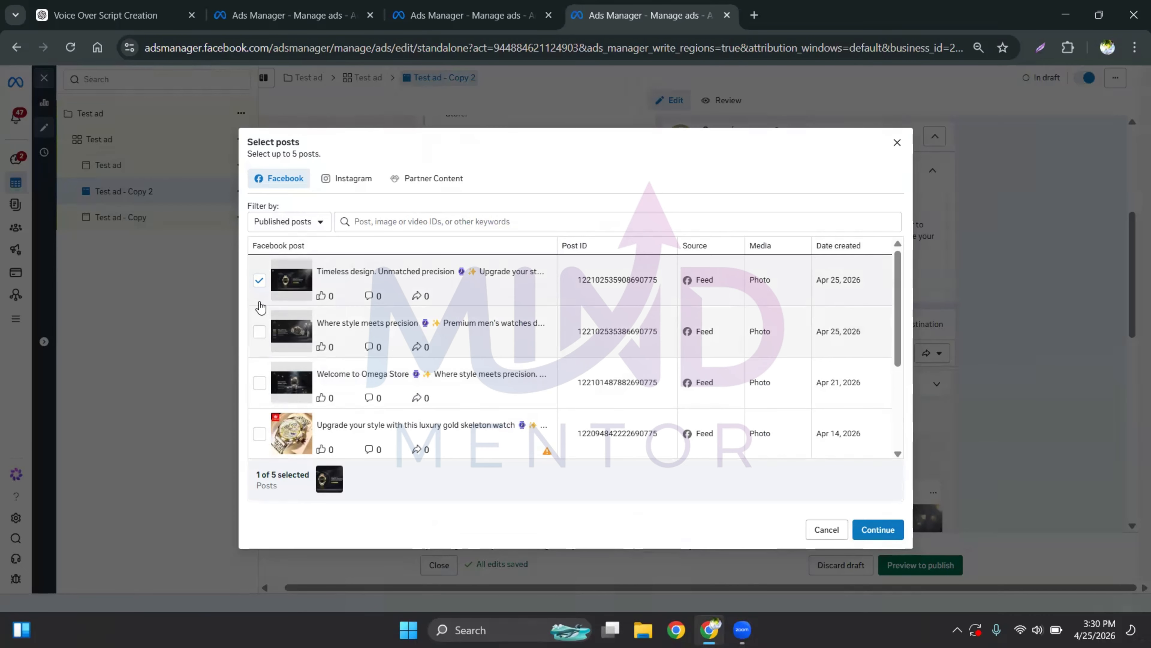
{"action": "left_click", "coordinate": [260, 281]}
{"action": "left_click", "coordinate": [259, 383]}
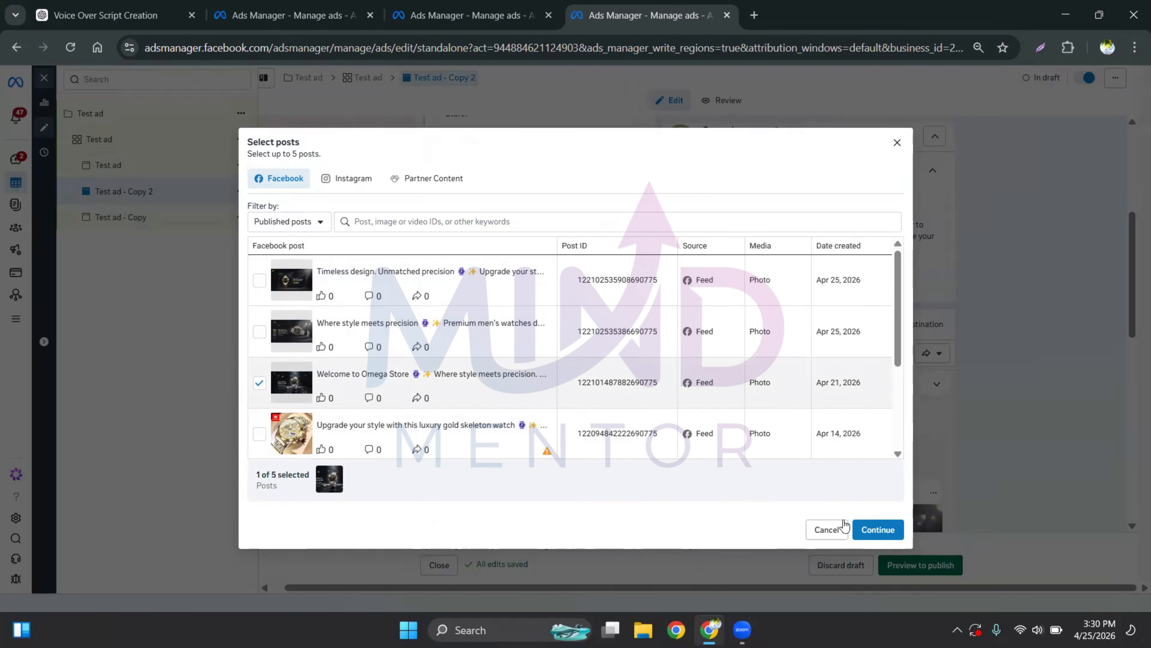
{"action": "left_click", "coordinate": [877, 531]}
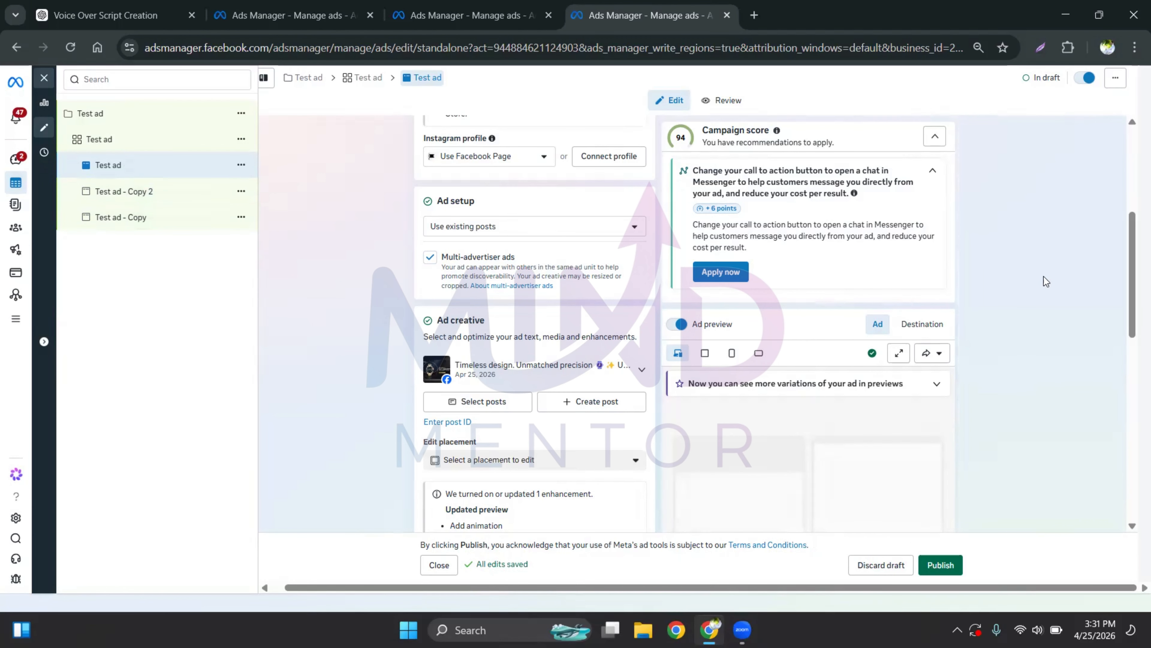
Review the message questions, tracking settings and creative previews of the original ad and its two copies
{"action": "scroll", "coordinate": [1044, 277], "scroll_direction": "down", "scroll_amount": 10}
{"action": "left_click_drag", "start_coordinate": [964, 198], "coordinate": [971, 233]}
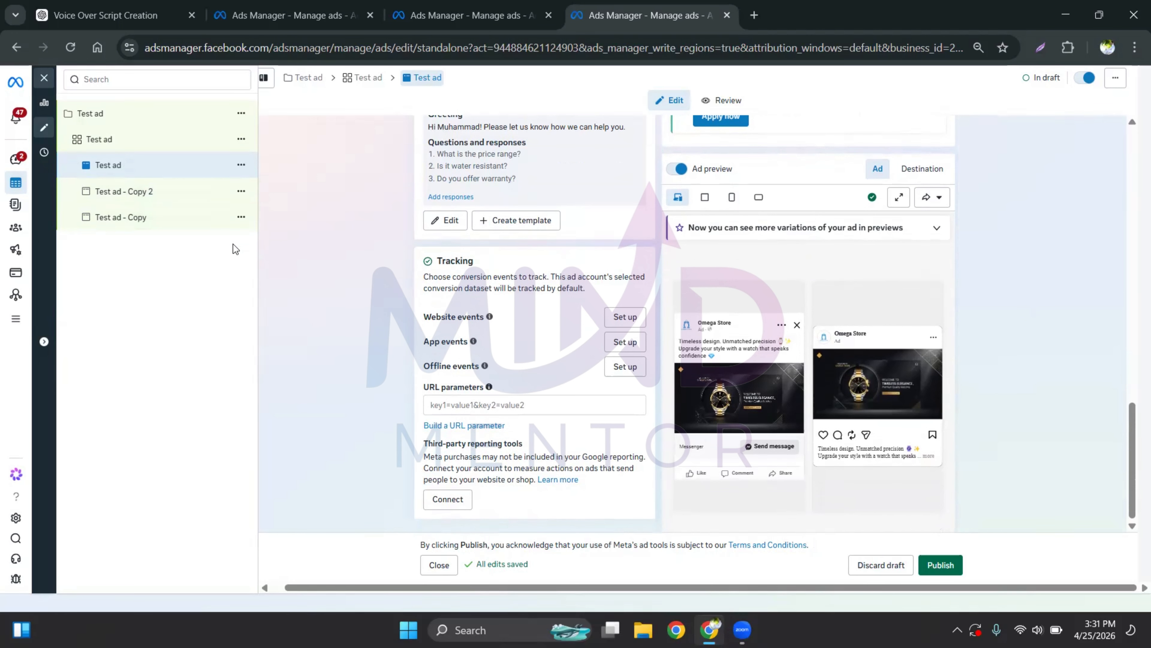
{"action": "left_click", "coordinate": [175, 199]}
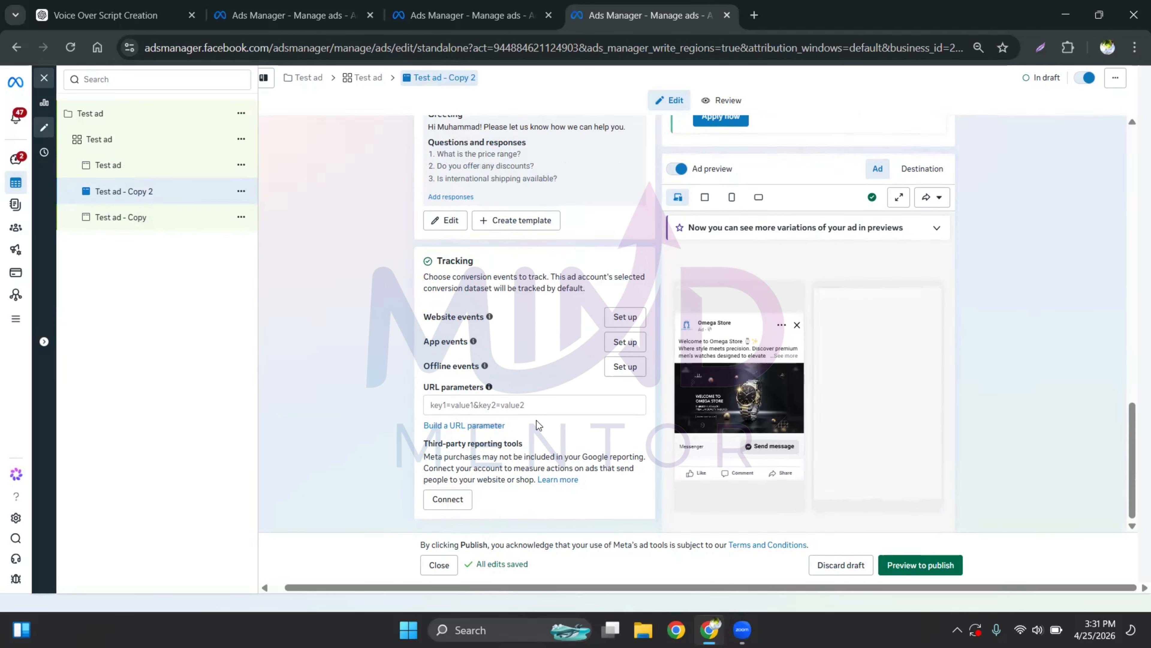
{"action": "left_click", "coordinate": [138, 217]}
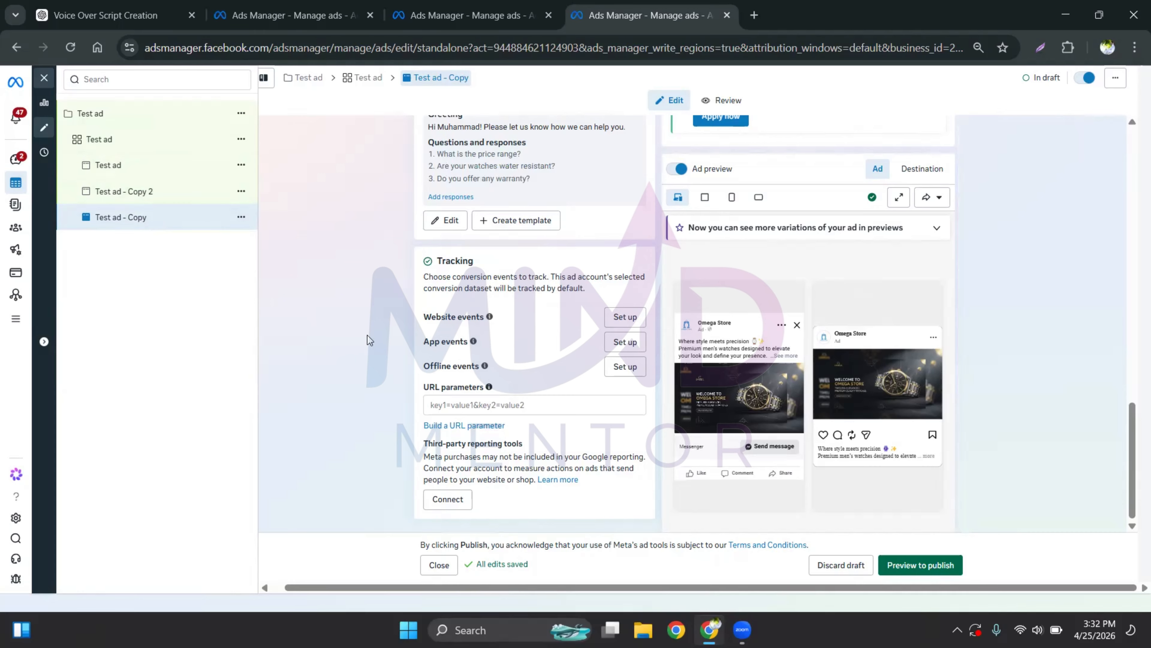
{"action": "scroll", "coordinate": [827, 365], "scroll_direction": "down", "scroll_amount": 5}
{"action": "scroll", "coordinate": [827, 365], "scroll_direction": "up", "scroll_amount": 8}
{"action": "scroll", "coordinate": [827, 365], "scroll_direction": "down", "scroll_amount": 8}
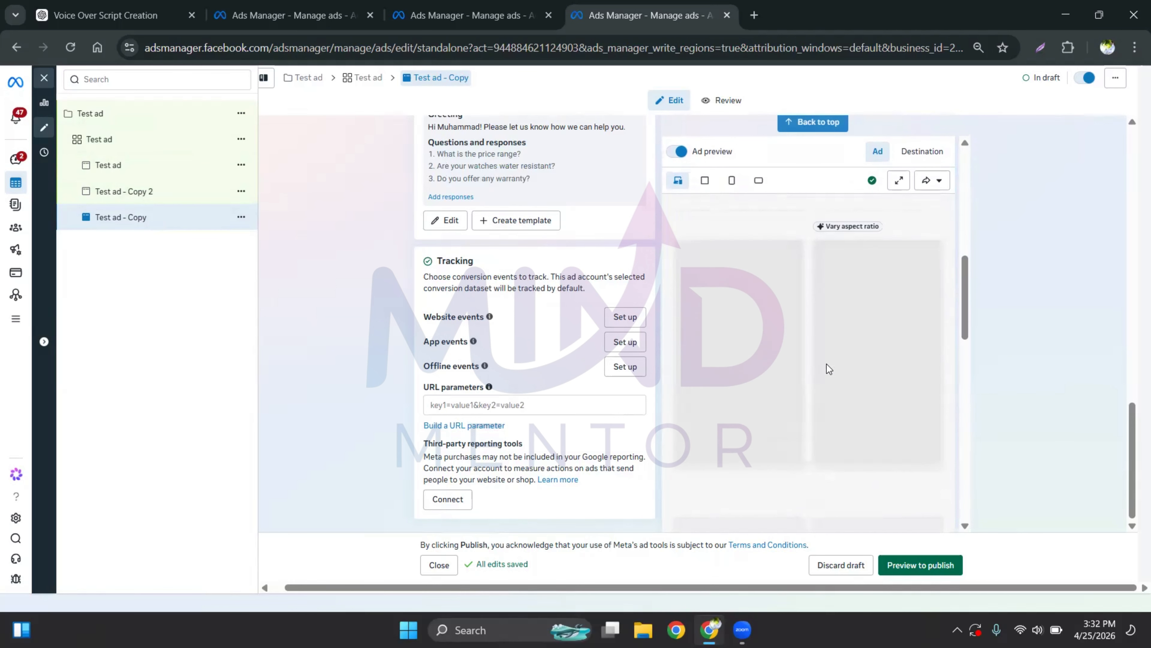
Examine the placement previews of the first ad copy, including Instagram and Facebook Reels, and open the second copy
{"action": "scroll", "coordinate": [827, 364], "scroll_direction": "down", "scroll_amount": 8}
{"action": "scroll", "coordinate": [824, 374], "scroll_direction": "down", "scroll_amount": 4}
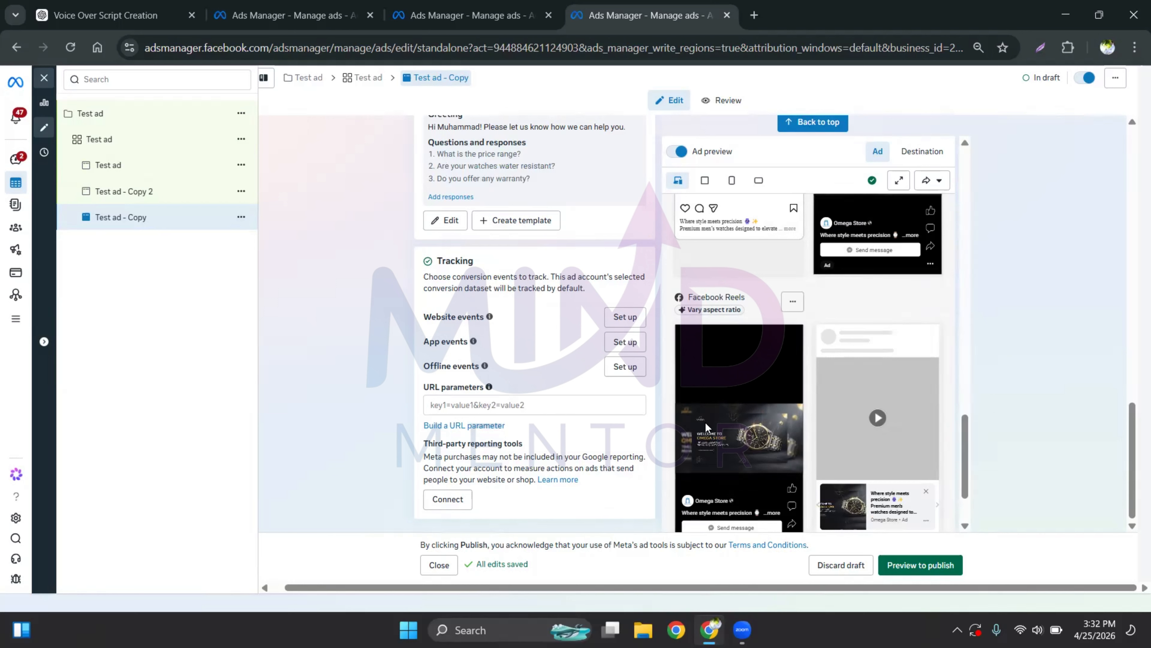
{"action": "scroll", "coordinate": [706, 421], "scroll_direction": "down", "scroll_amount": 2}
{"action": "scroll", "coordinate": [708, 423], "scroll_direction": "up", "scroll_amount": 8}
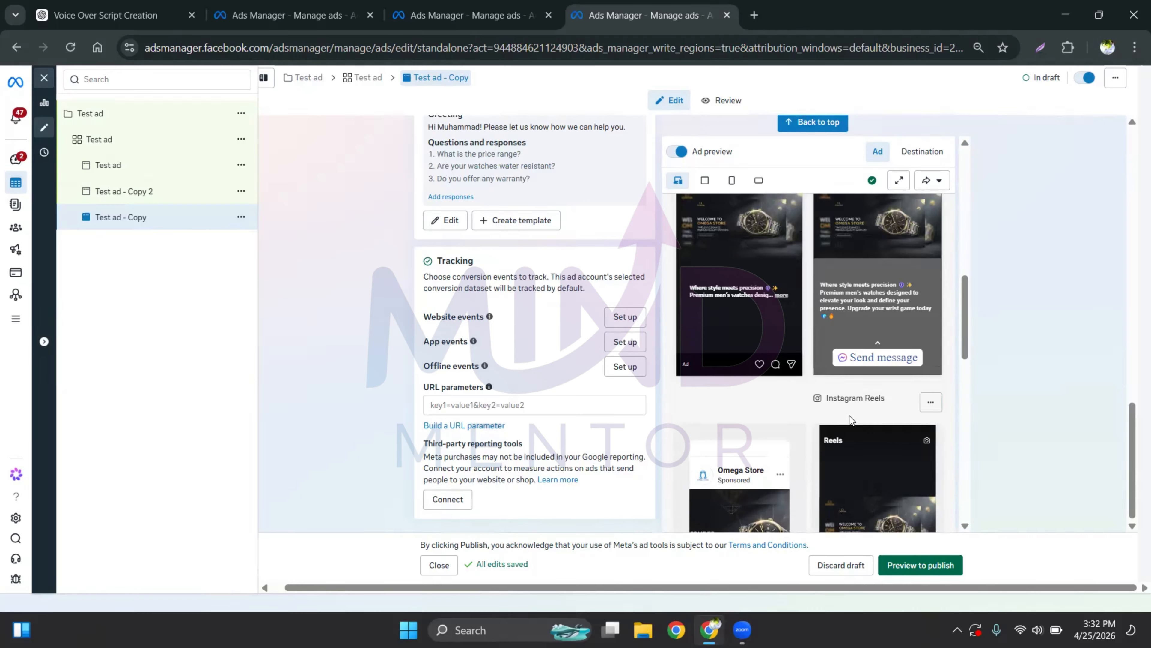
{"action": "scroll", "coordinate": [825, 386], "scroll_direction": "up", "scroll_amount": 3}
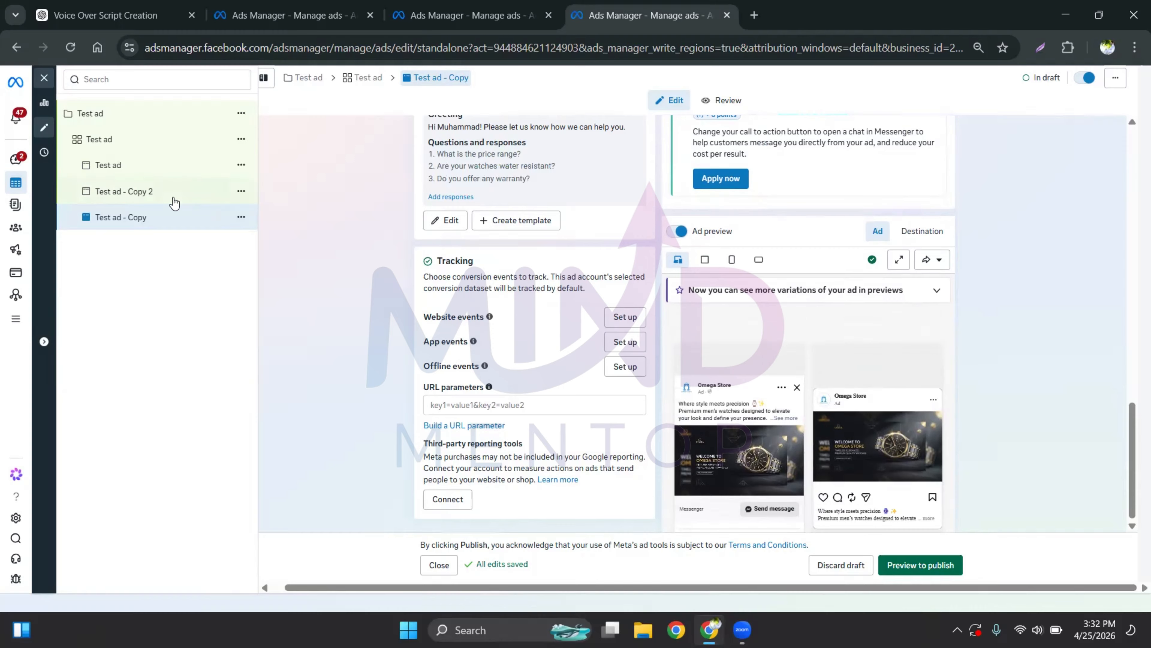
{"action": "left_click", "coordinate": [153, 188]}
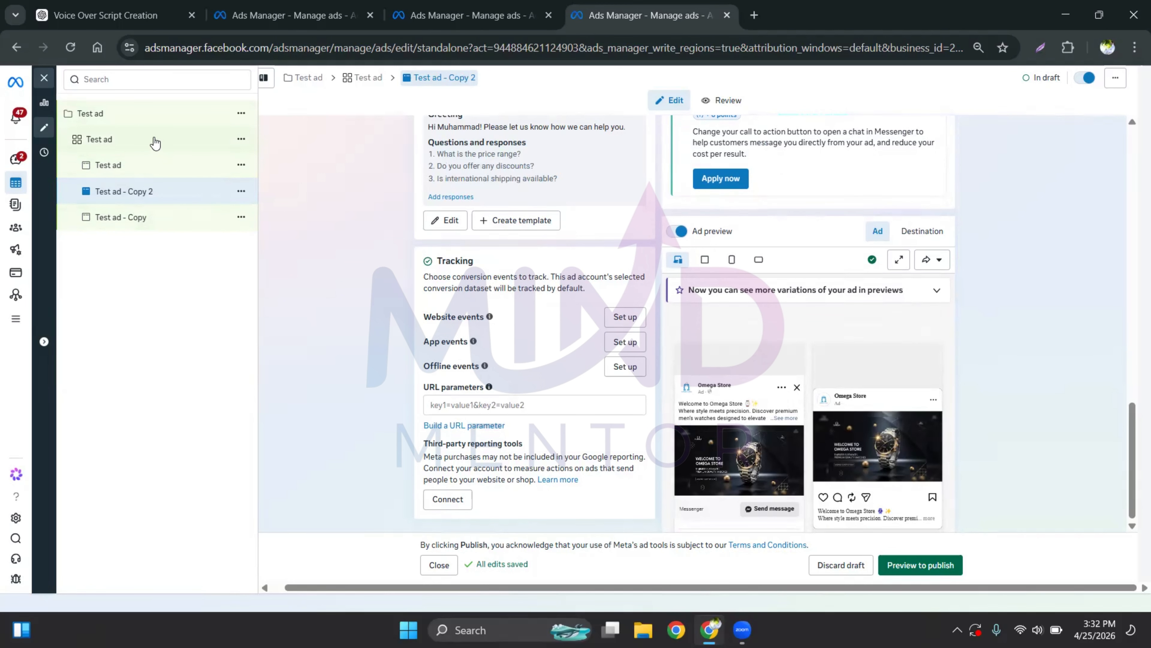
Publish the "Test ad" campaign with its ad set and three ads, and dismiss the publishing notification
{"action": "left_click", "coordinate": [87, 144]}
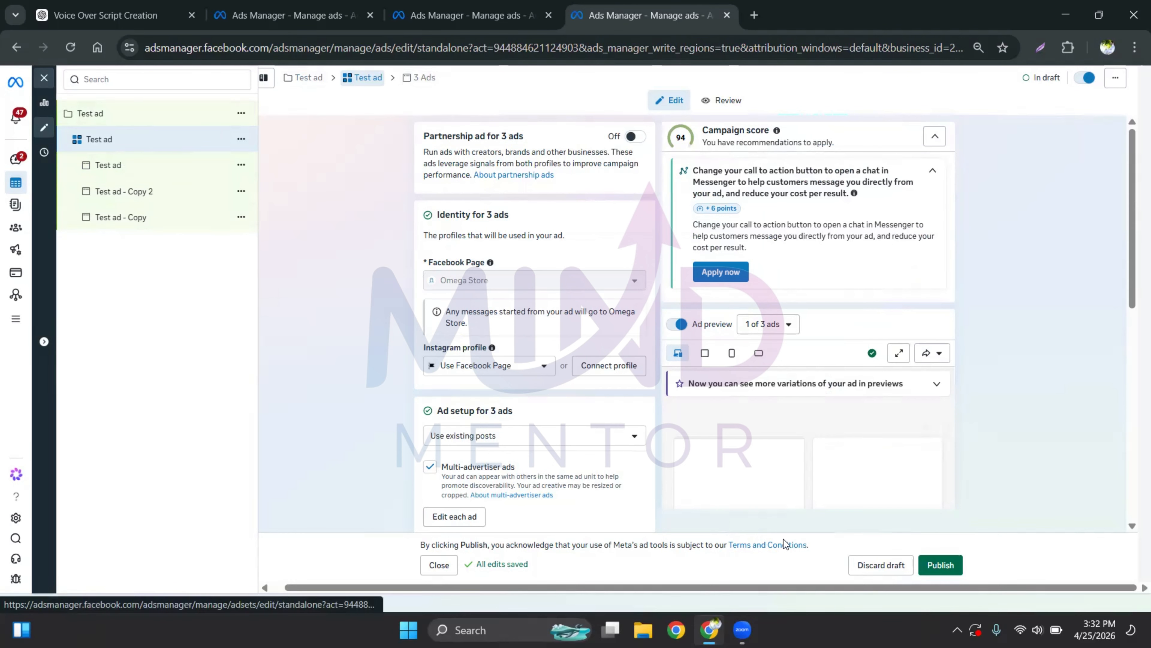
{"action": "left_click", "coordinate": [937, 565]}
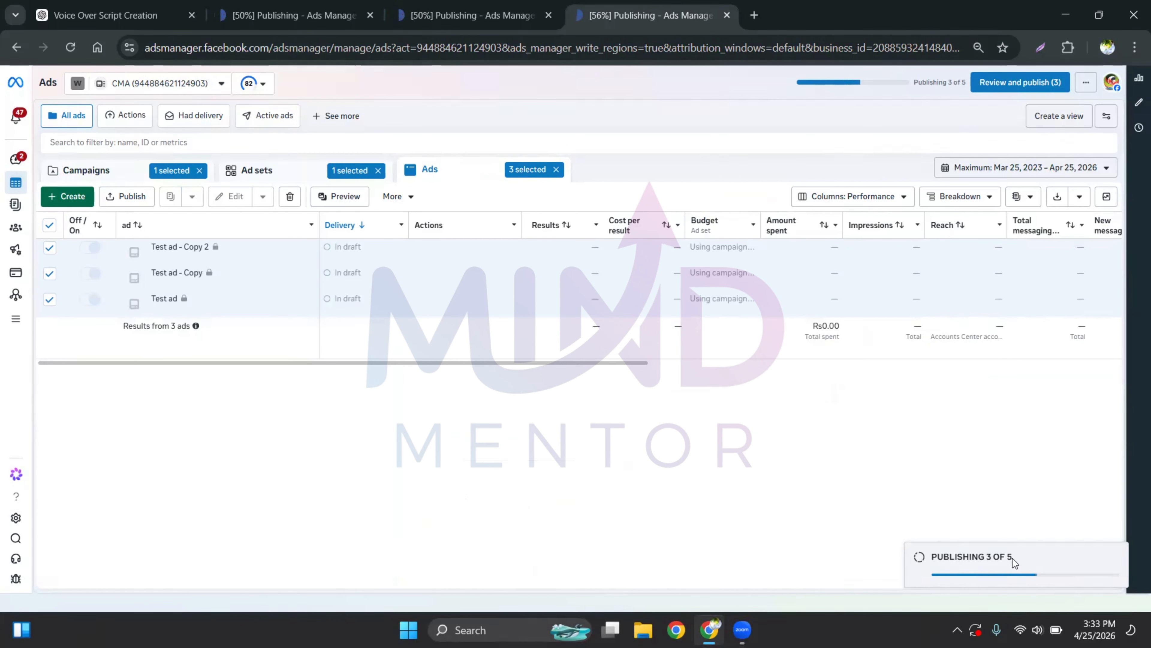
{"action": "left_click_drag", "start_coordinate": [985, 556], "coordinate": [1014, 559]}
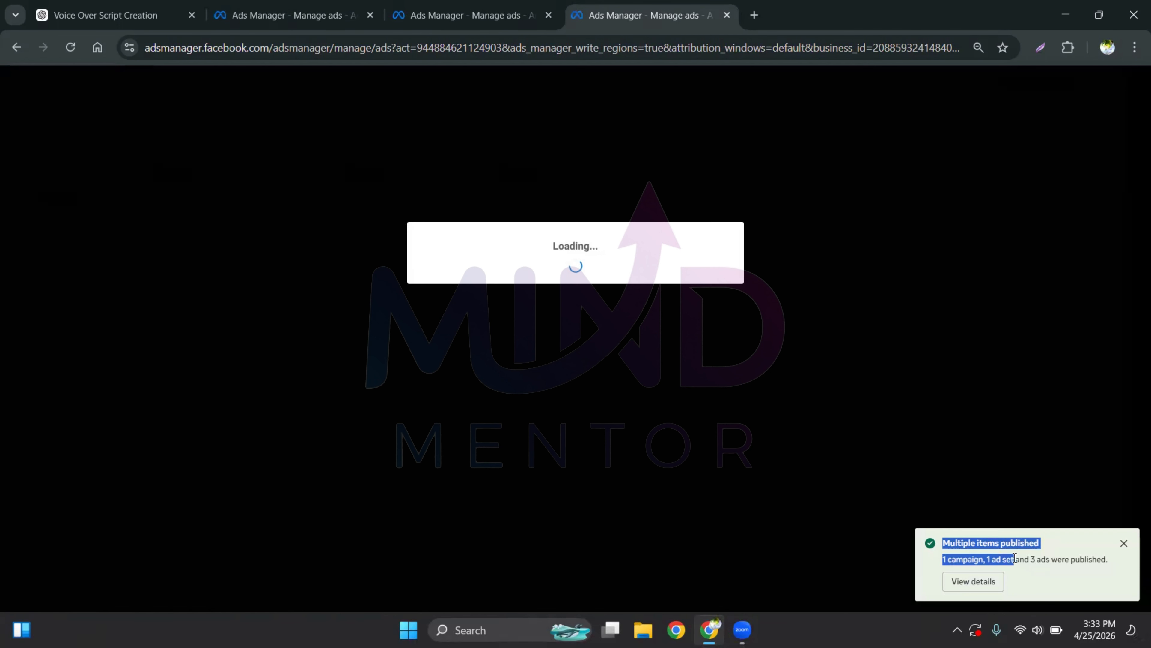
{"action": "left_click", "coordinate": [864, 495]}
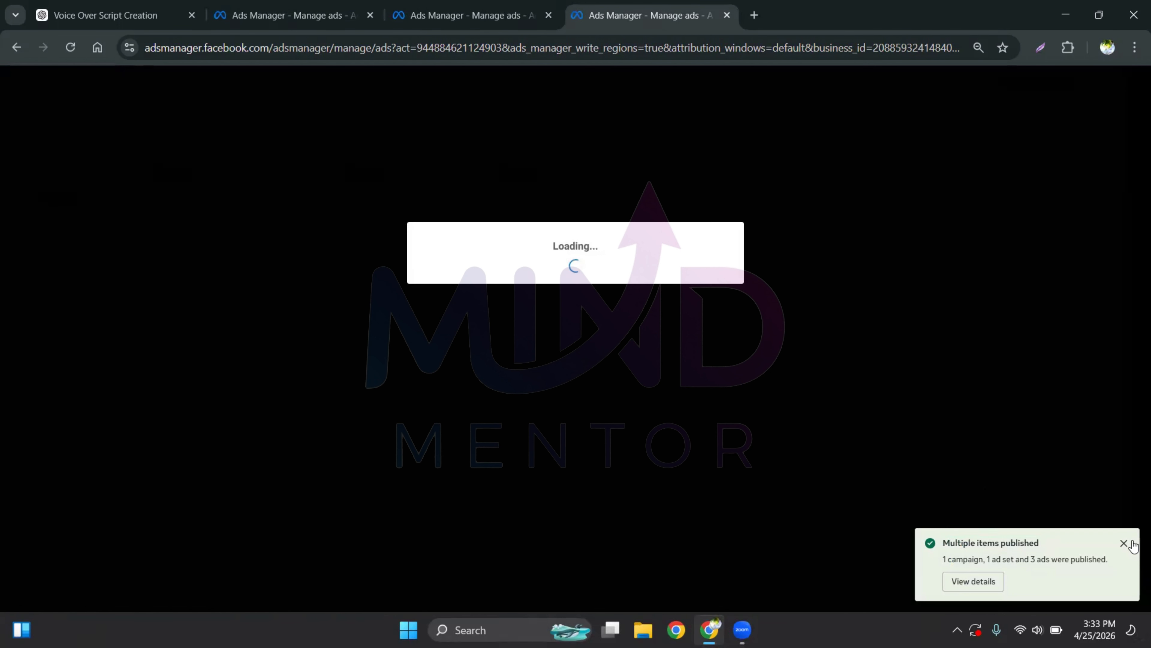
{"action": "left_click", "coordinate": [1124, 543]}
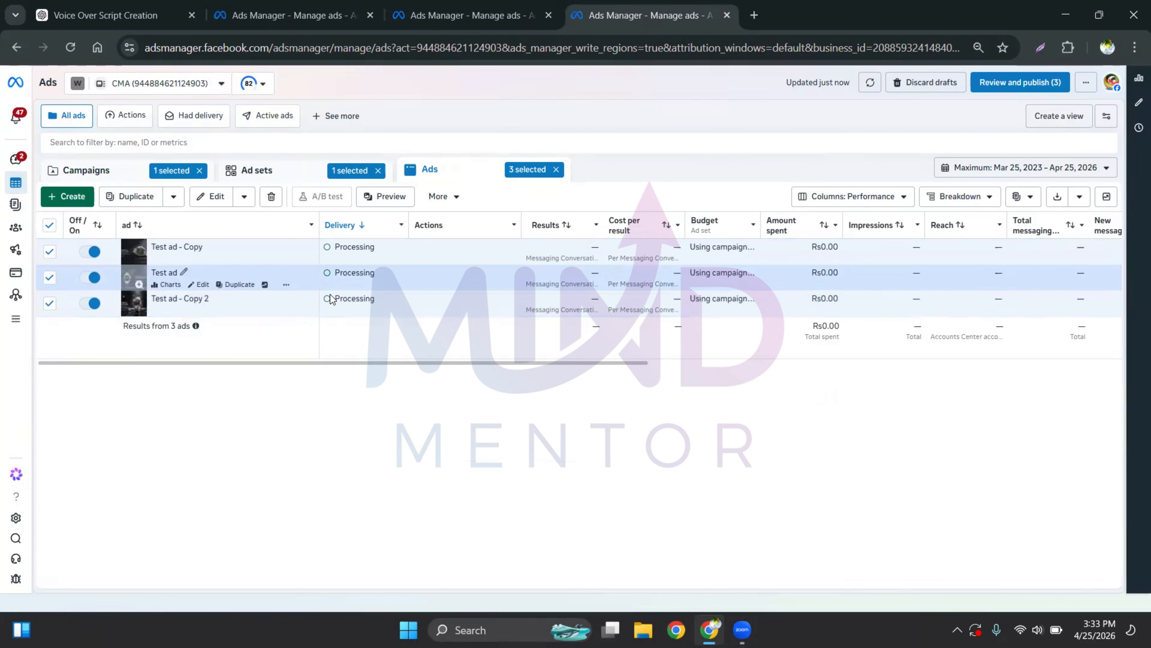
Compare results, cost per result and amount spent between the Brothers power tool ads and the W&D CLOSET 2026 ads
{"action": "key", "text": "ctrl+Page_Up"}
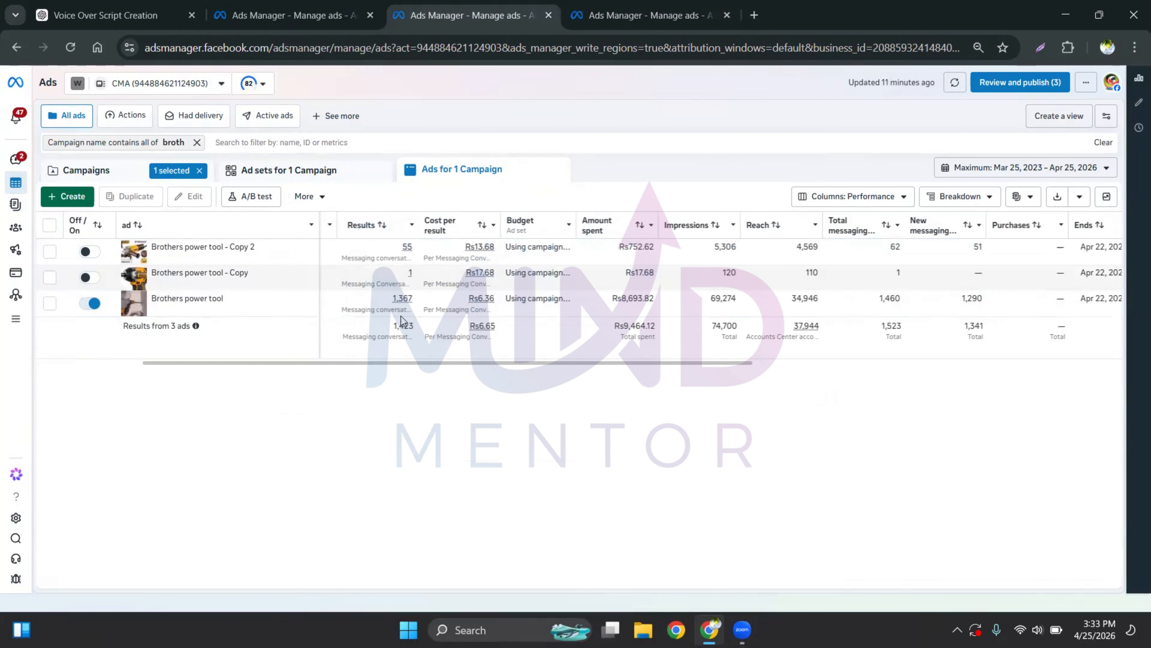
{"action": "mouse_move", "coordinate": [462, 362]}
{"action": "left_mouse_down"}
{"action": "mouse_move", "coordinate": [451, 365]}
{"action": "mouse_move", "coordinate": [477, 364]}
{"action": "left_mouse_up"}
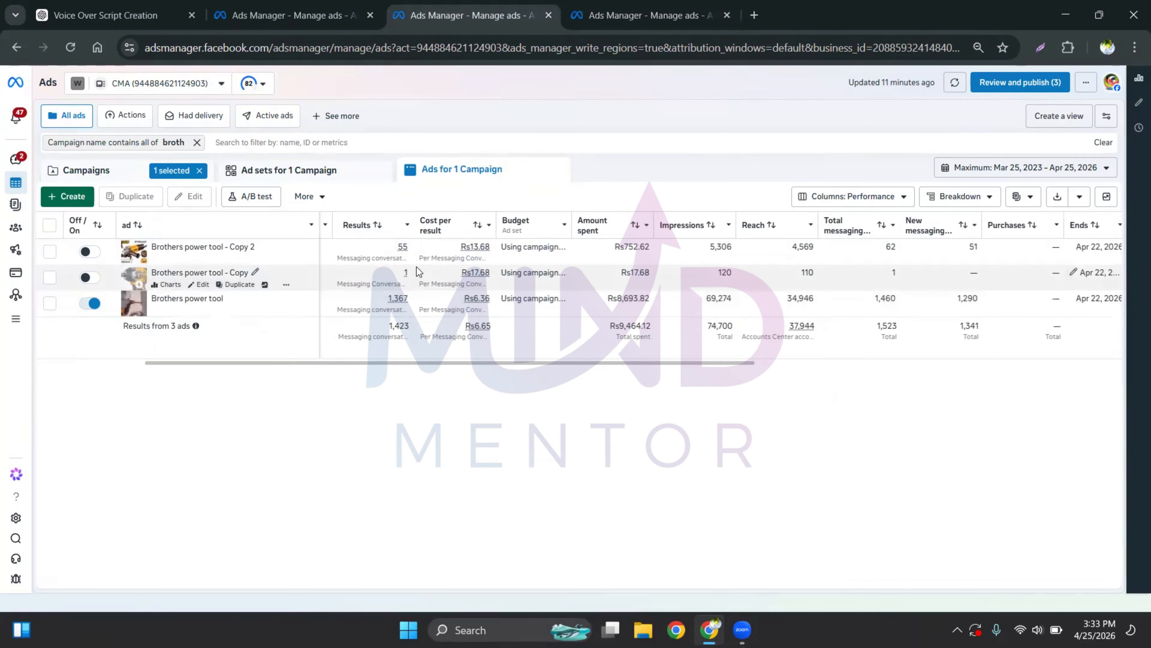
{"action": "left_click", "coordinate": [294, 15]}
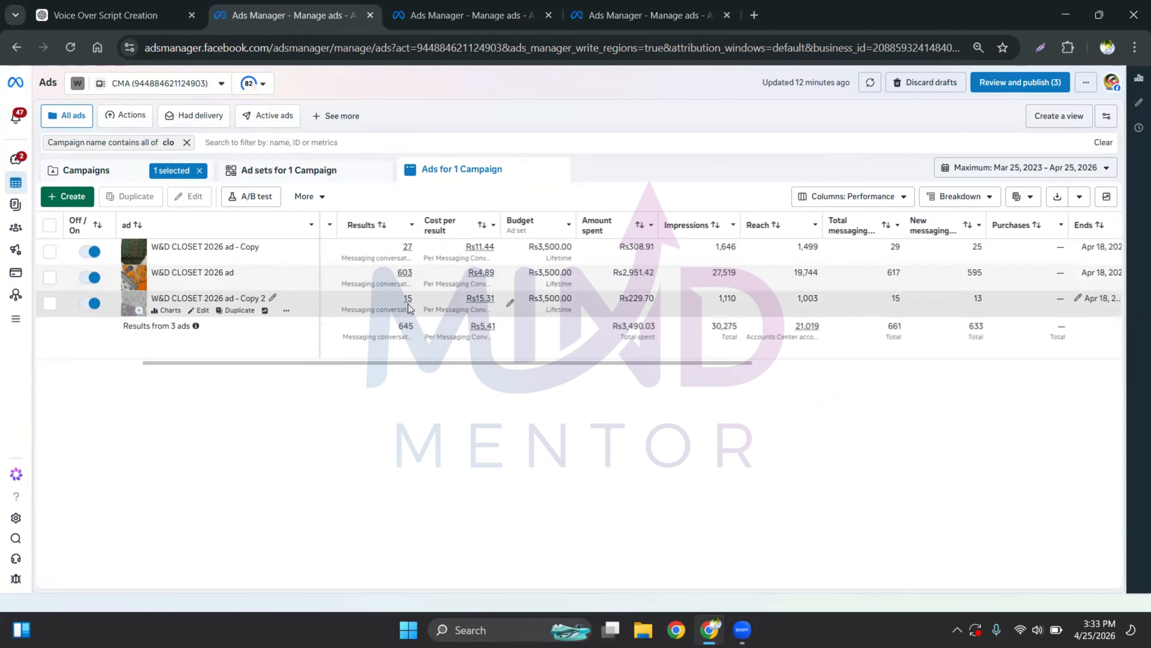
{"action": "key", "text": "ctrl+Tab"}
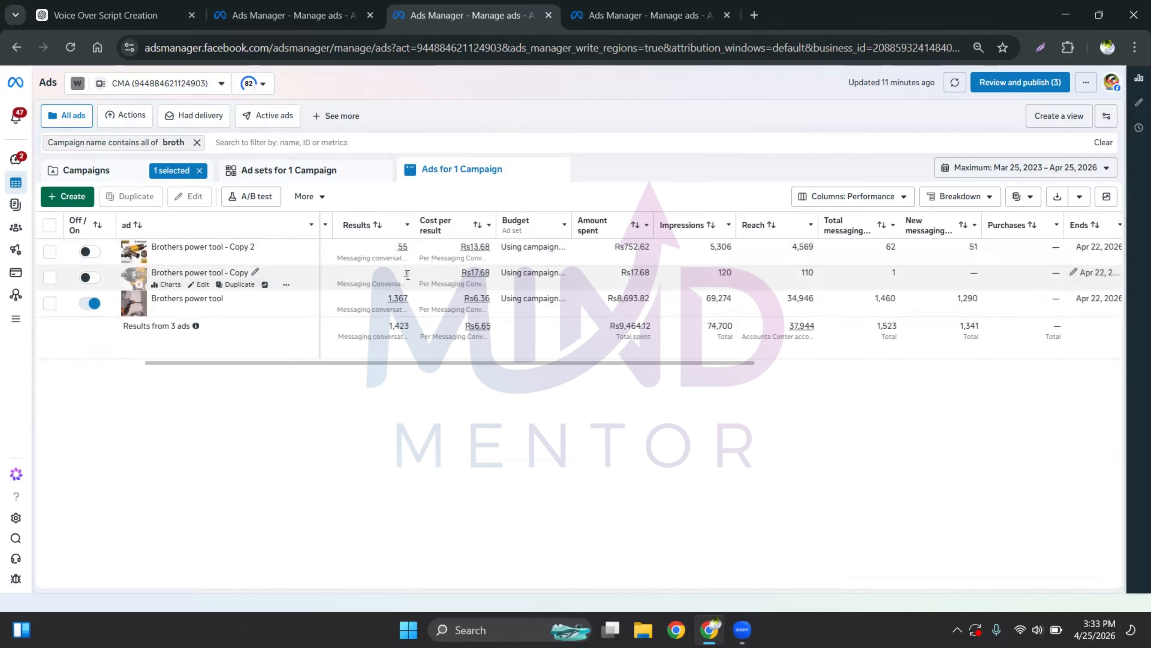
{"action": "mouse_move", "coordinate": [400, 295]}
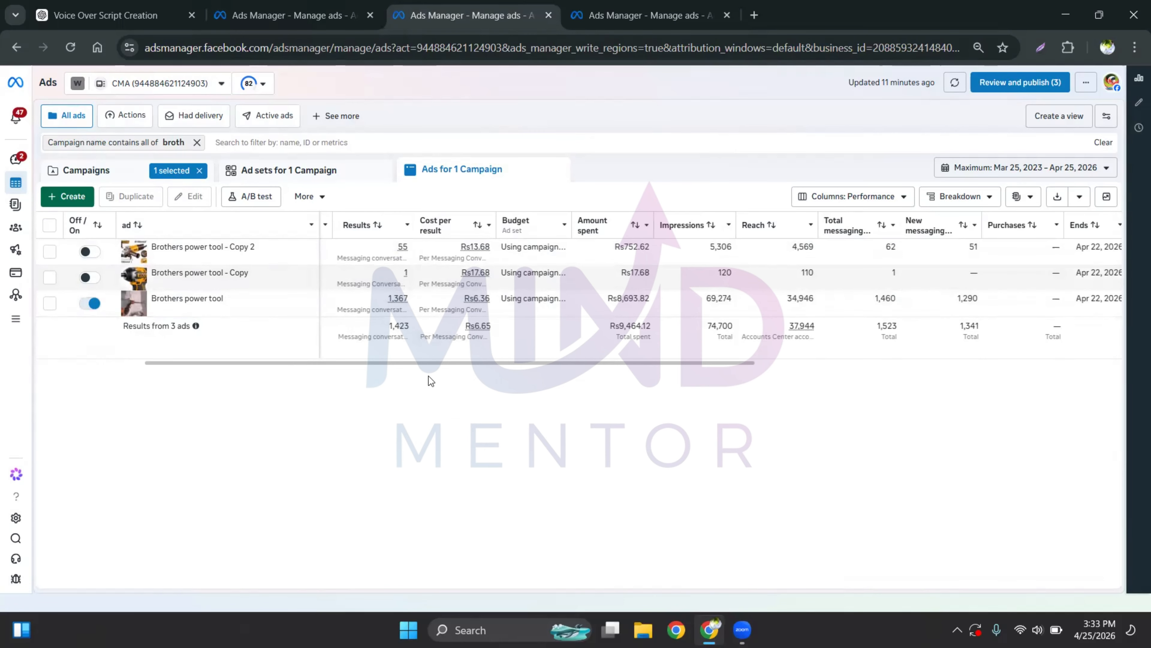
{"action": "left_click", "coordinate": [608, 6]}
{"action": "left_click_drag", "start_coordinate": [574, 362], "coordinate": [721, 363]}
{"action": "left_click", "coordinate": [431, 16]}
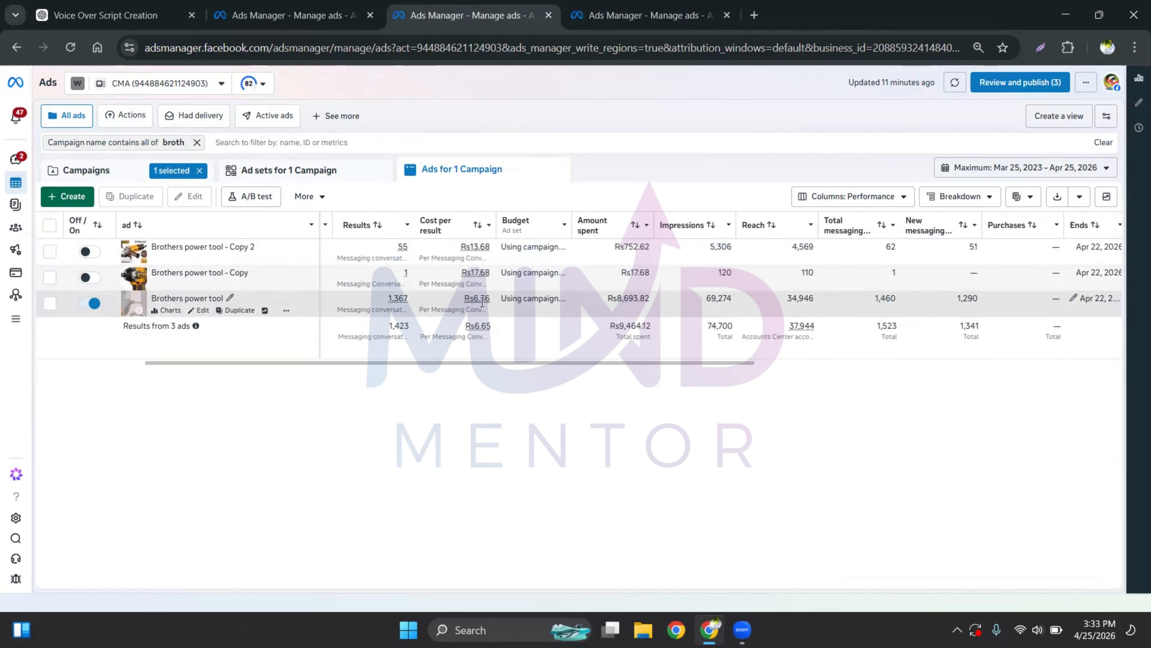
{"action": "left_click", "coordinate": [317, 15]}
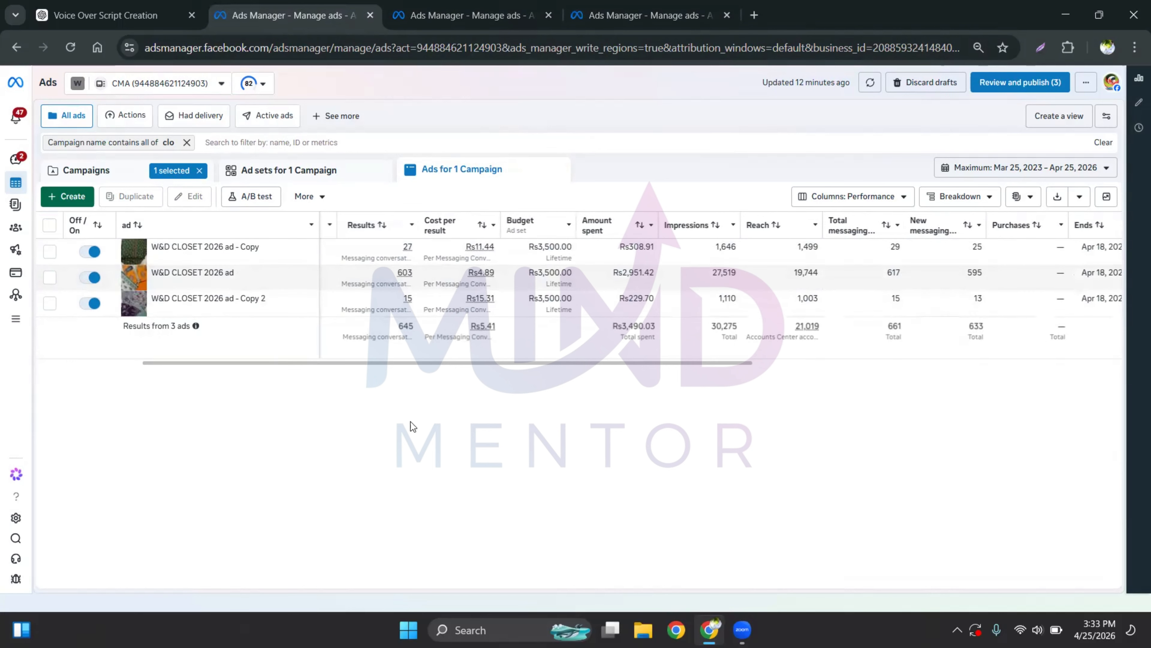
{"action": "left_click", "coordinate": [516, 13]}
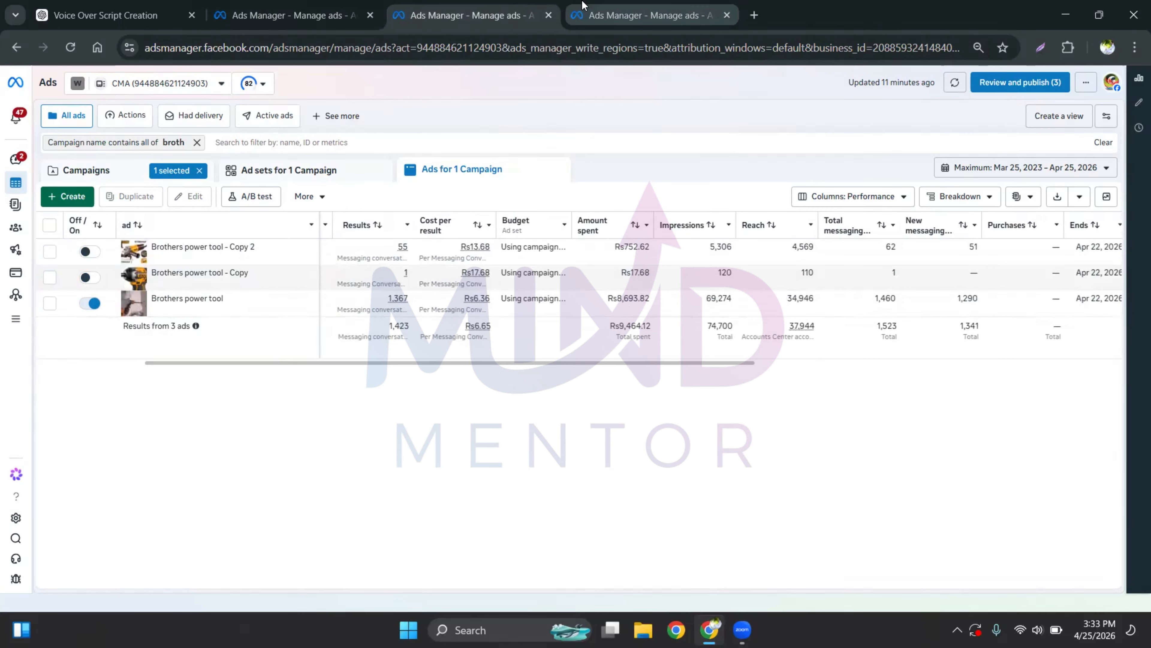
Review the performance columns of the three published Test ad ads, from results through end date
{"action": "left_click", "coordinate": [584, 5]}
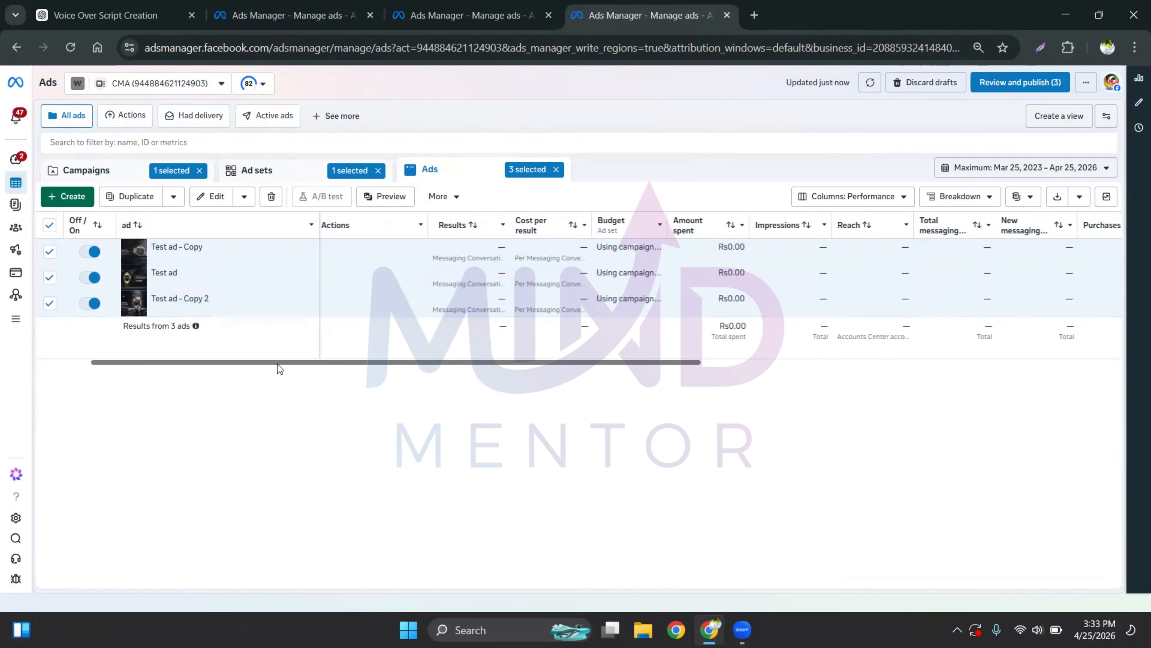
{"action": "scroll", "coordinate": [291, 364], "scroll_direction": "right", "scroll_amount": 3}
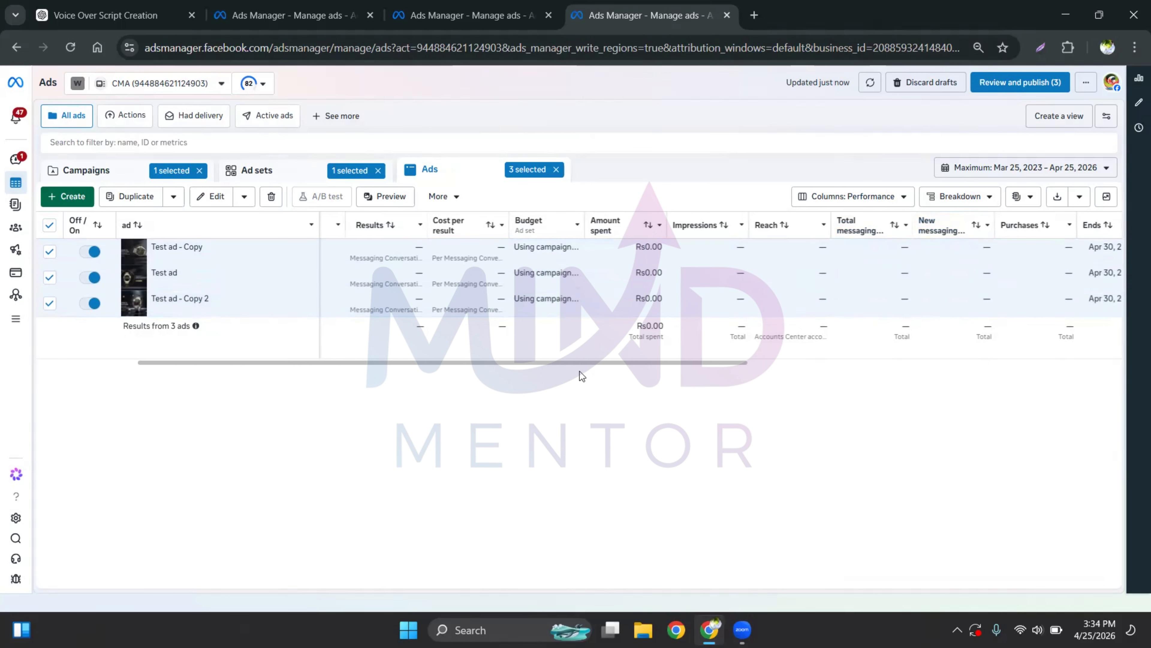
{"action": "left_click_drag", "start_coordinate": [579, 362], "coordinate": [549, 464]}
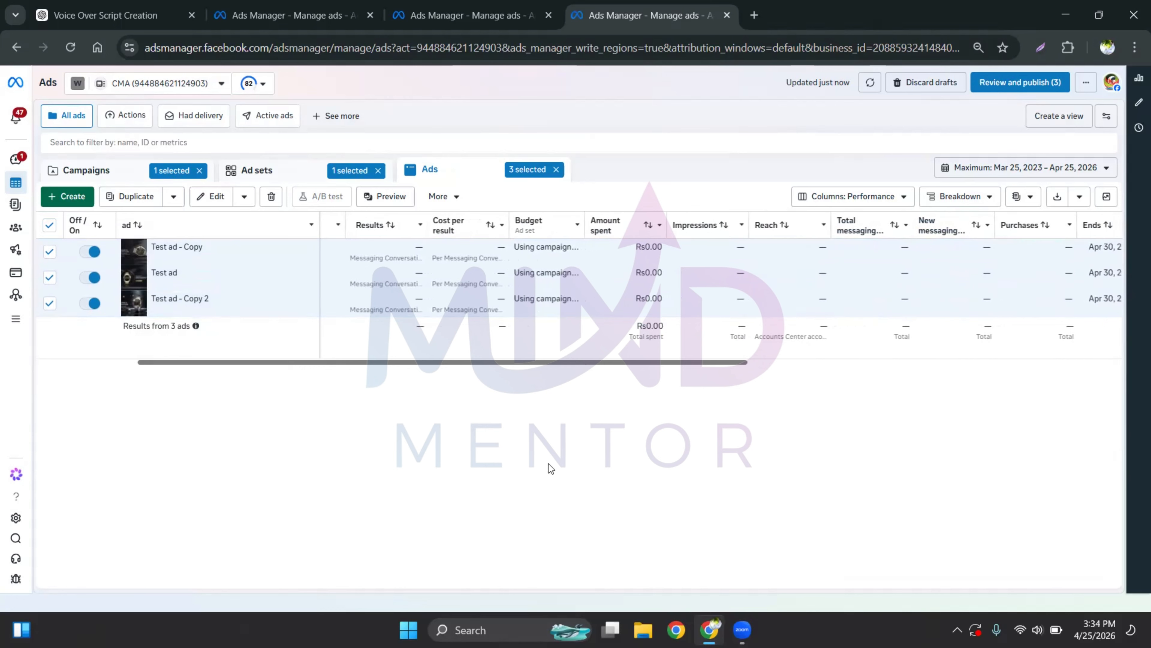